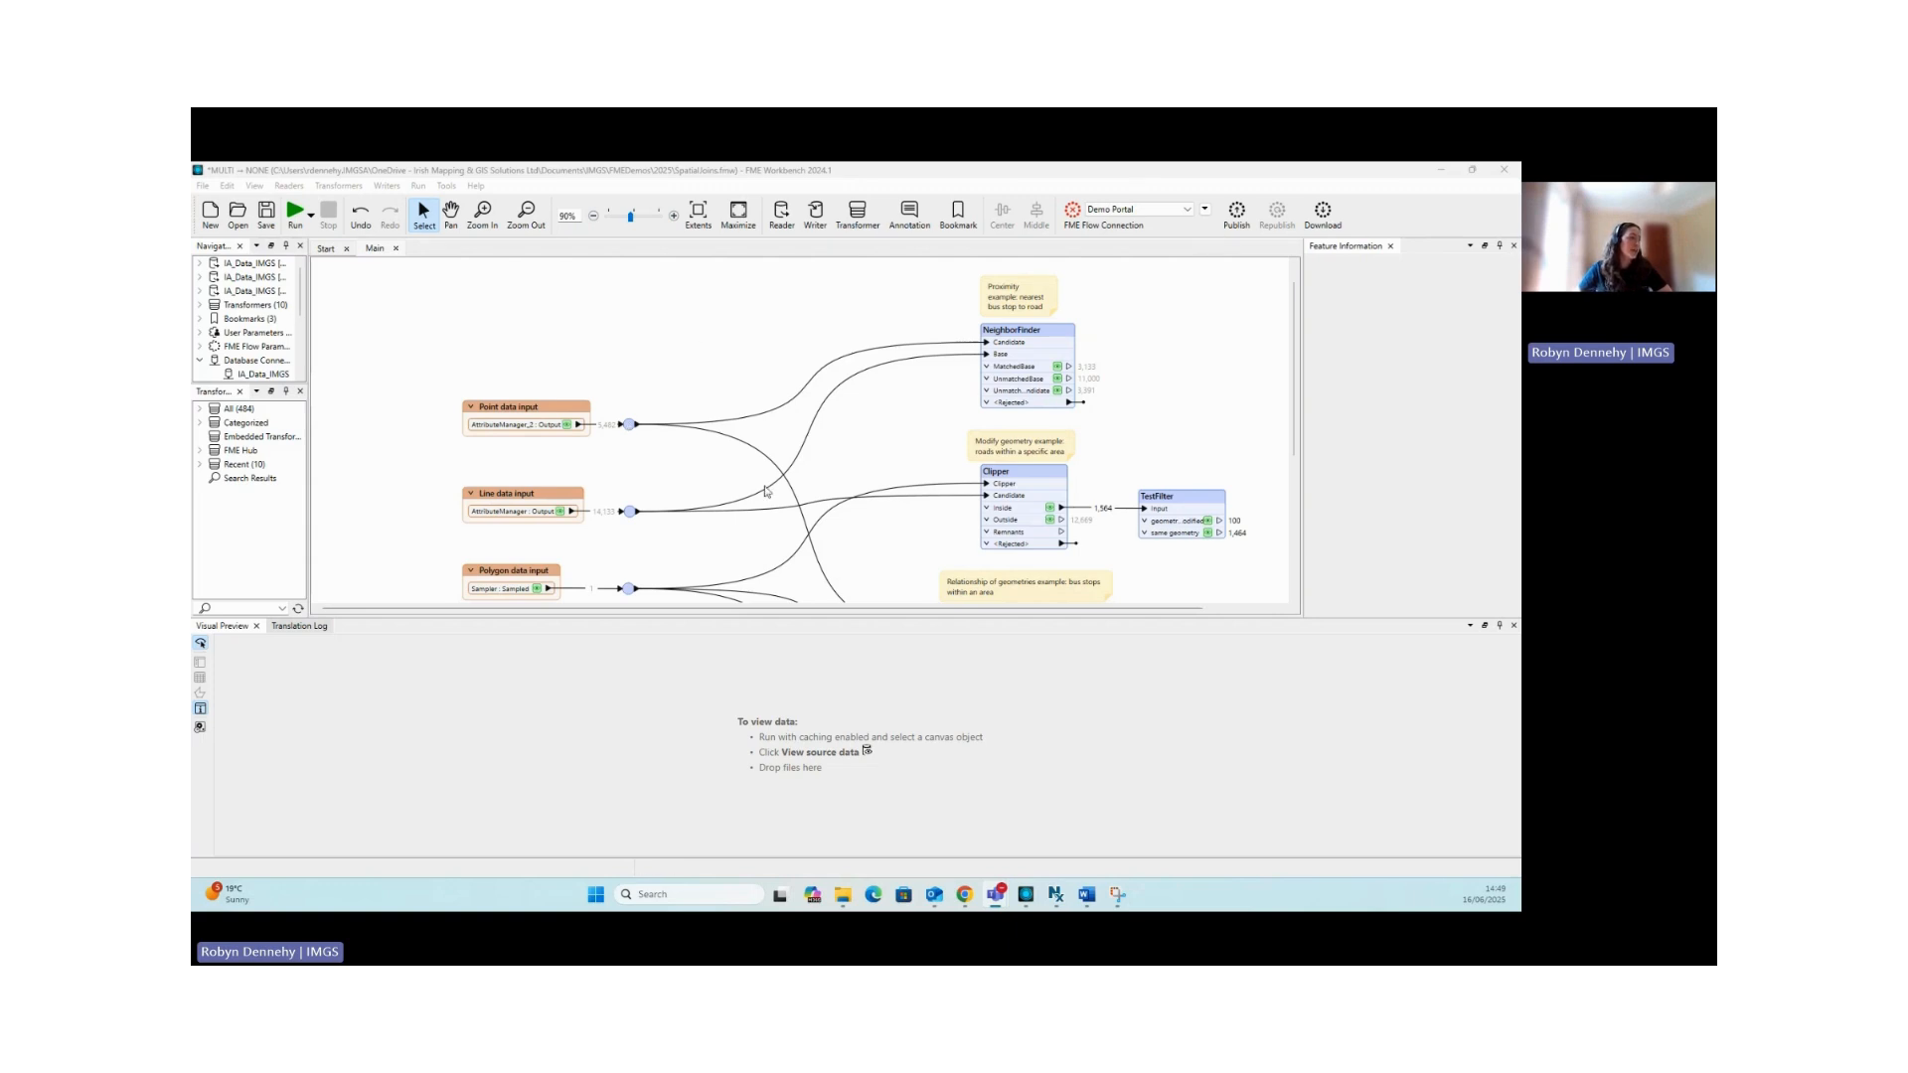
# Inspect the cached features of the point, line and polygon data inputs in an enlarged canvas, including the polygon's map graphics
pyautogui.moveTo(764, 616); pyautogui.dragTo(762, 698)
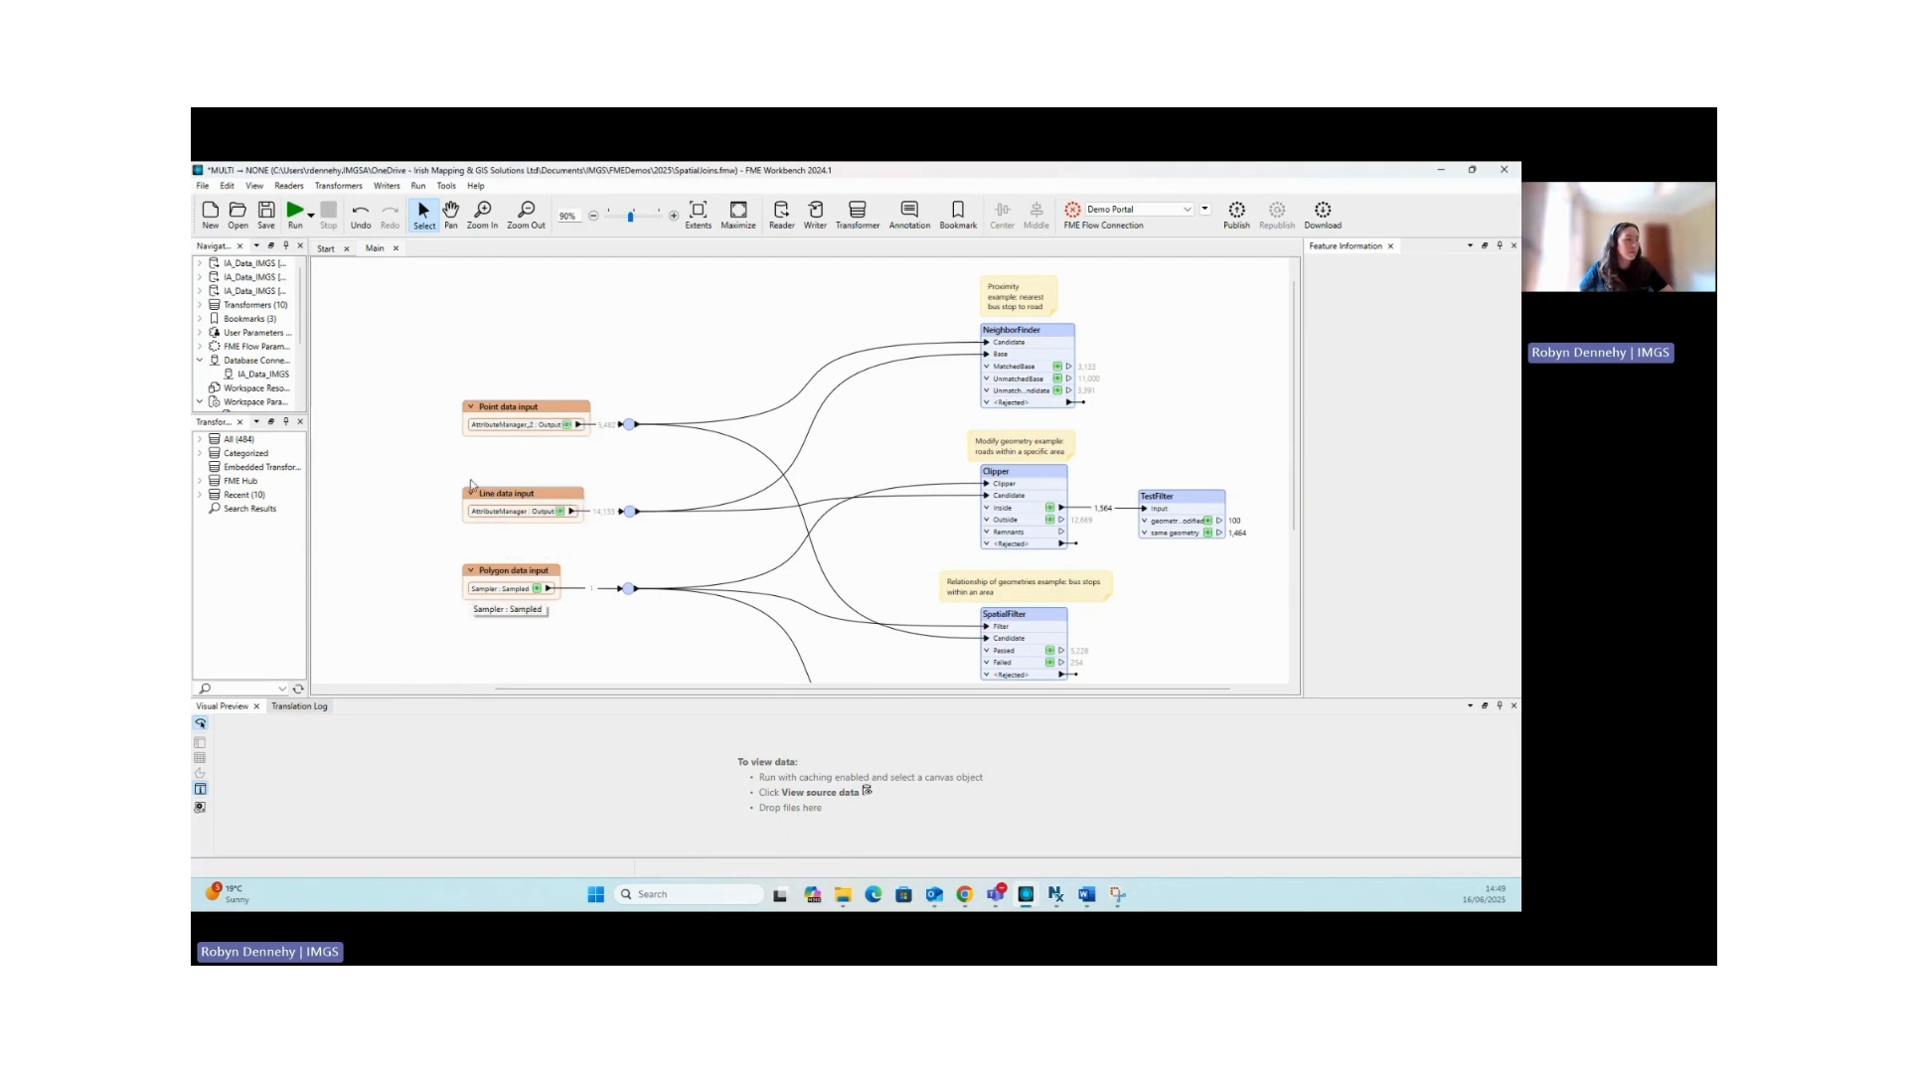
pyautogui.click(566, 426)
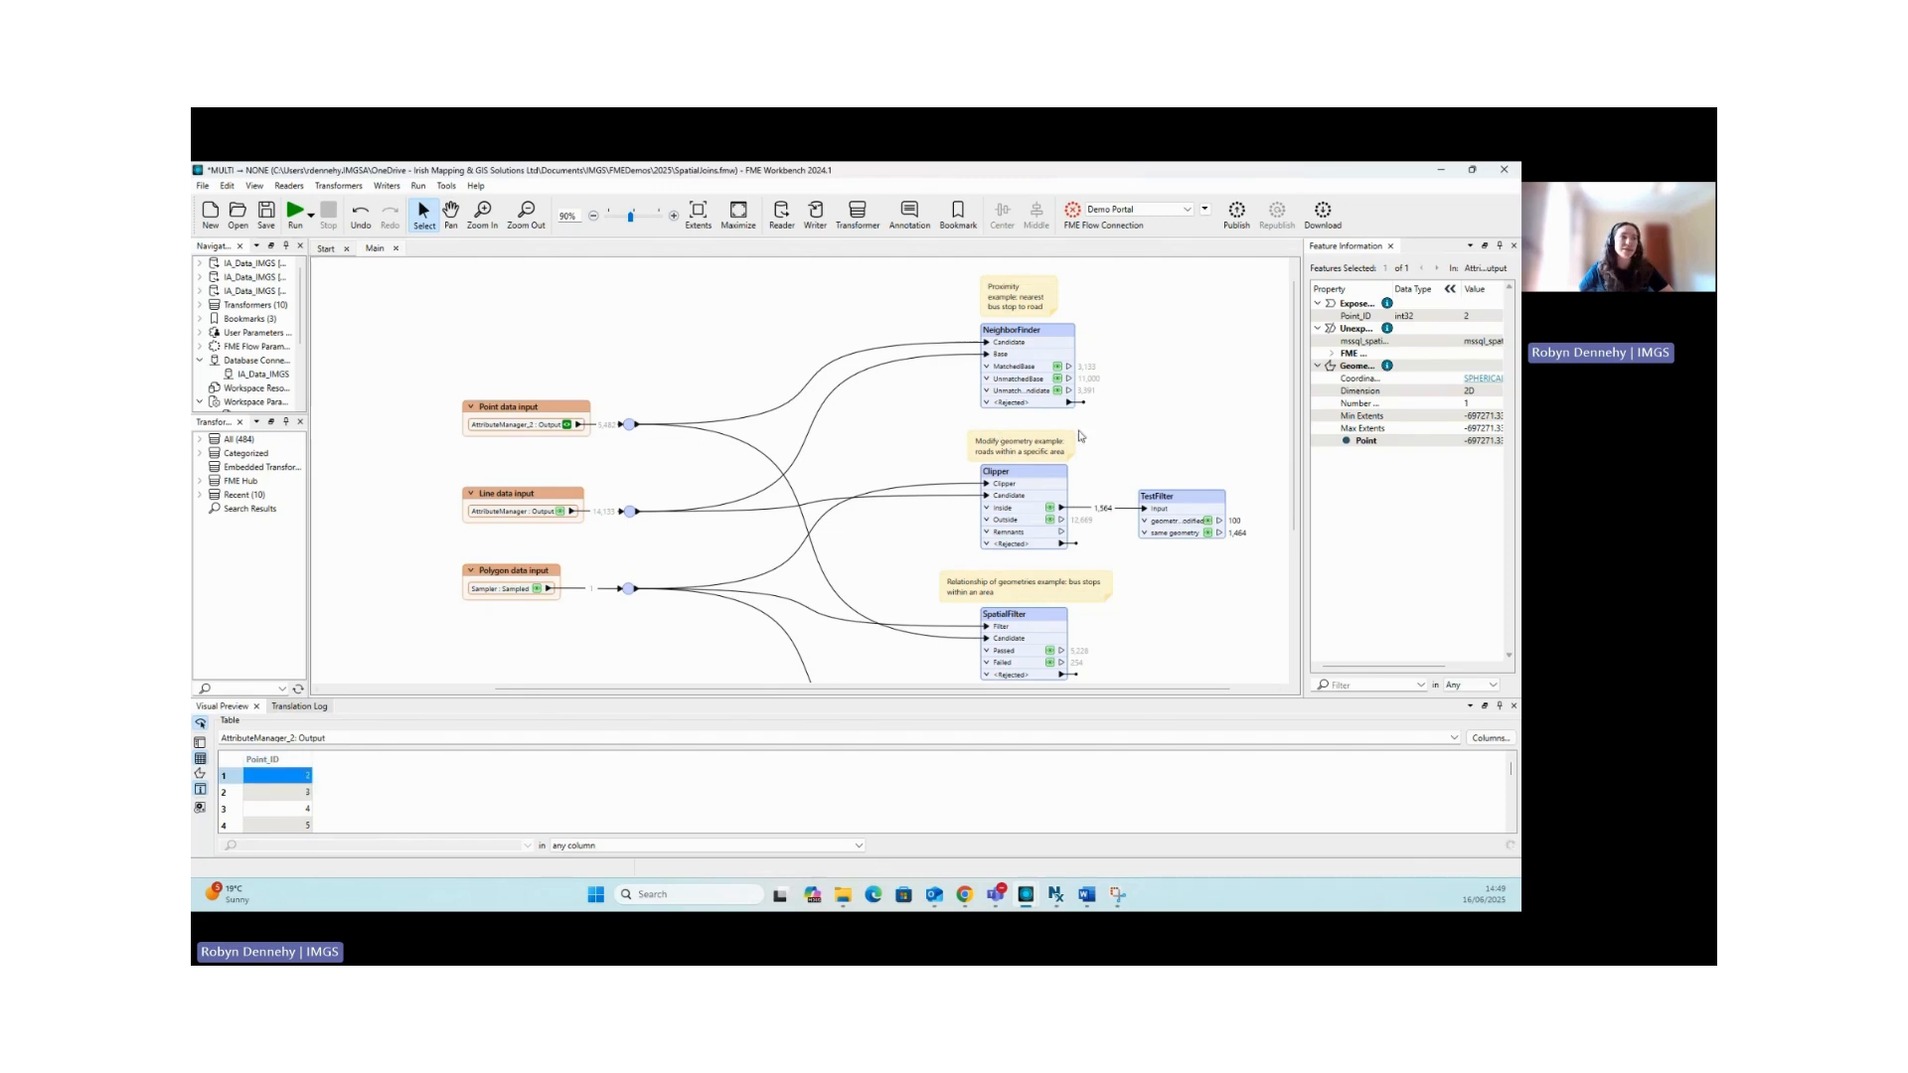
pyautogui.click(561, 512)
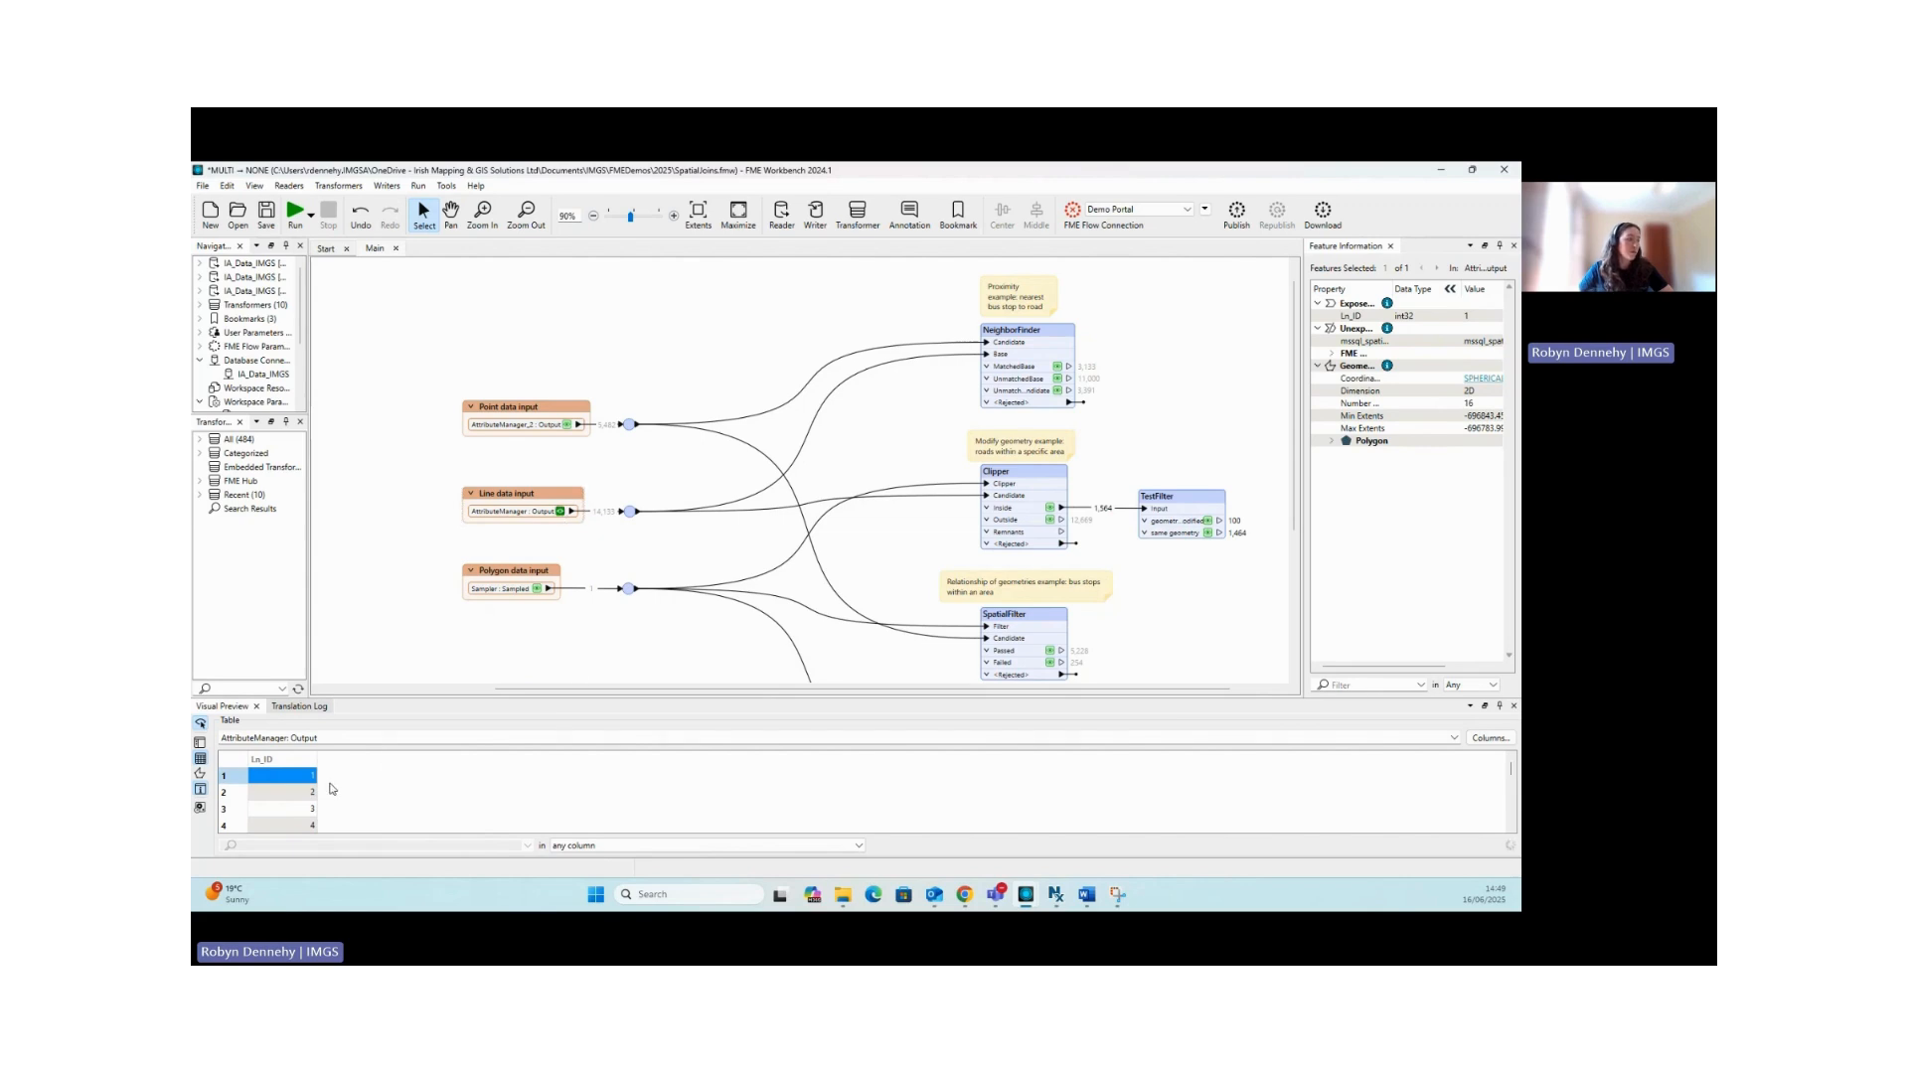
pyautogui.click(537, 589)
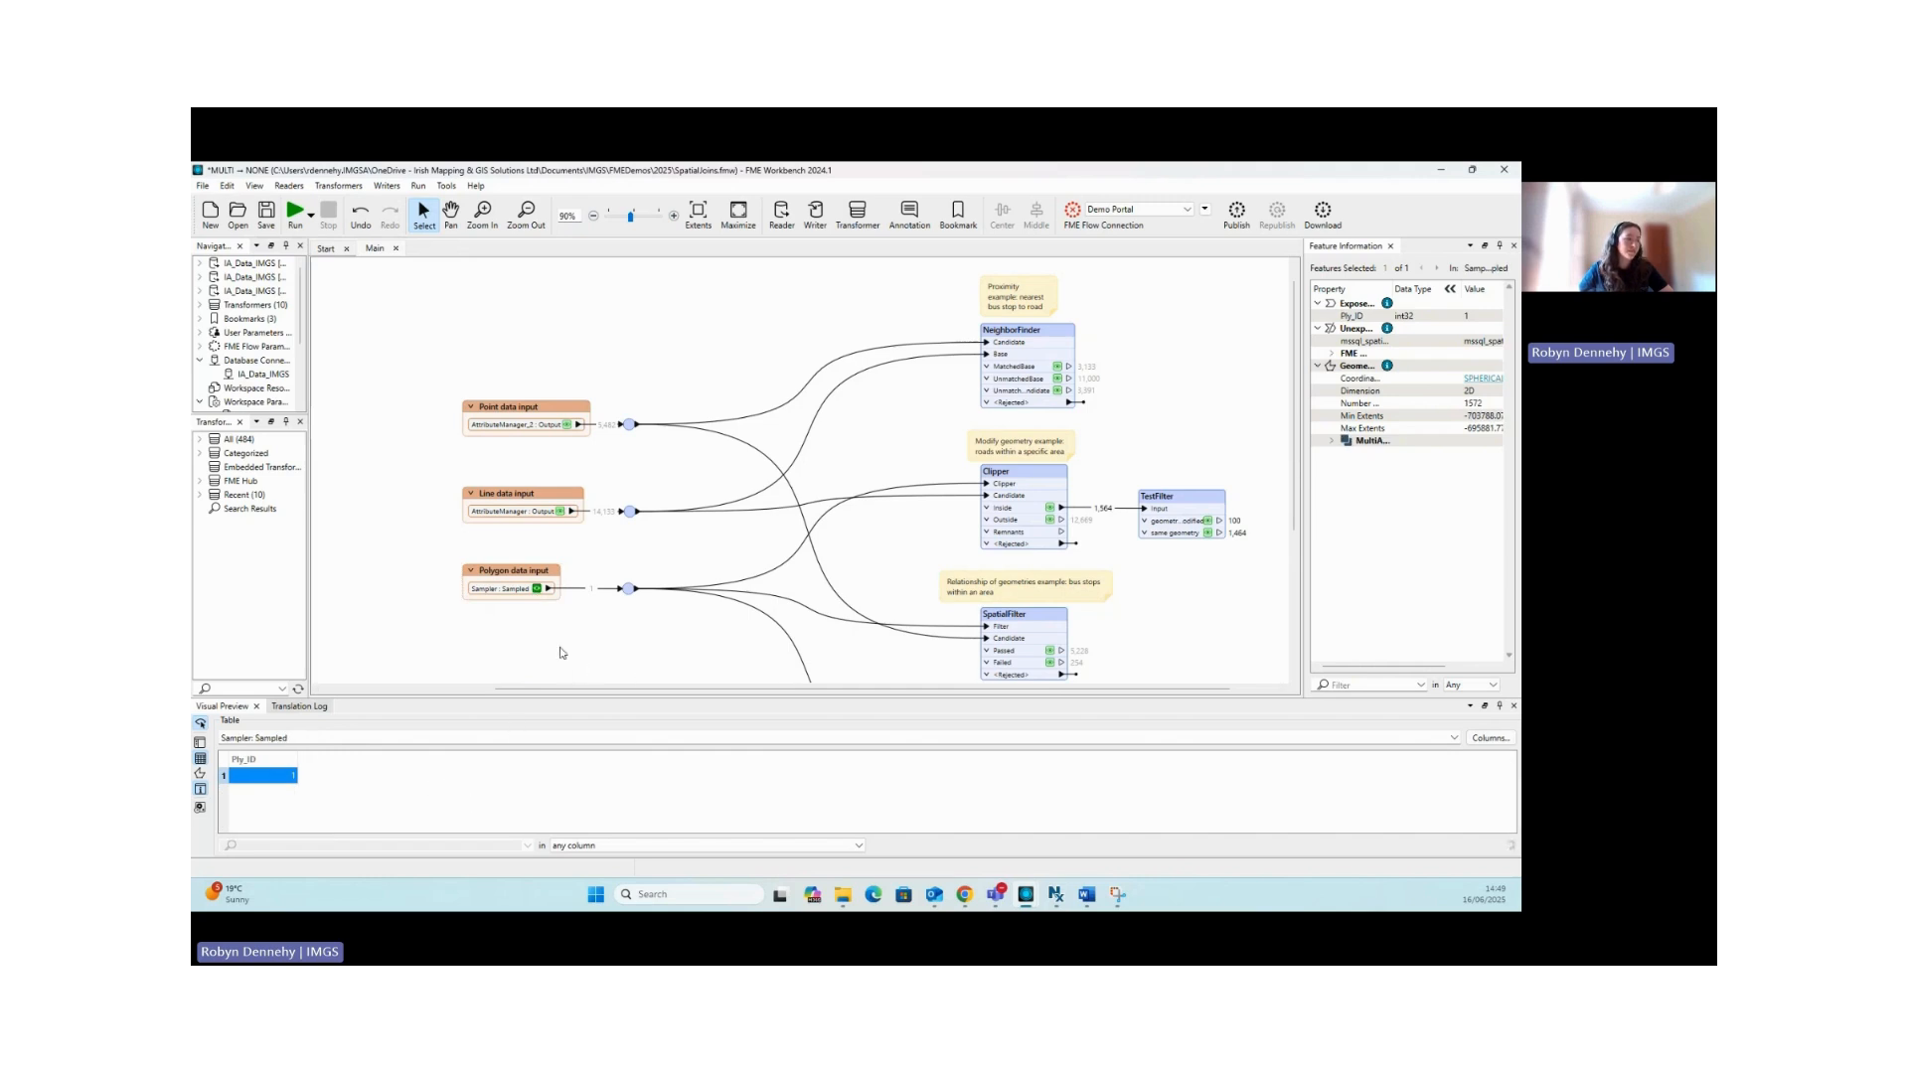
pyautogui.click(536, 590)
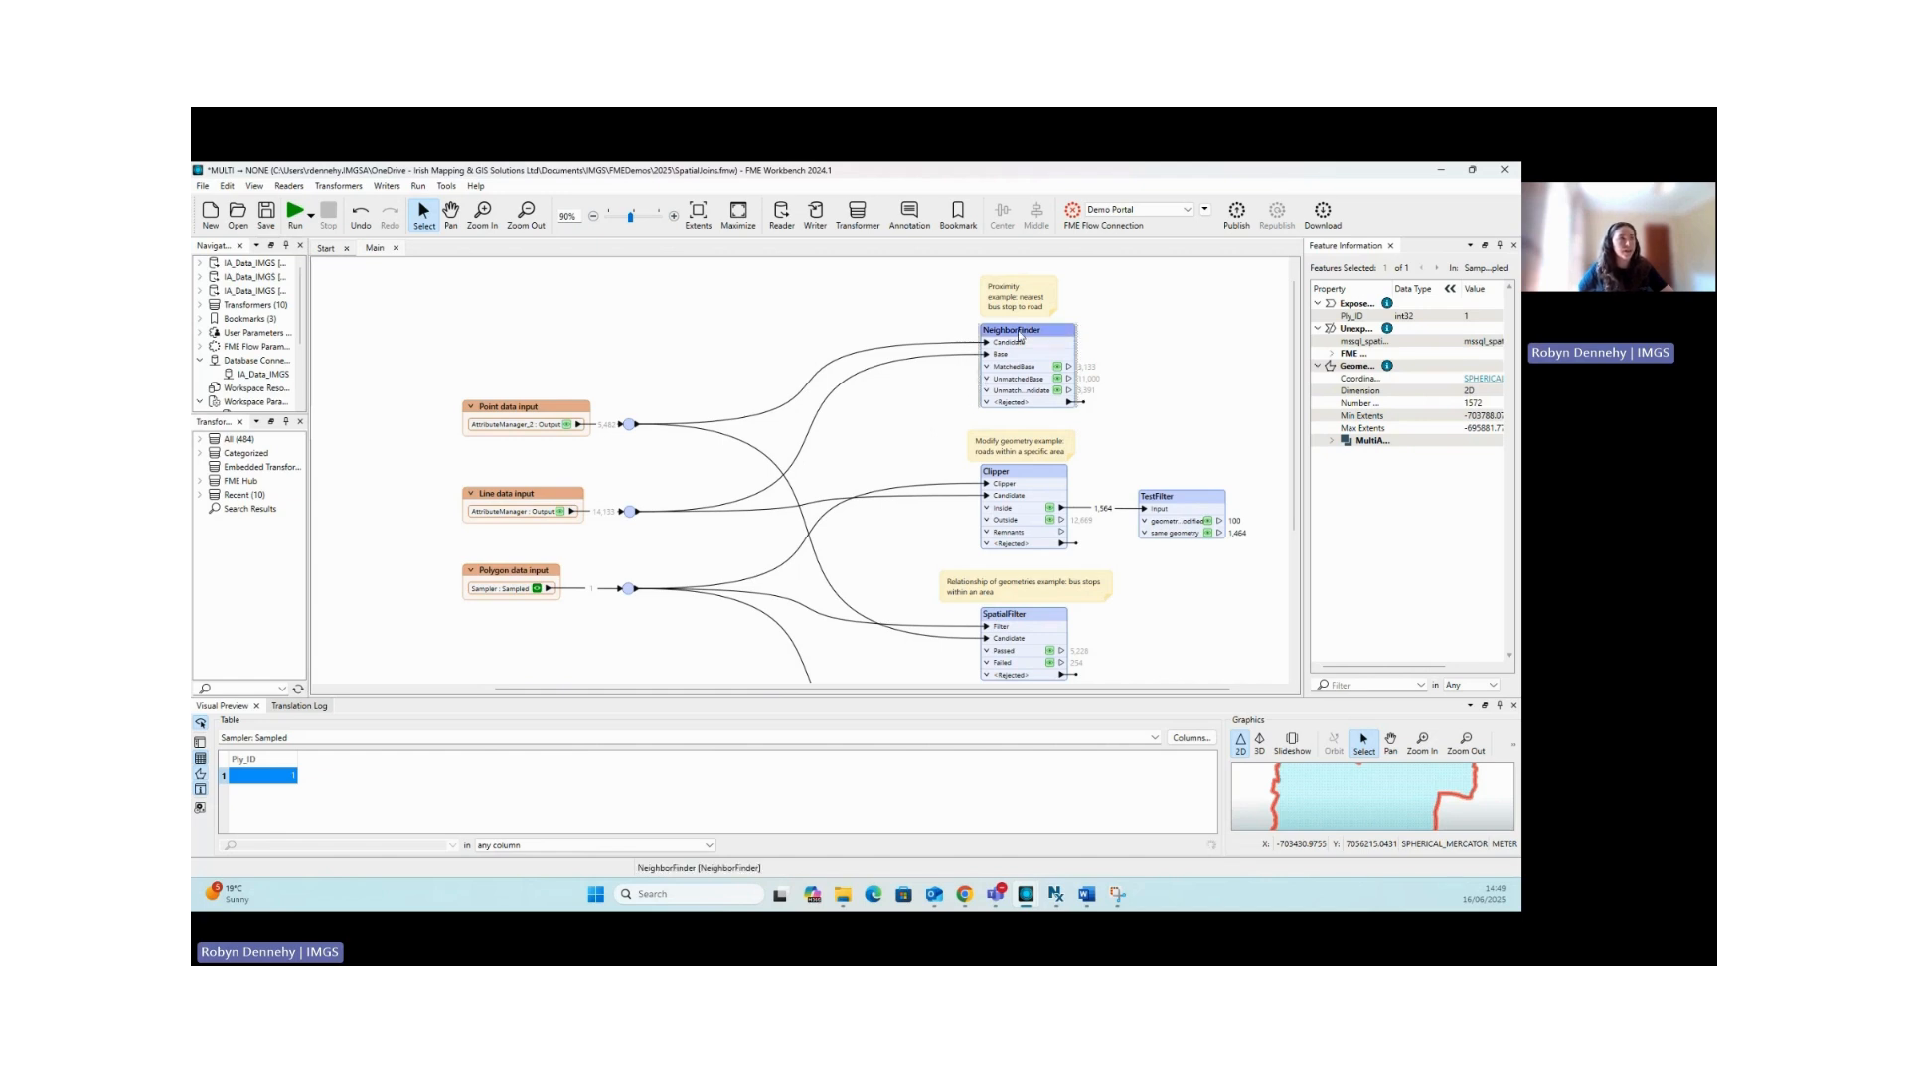
# Open the NeighborFinder parameters and examine the Input mode, keeping Bases and Candidates, and the Maximum Distance setting
pyautogui.moveTo(1019, 336)
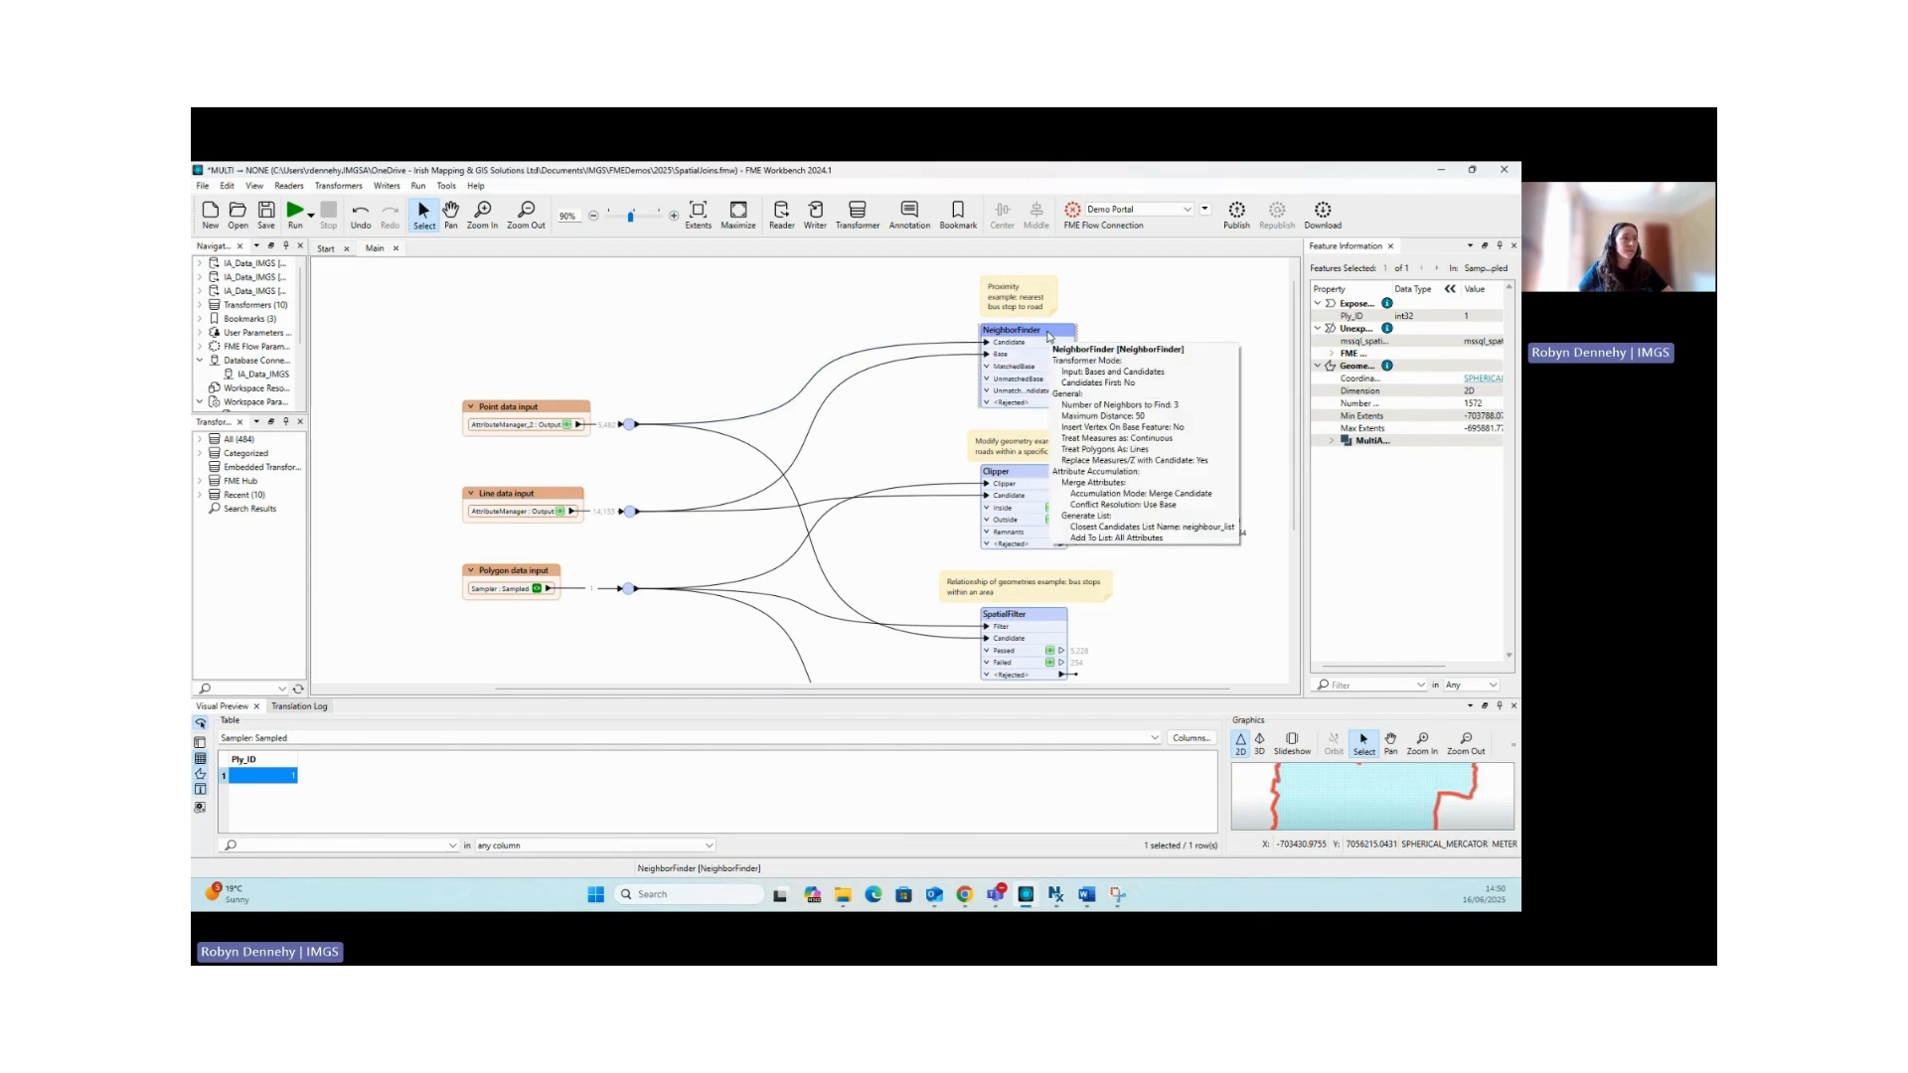
pyautogui.doubleClick(1048, 337)
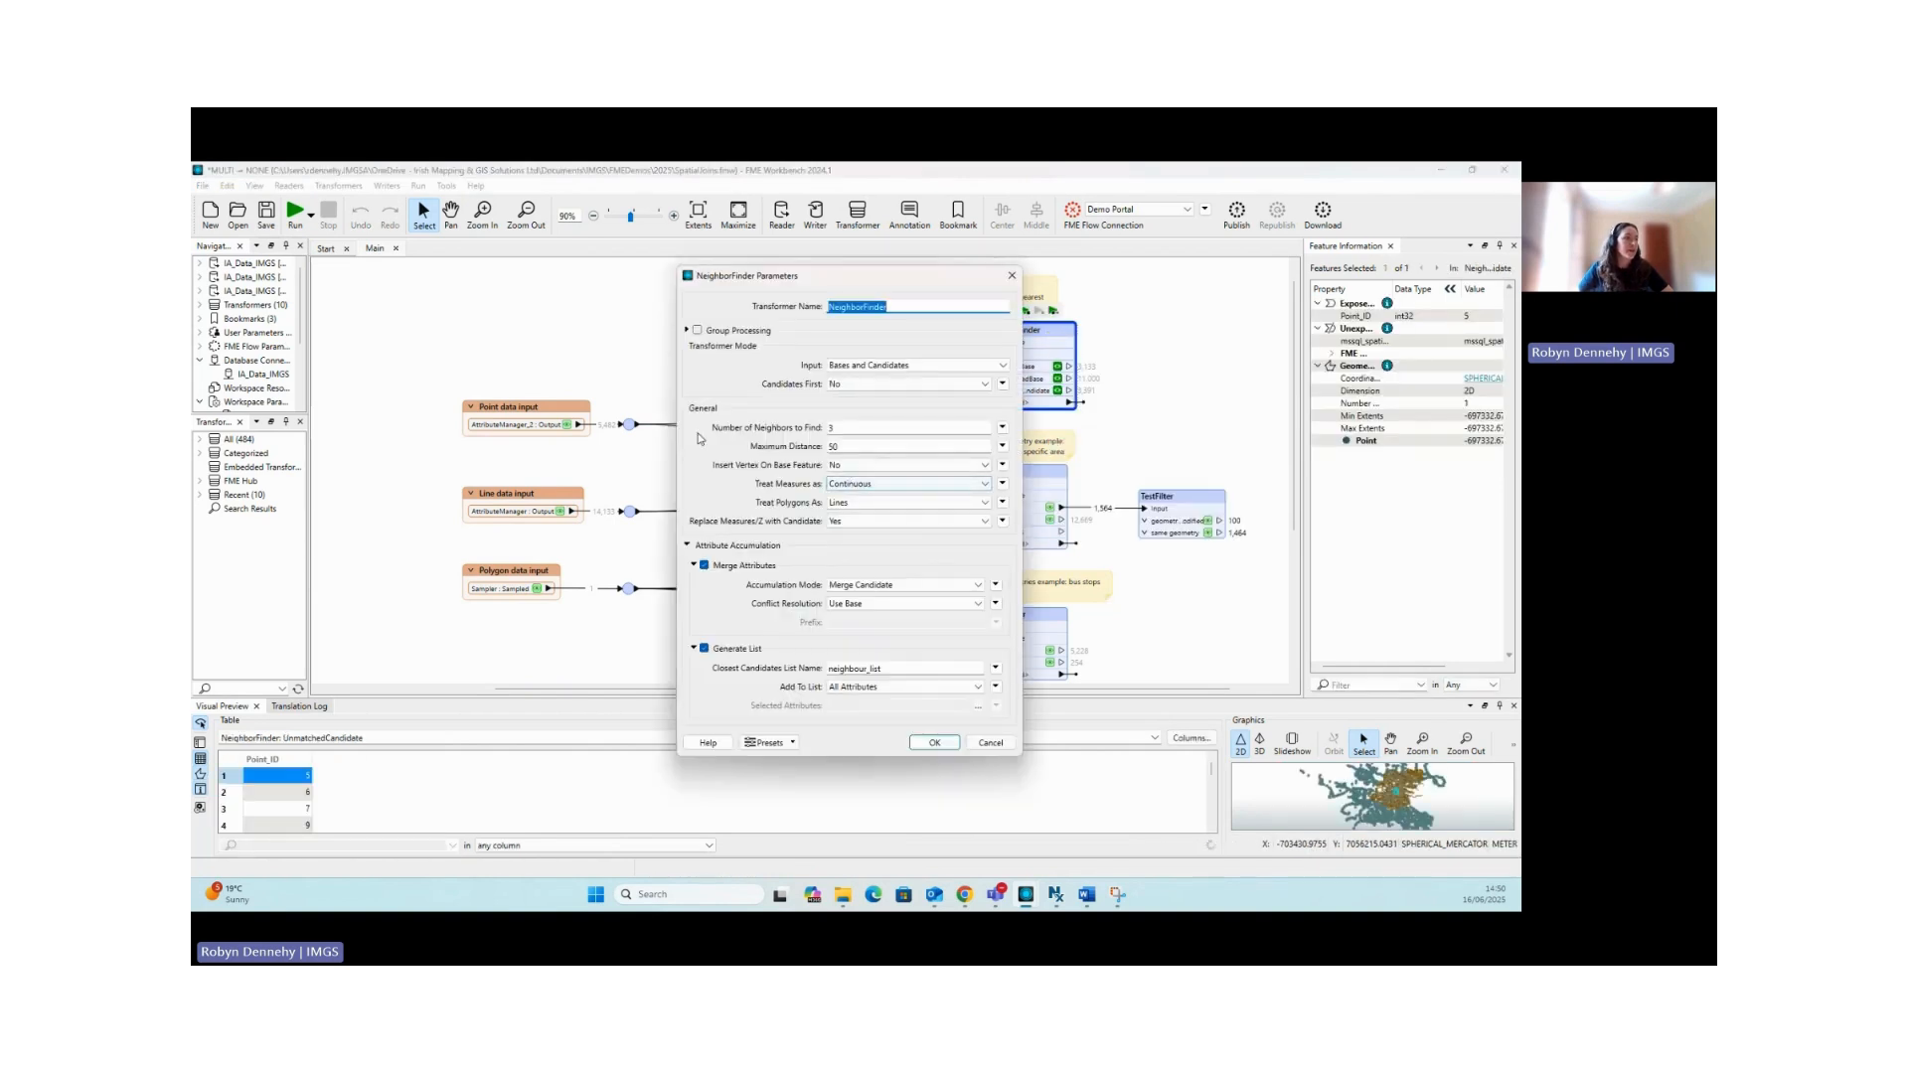
pyautogui.click(844, 370)
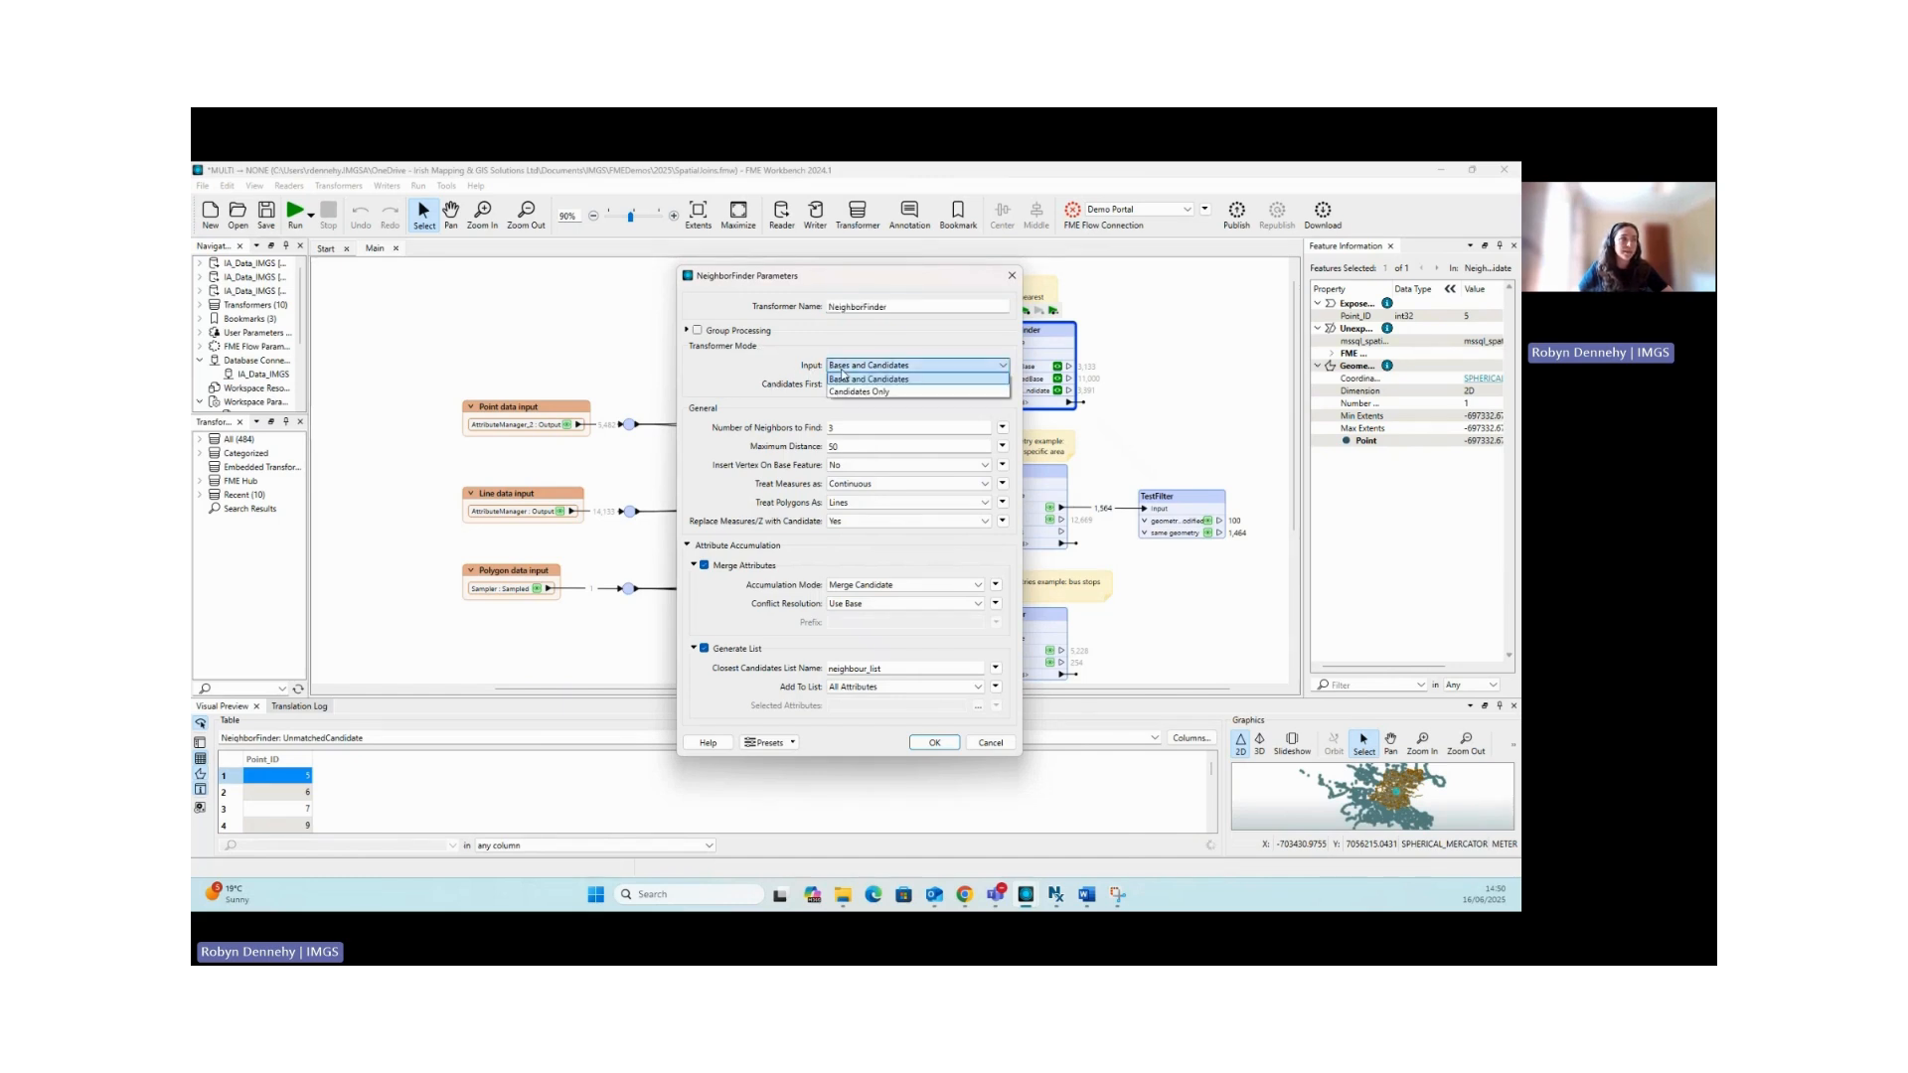
pyautogui.click(843, 378)
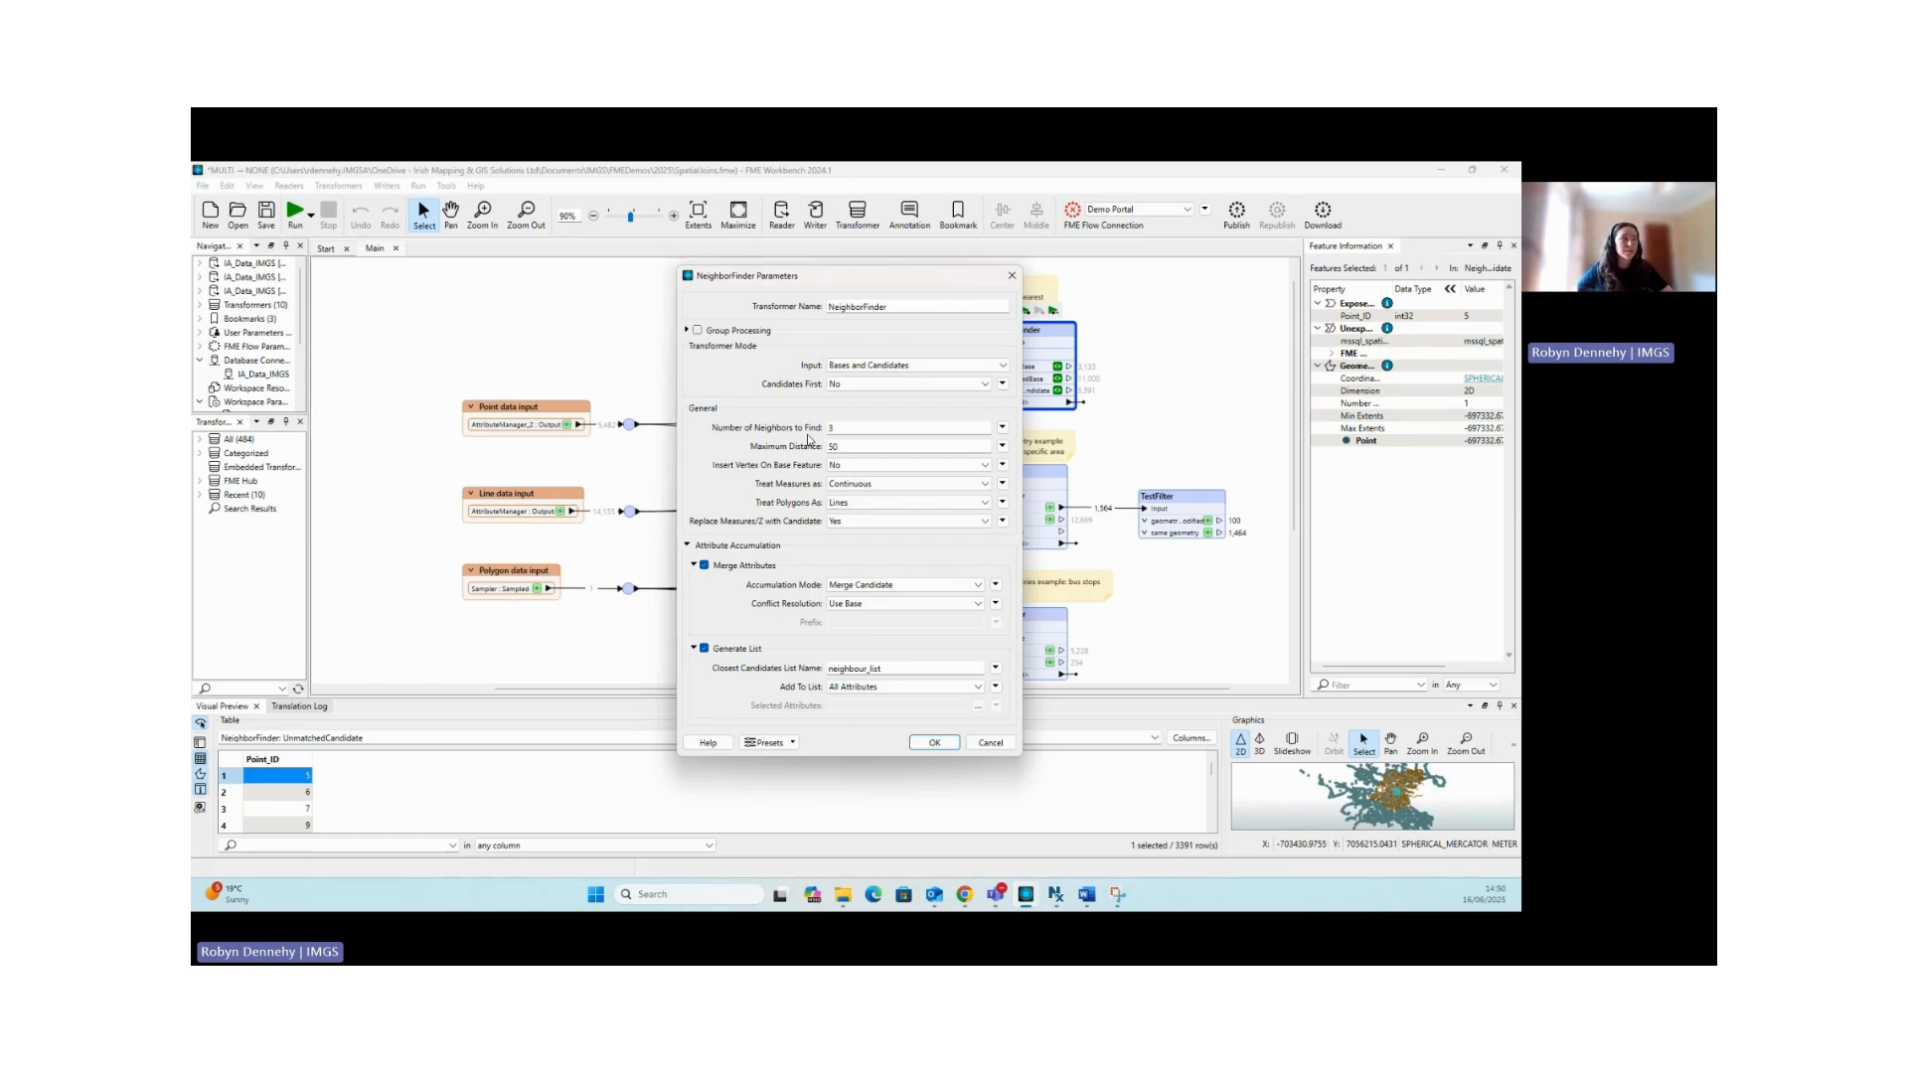
pyautogui.doubleClick(850, 447)
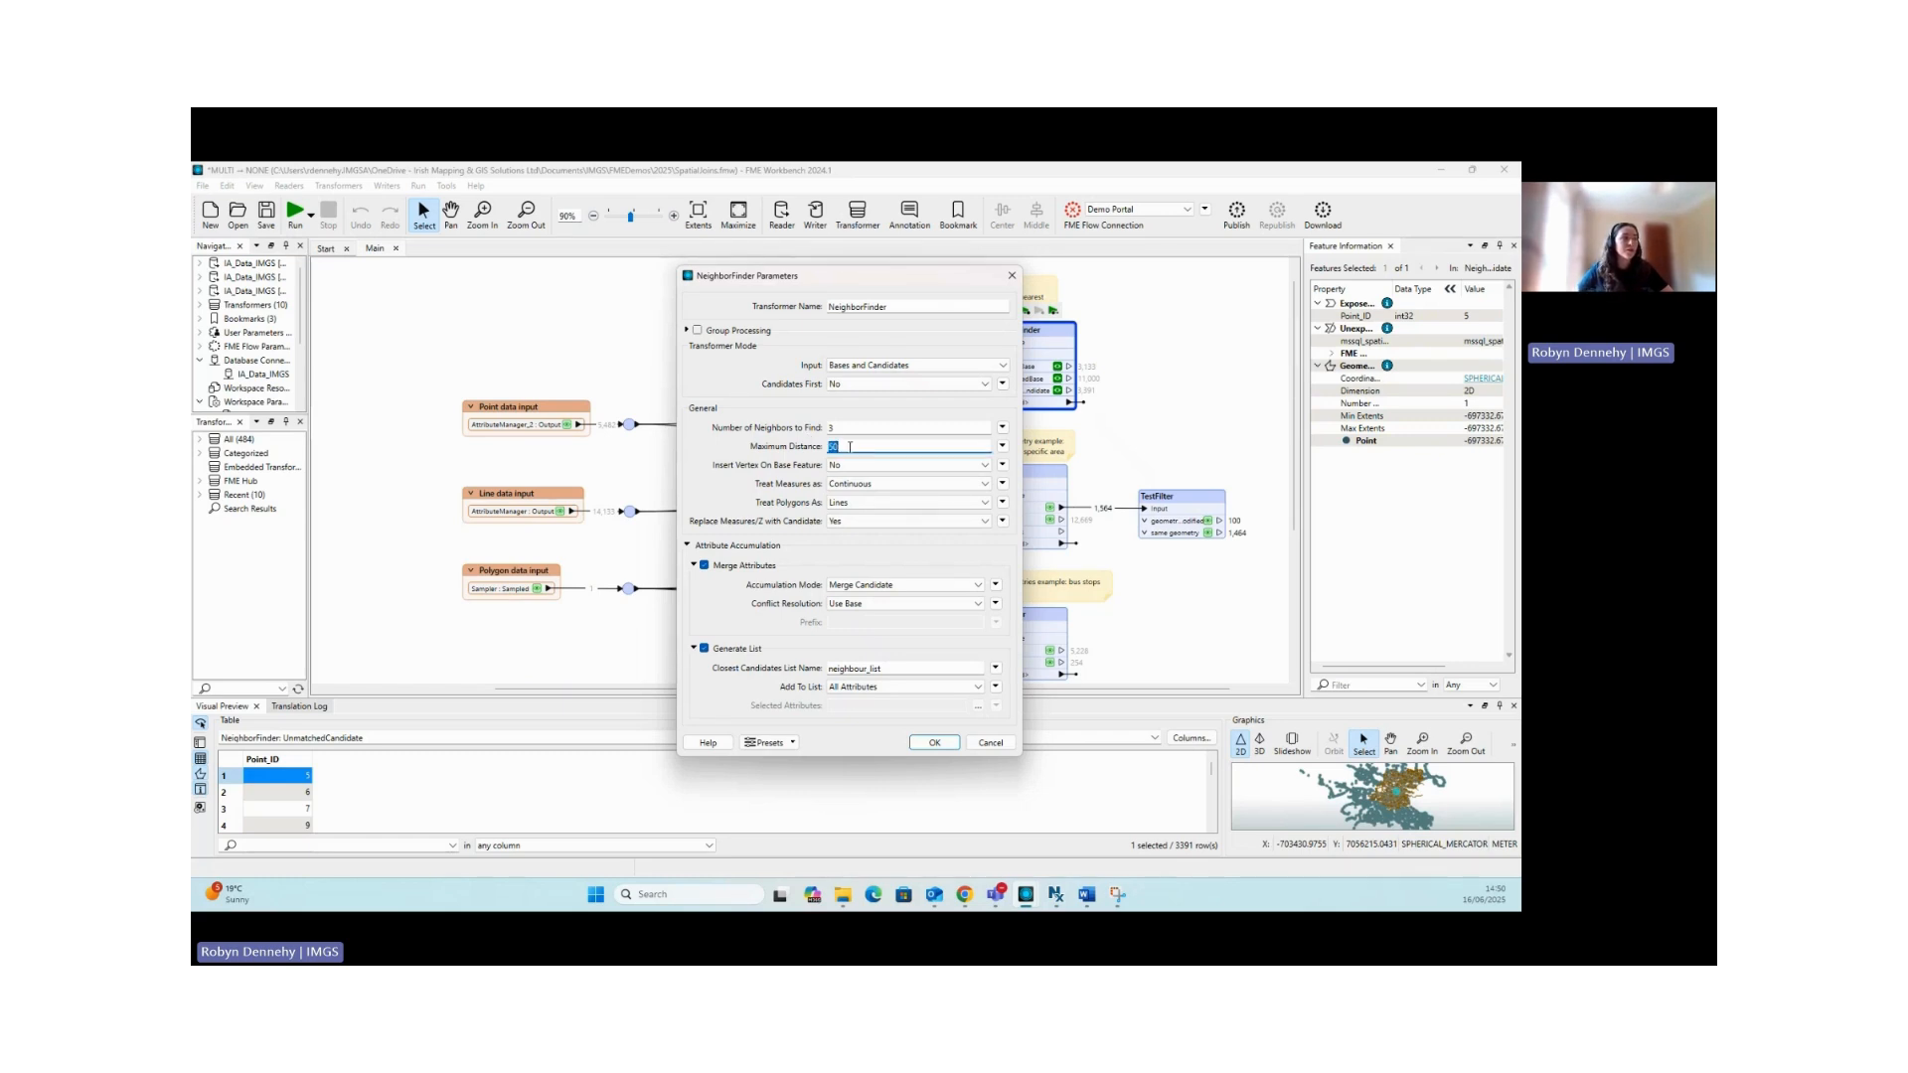
pyautogui.click(849, 446)
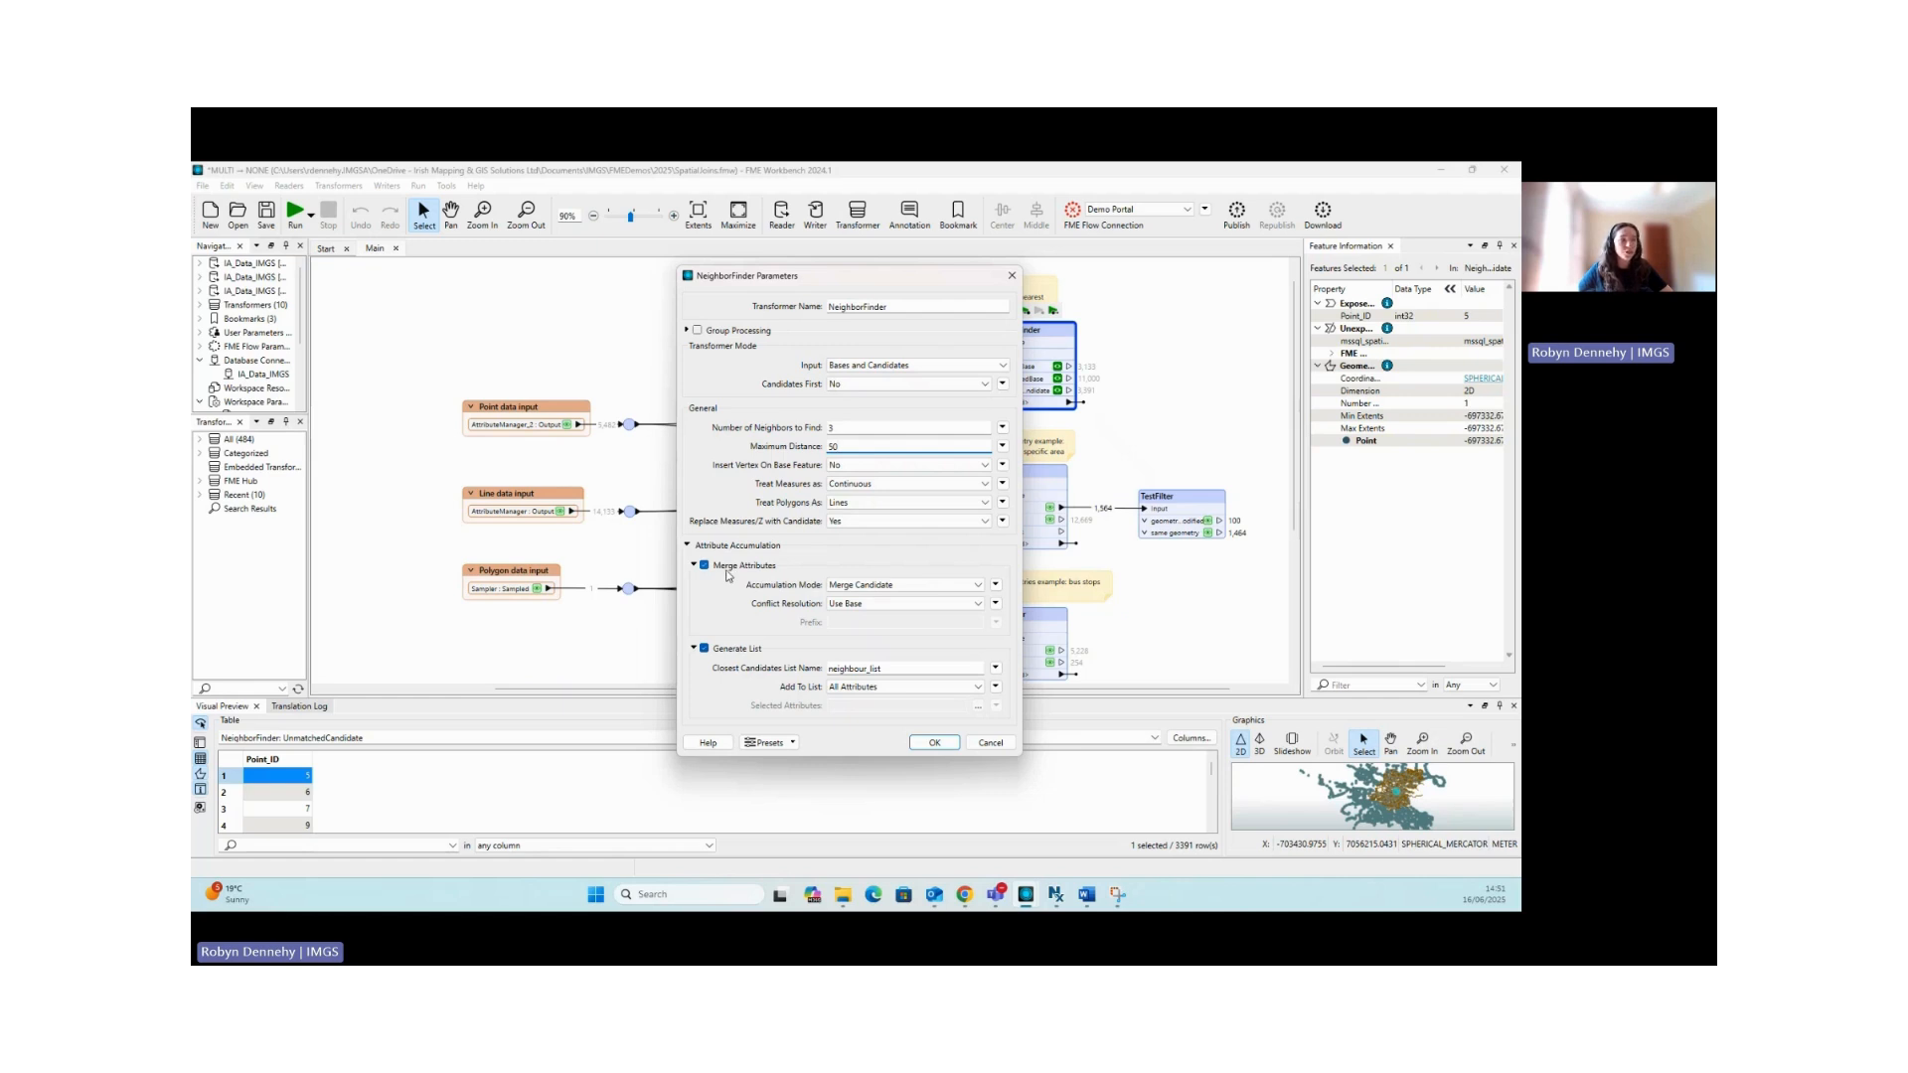
# Review the NeighborFinder's accumulation mode, conflict resolution and Add To List options, keeping Merge Candidate, Use Base and All Attributes, and accept the dialog
pyautogui.click(913, 585)
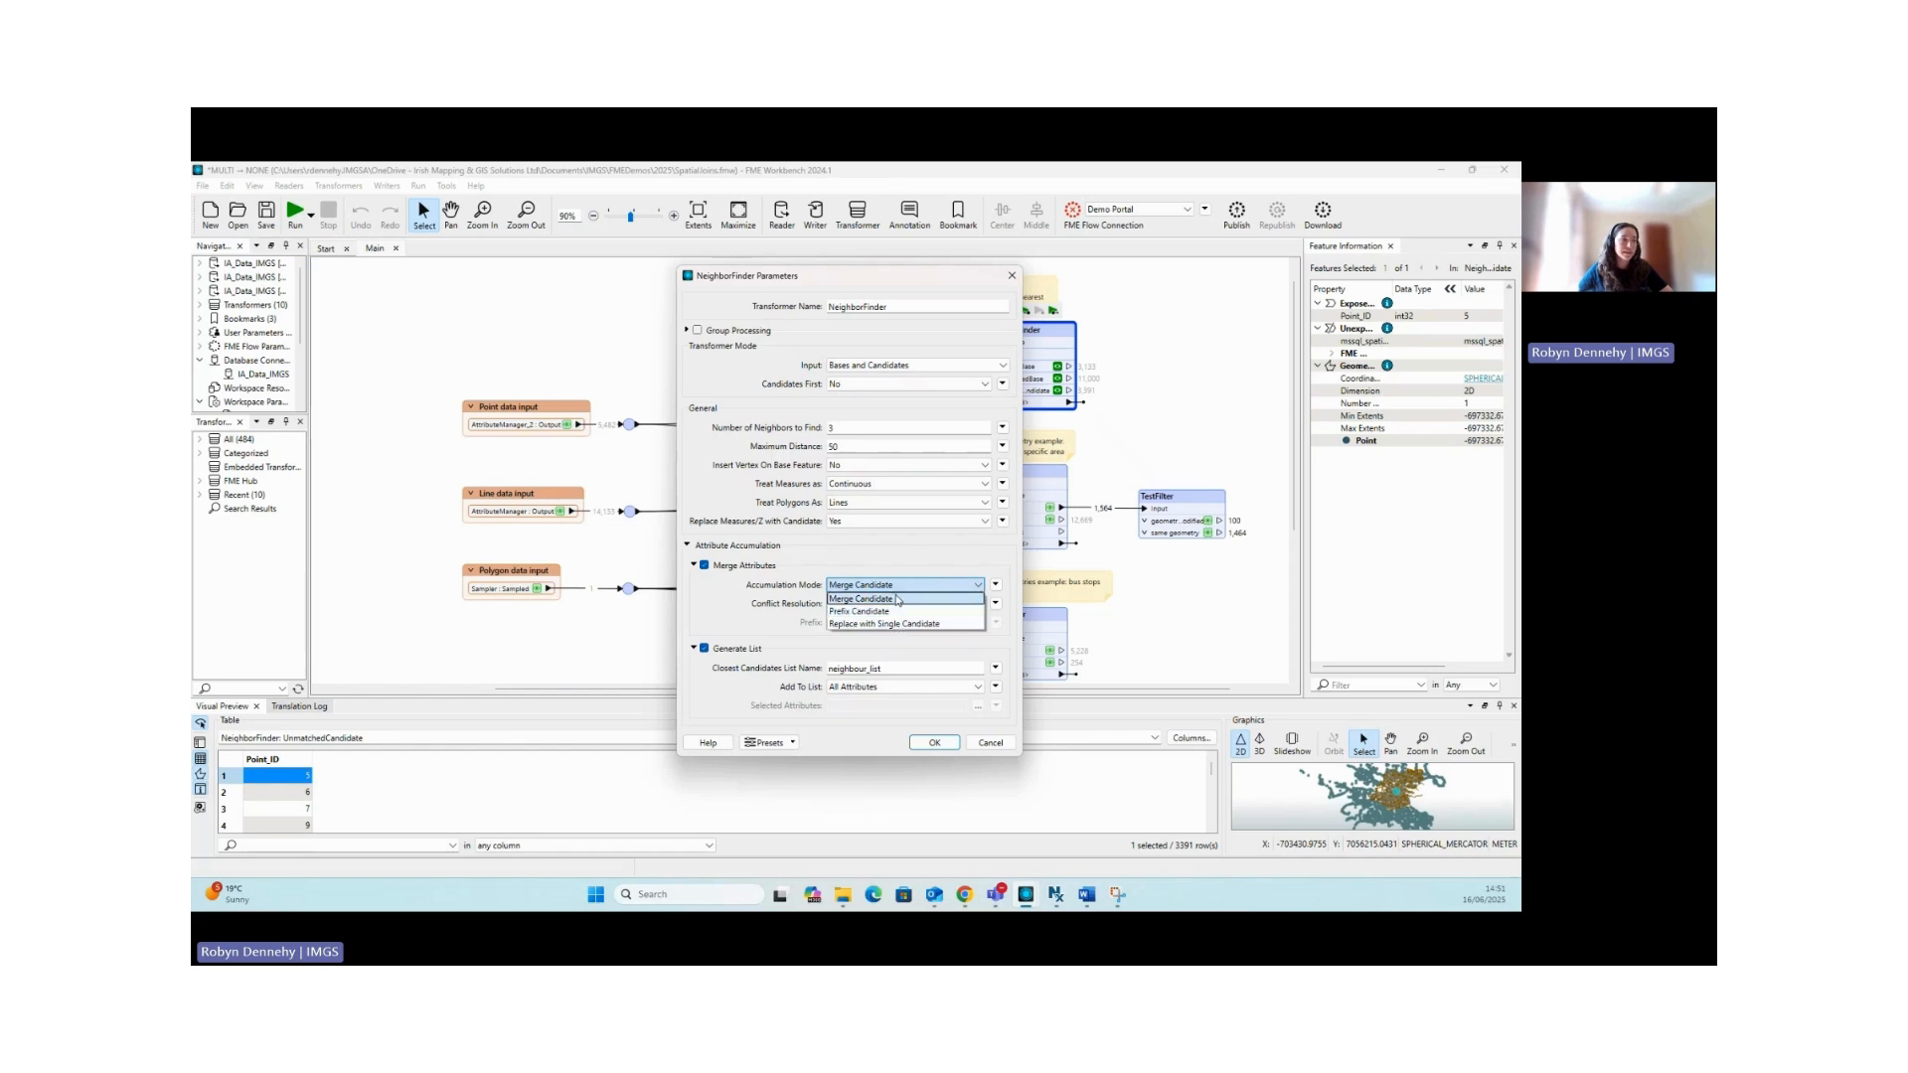
pyautogui.click(897, 600)
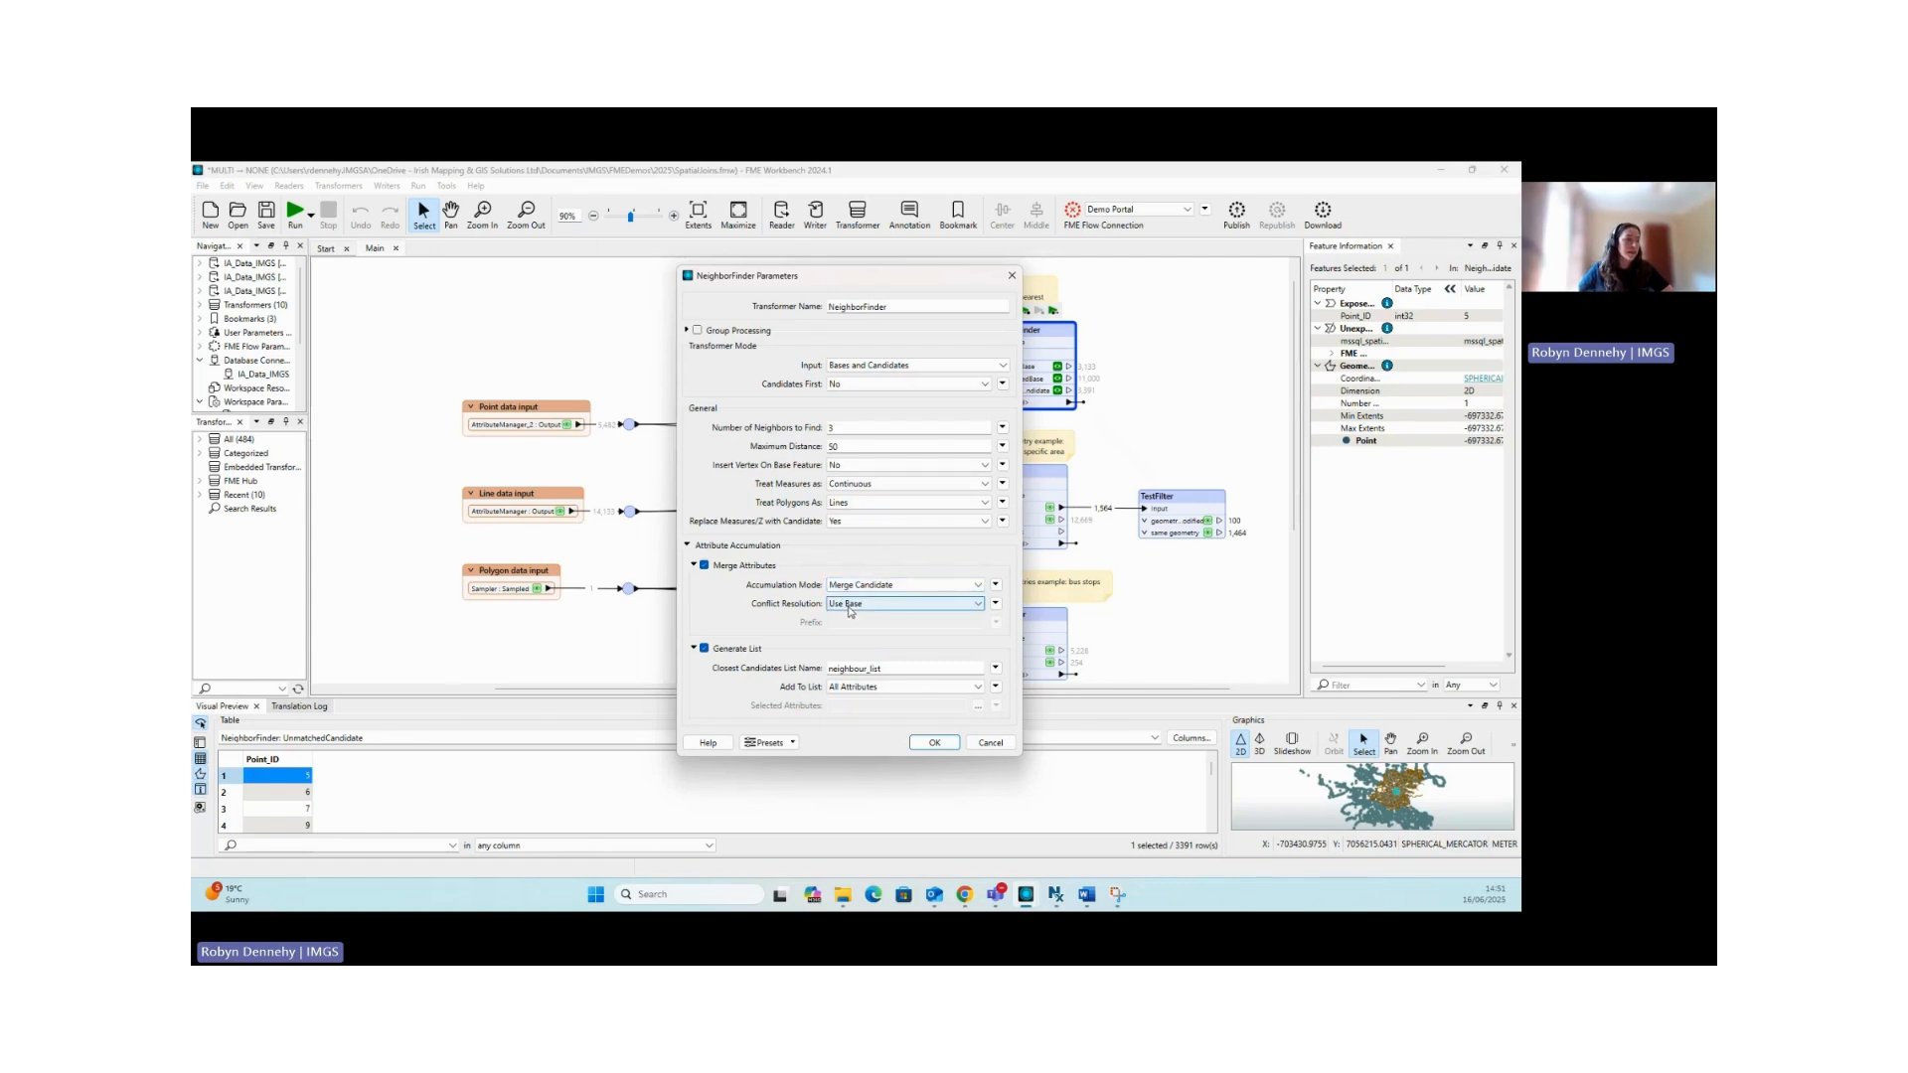
pyautogui.click(856, 368)
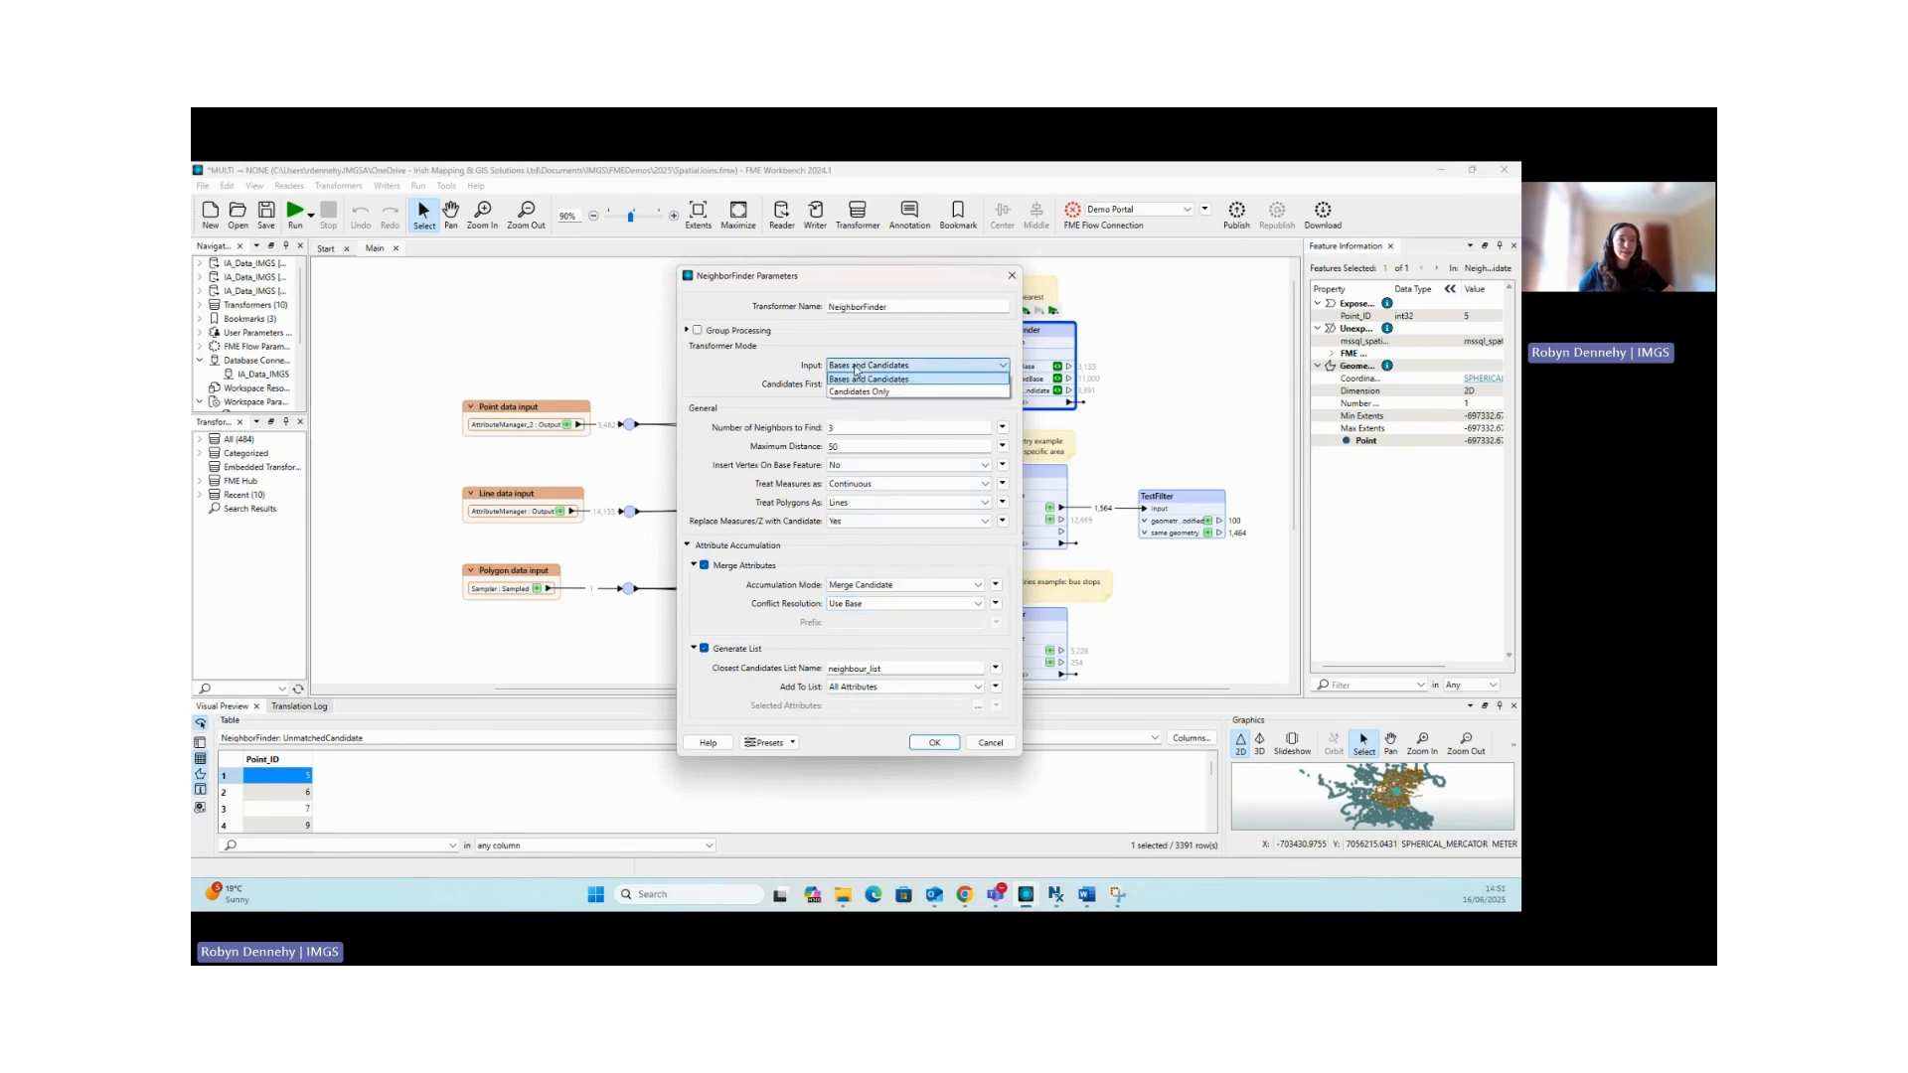
pyautogui.click(856, 373)
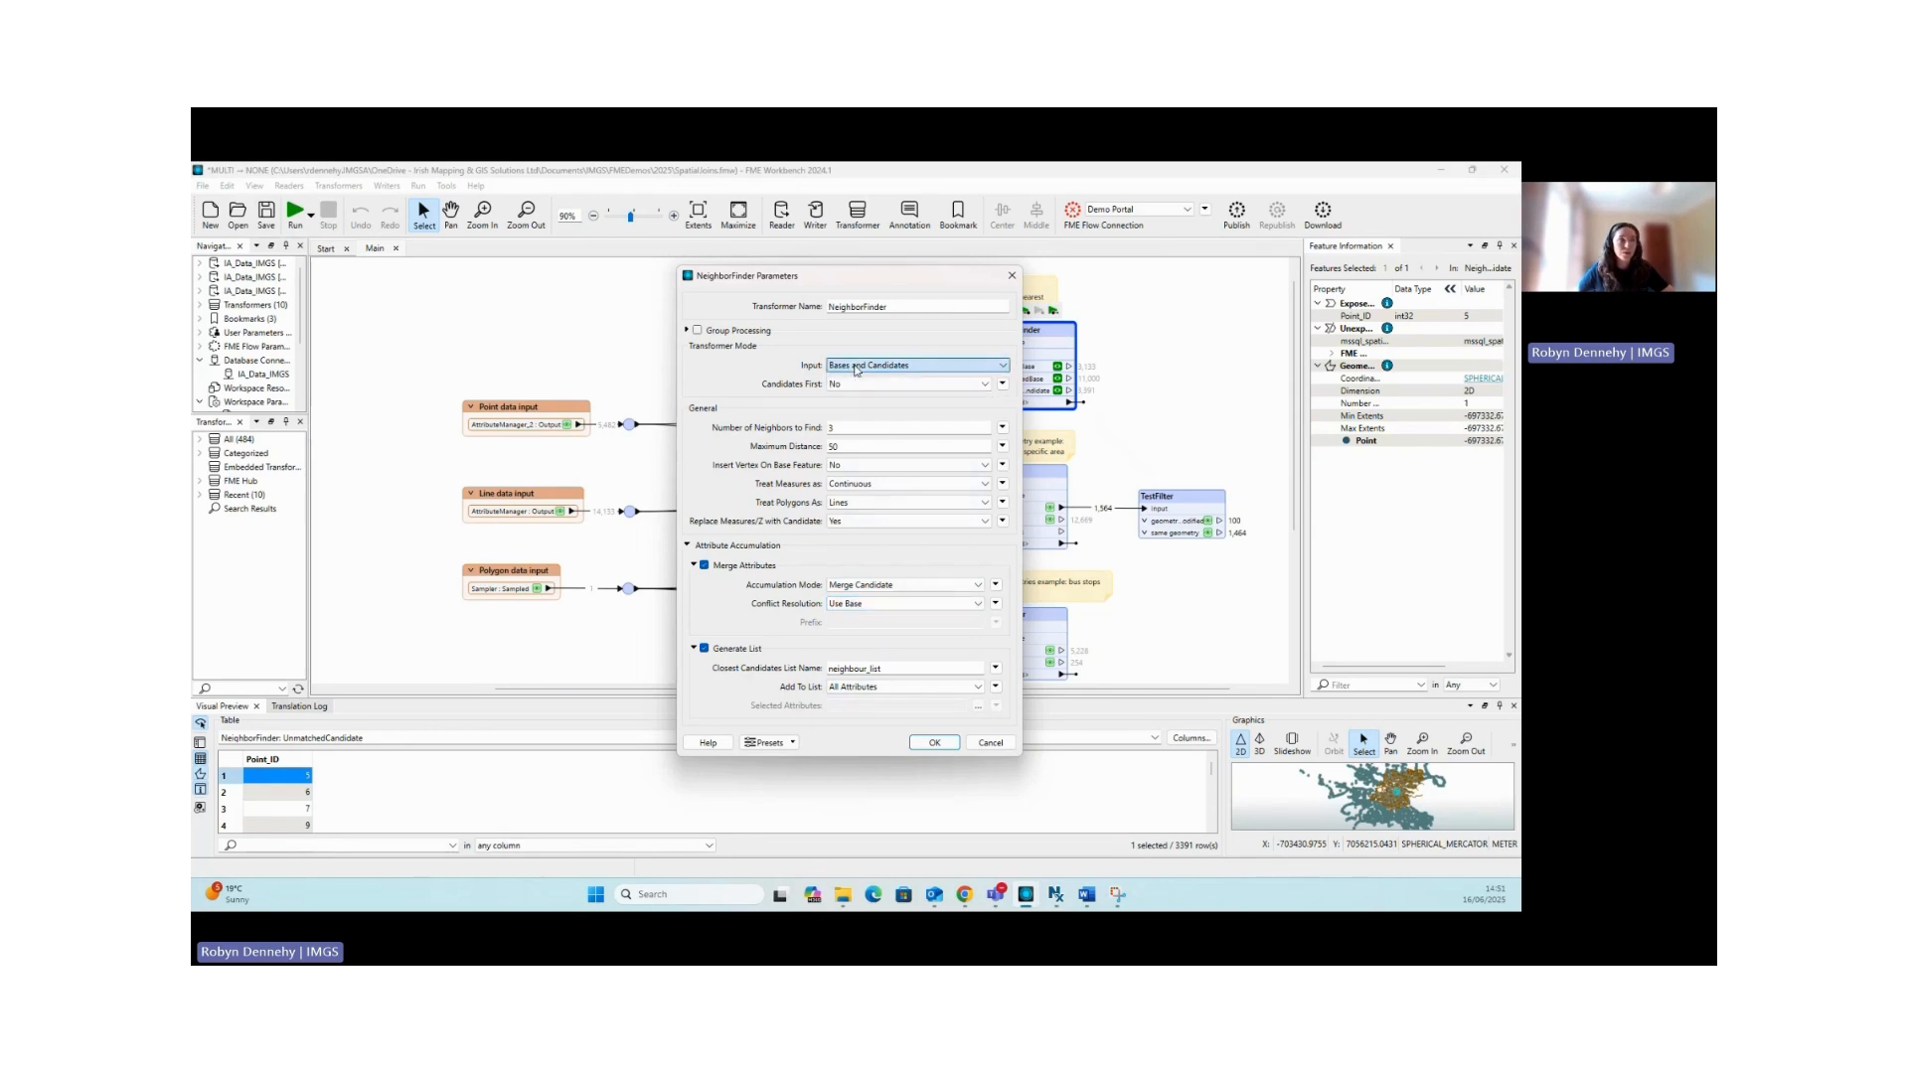
pyautogui.click(847, 608)
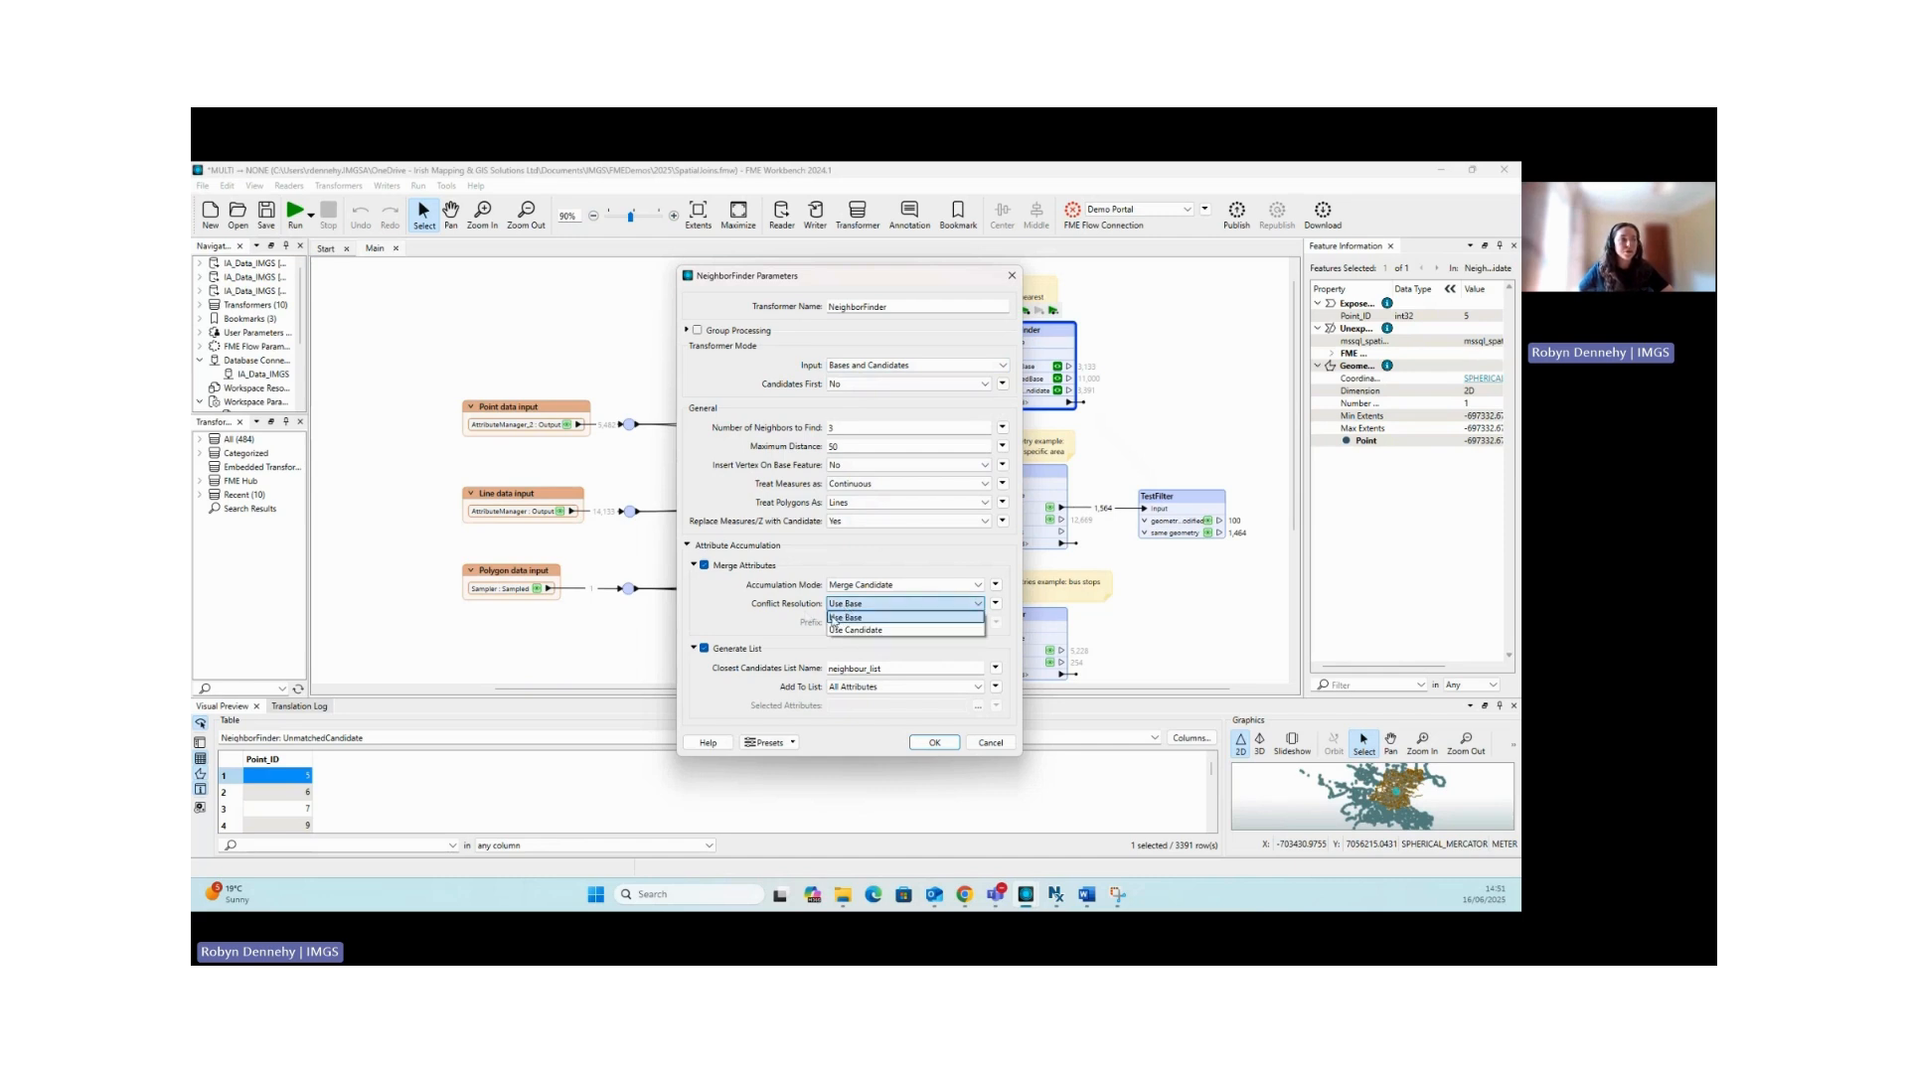
pyautogui.click(762, 614)
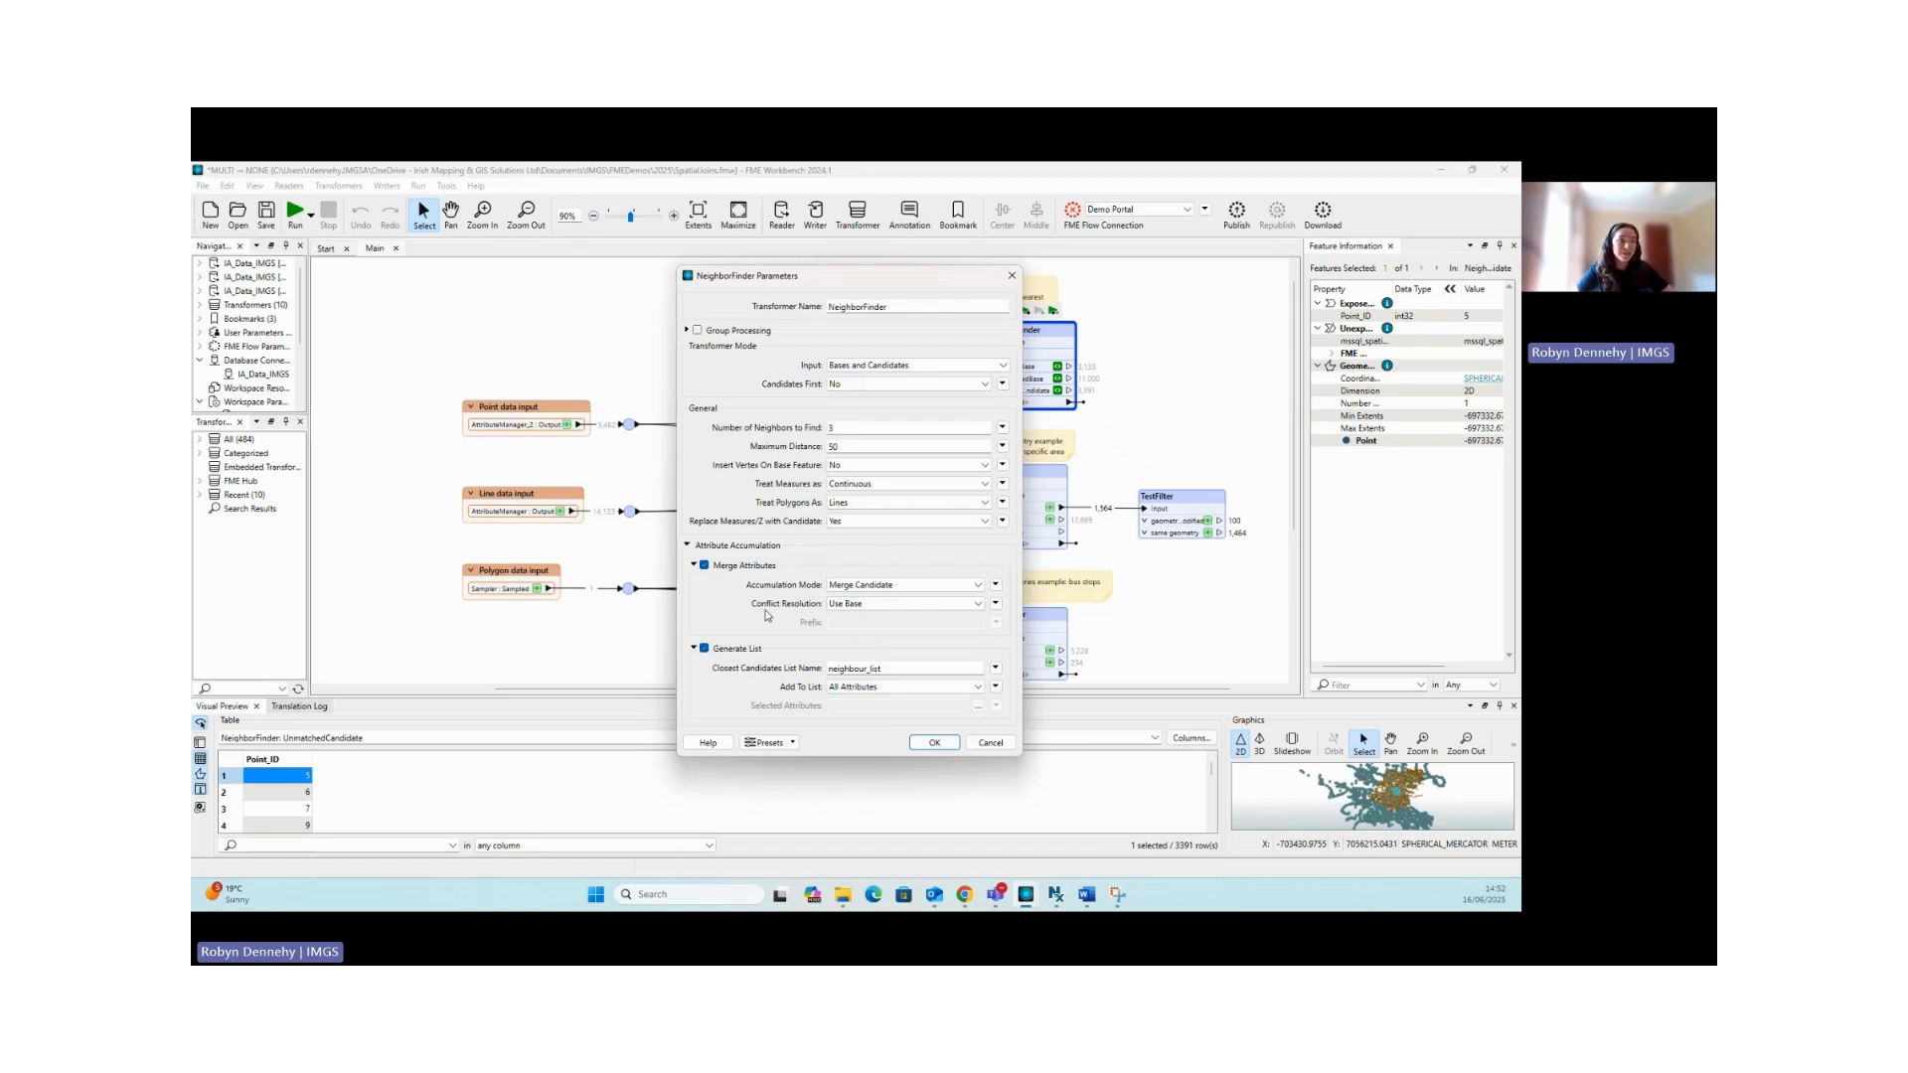
pyautogui.click(881, 686)
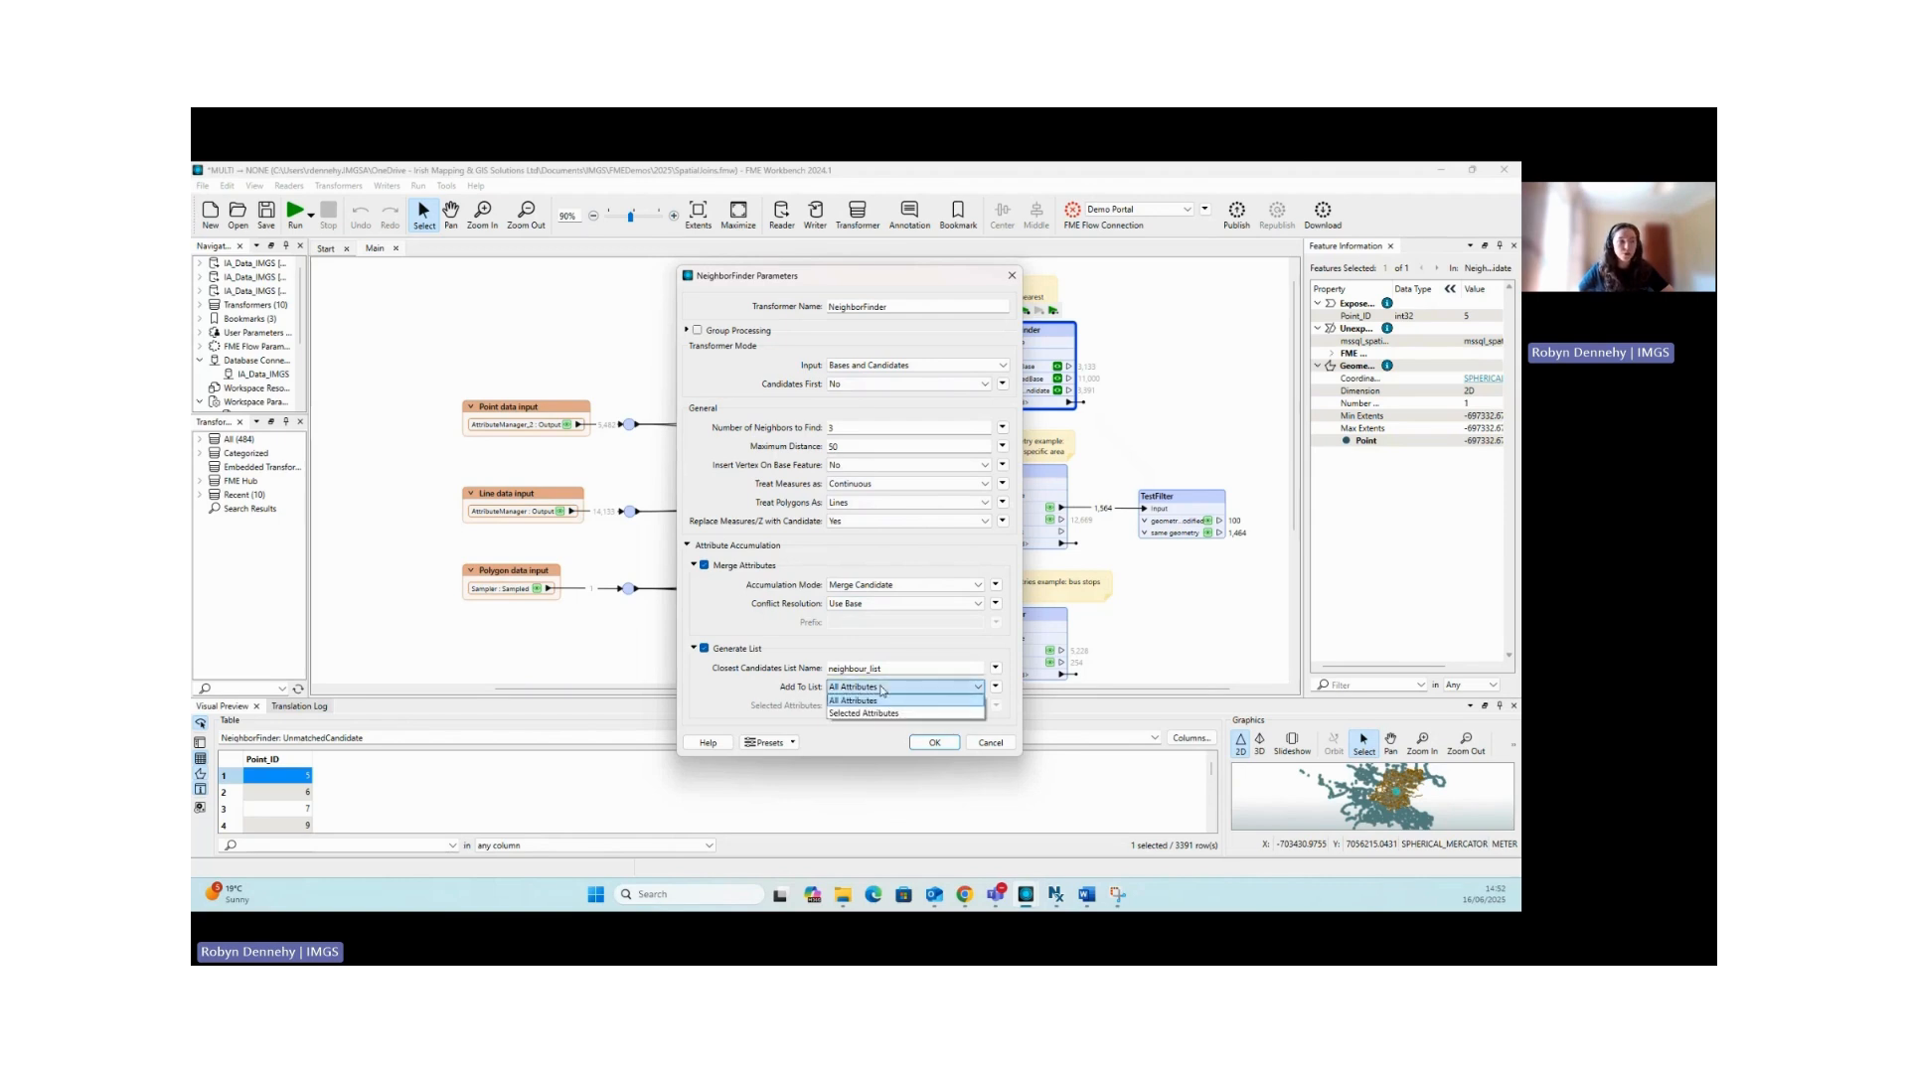
pyautogui.click(881, 700)
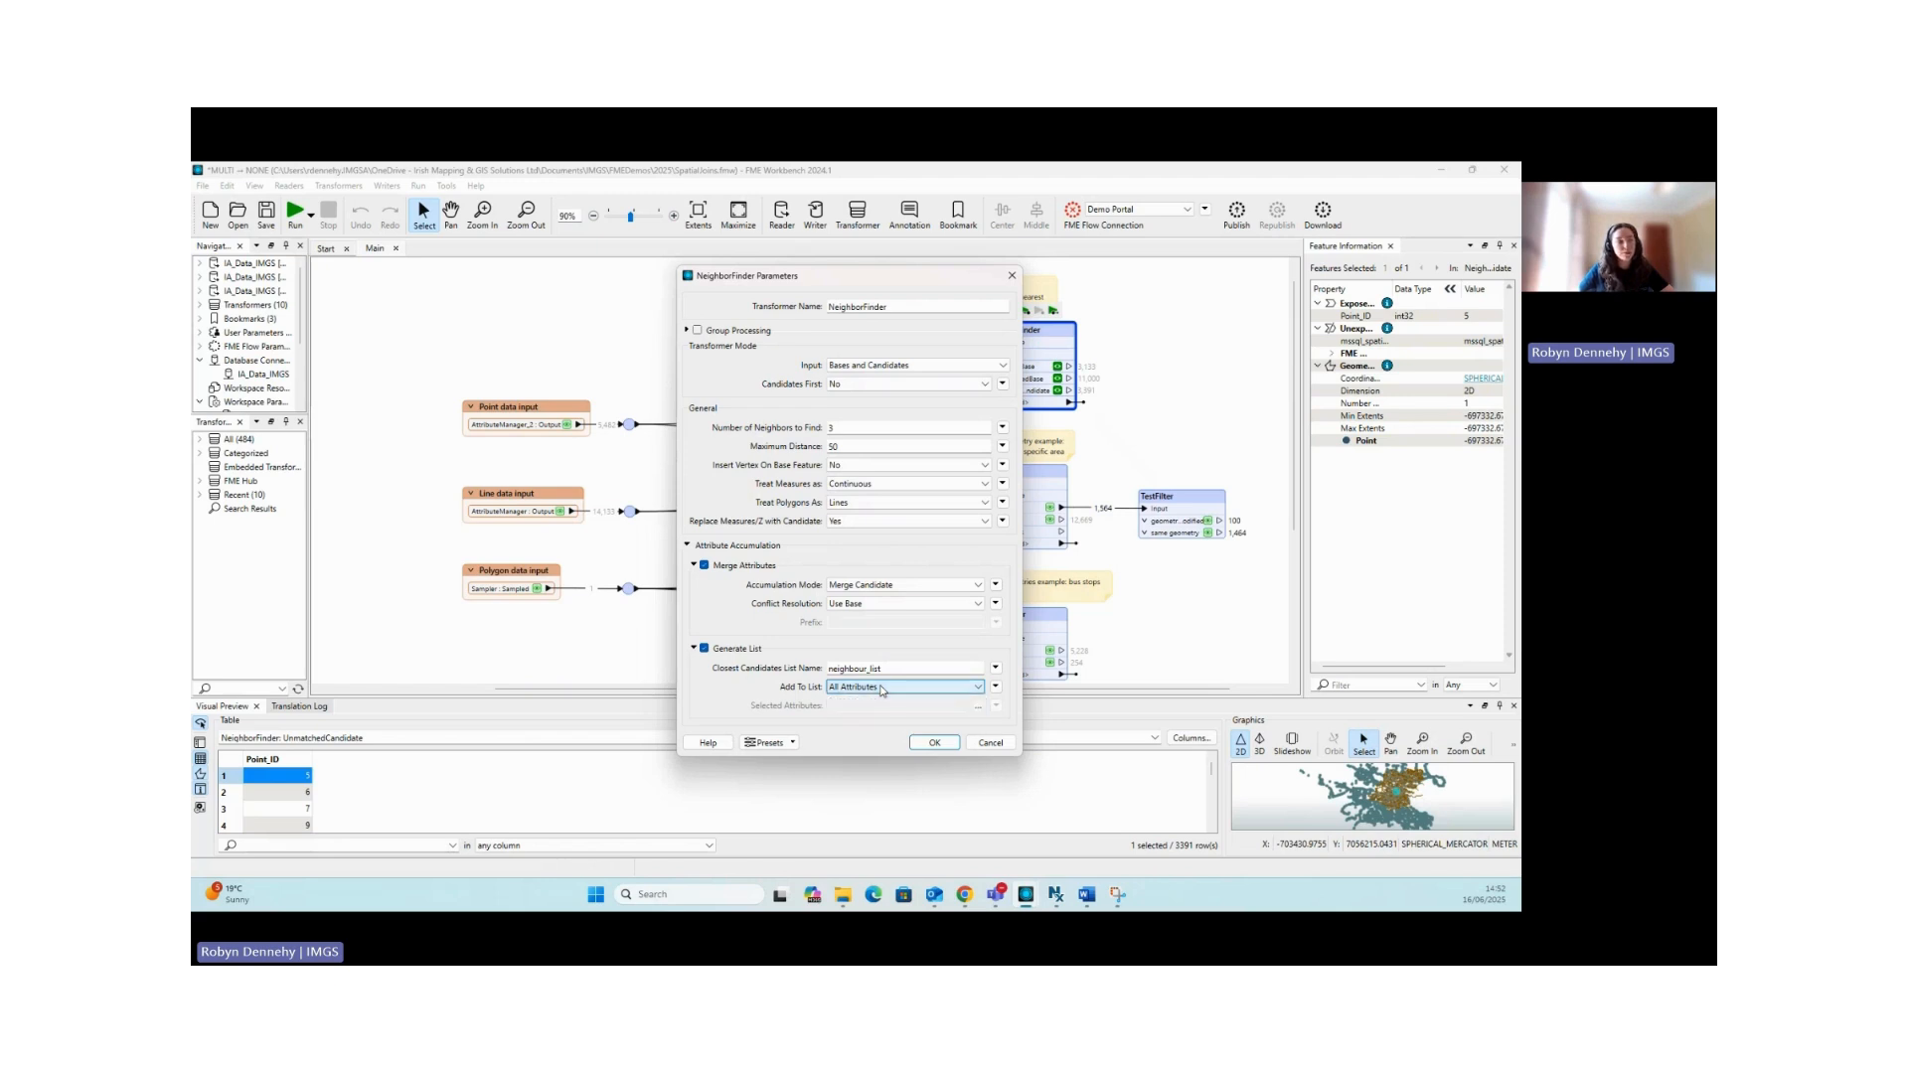
pyautogui.click(932, 741)
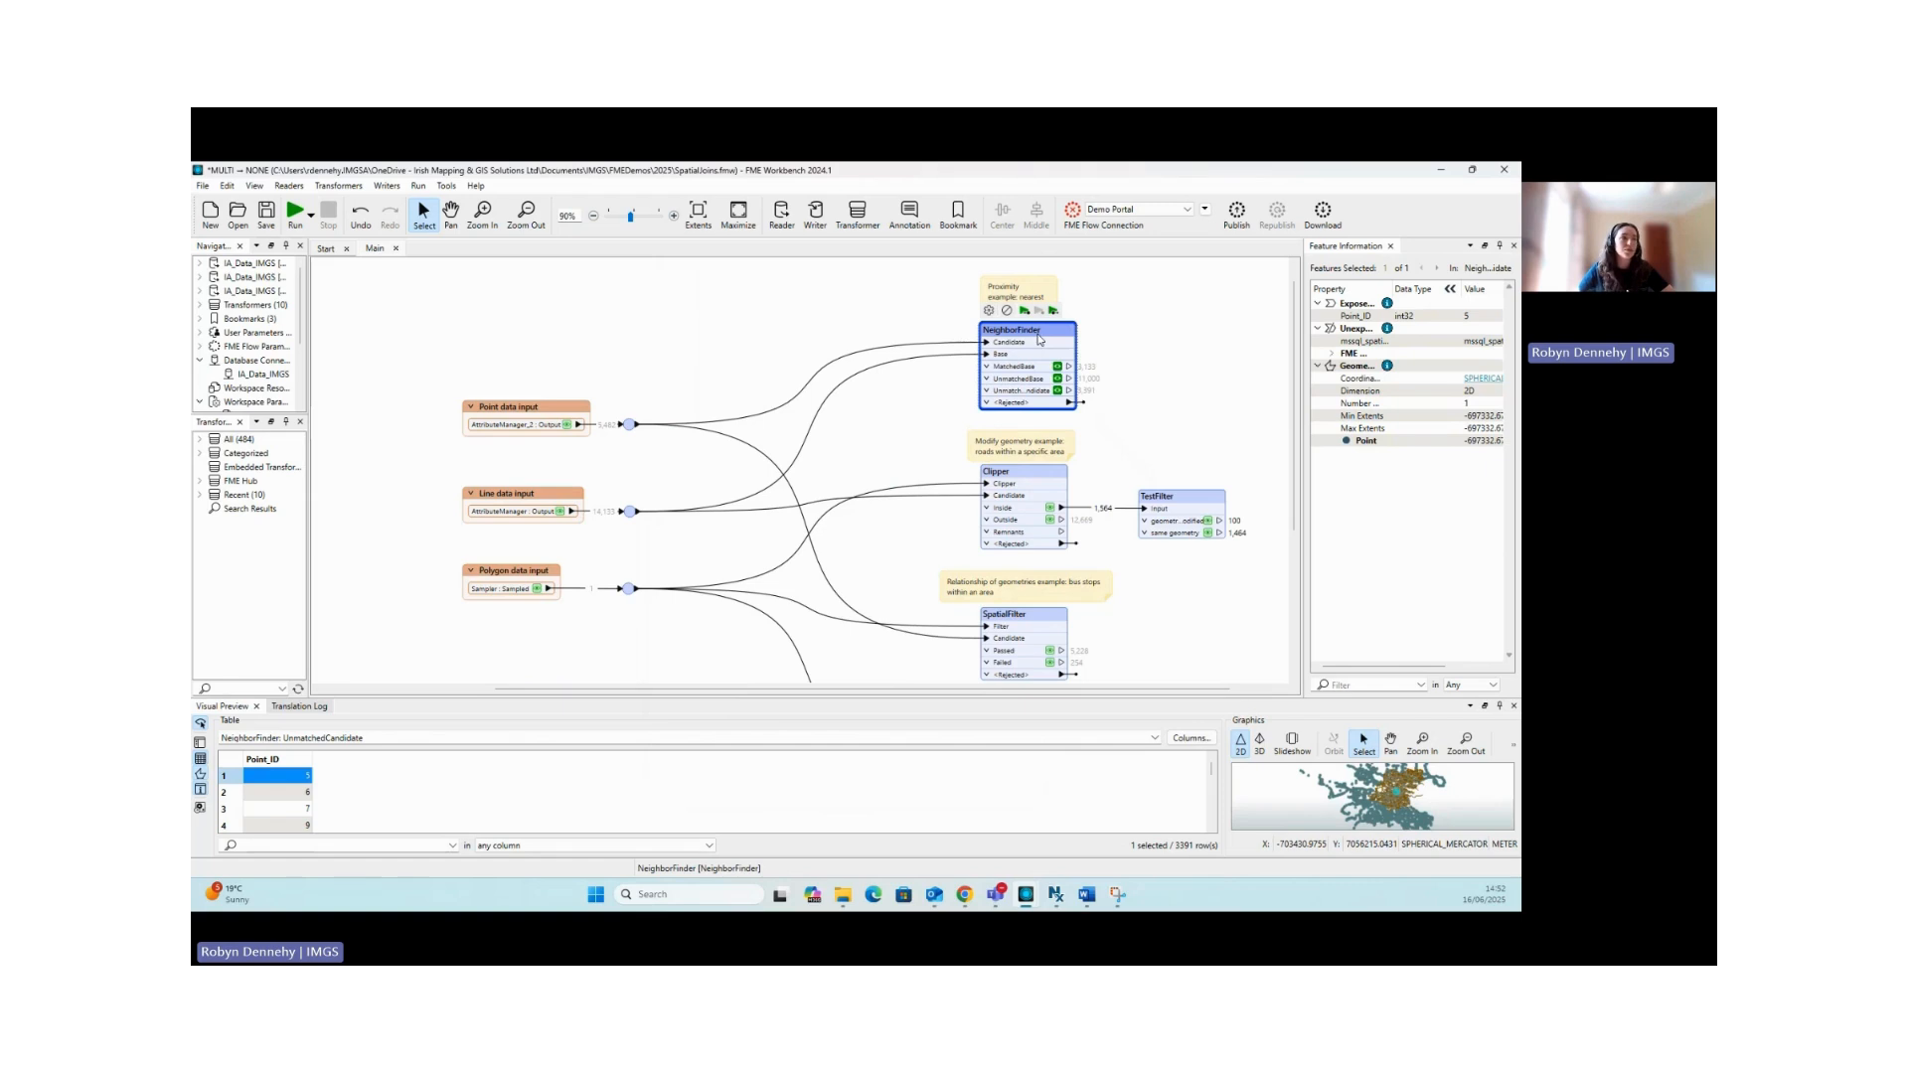
# Inspect the NeighborFinder's MatchedBase output features and enlarge the data preview to show more table rows
pyautogui.moveTo(1009, 333)
pyautogui.click(1235, 321)
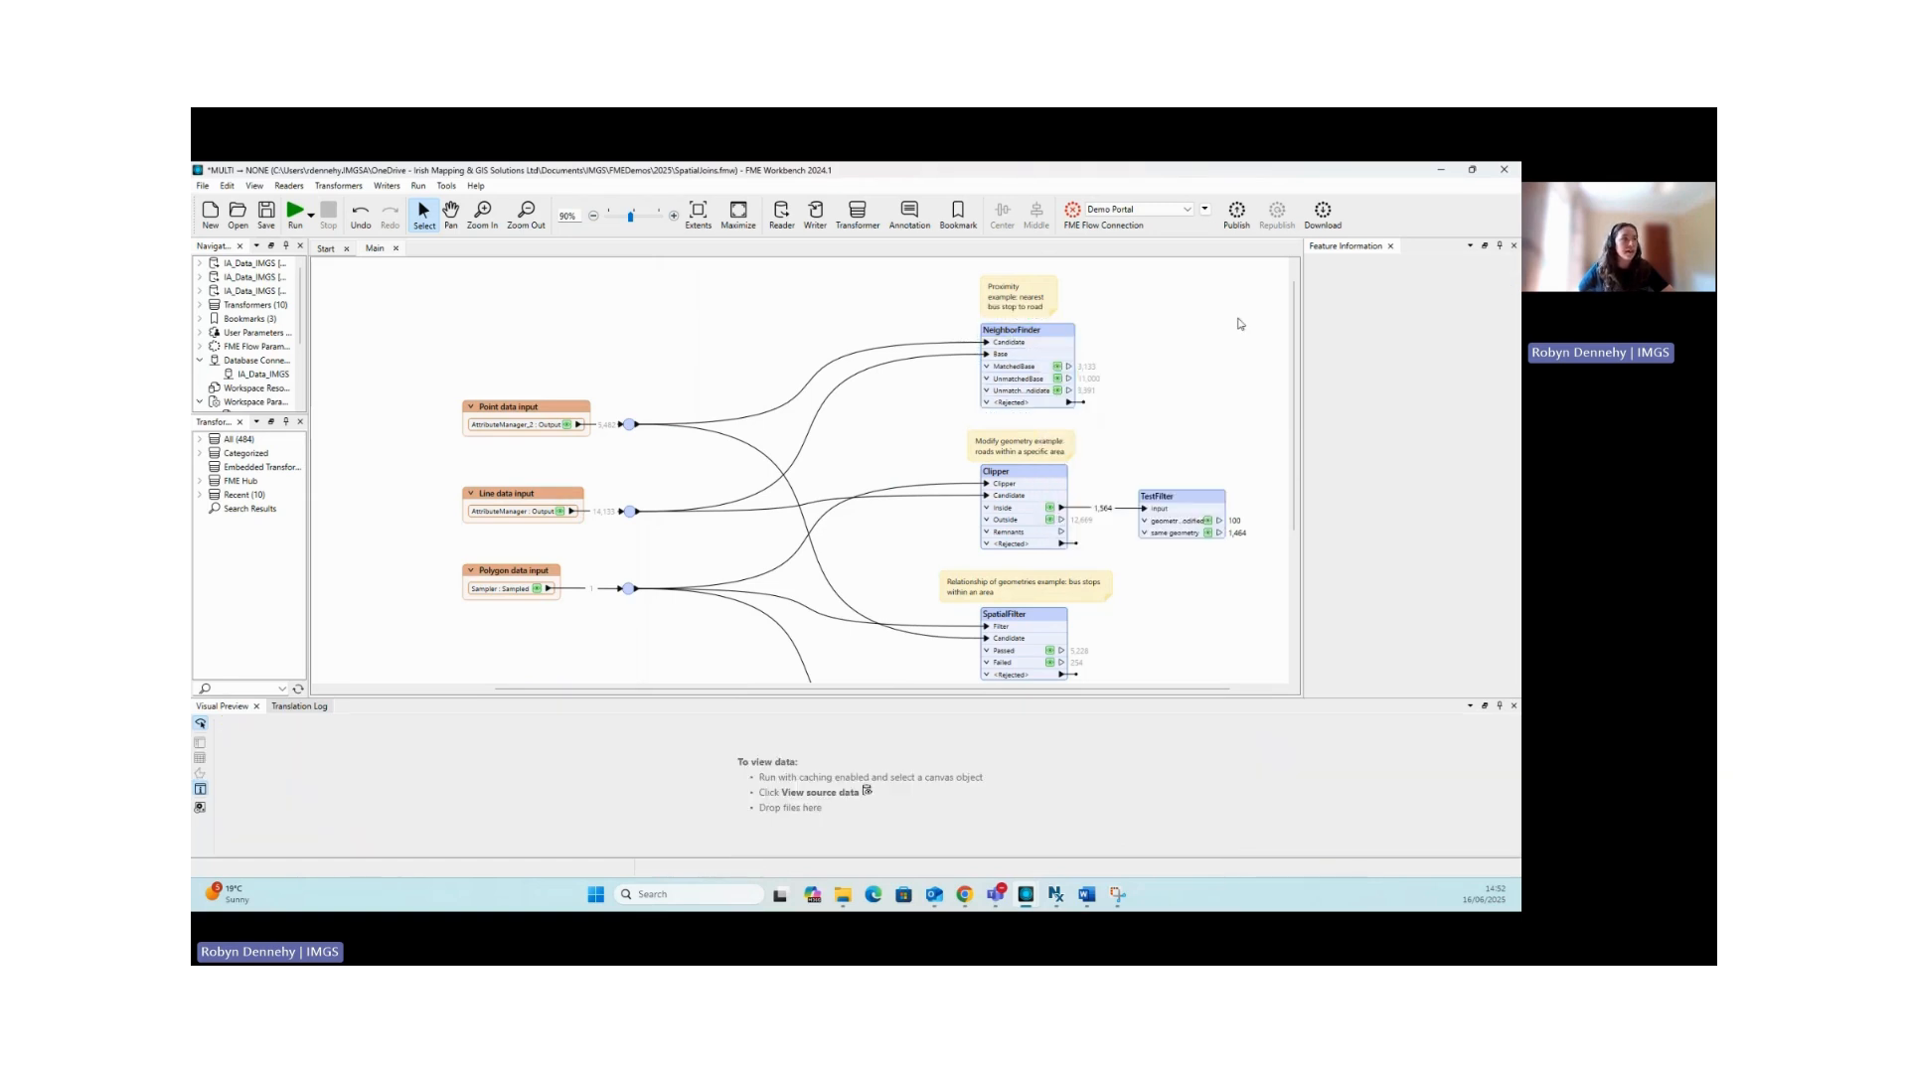
pyautogui.click(1059, 372)
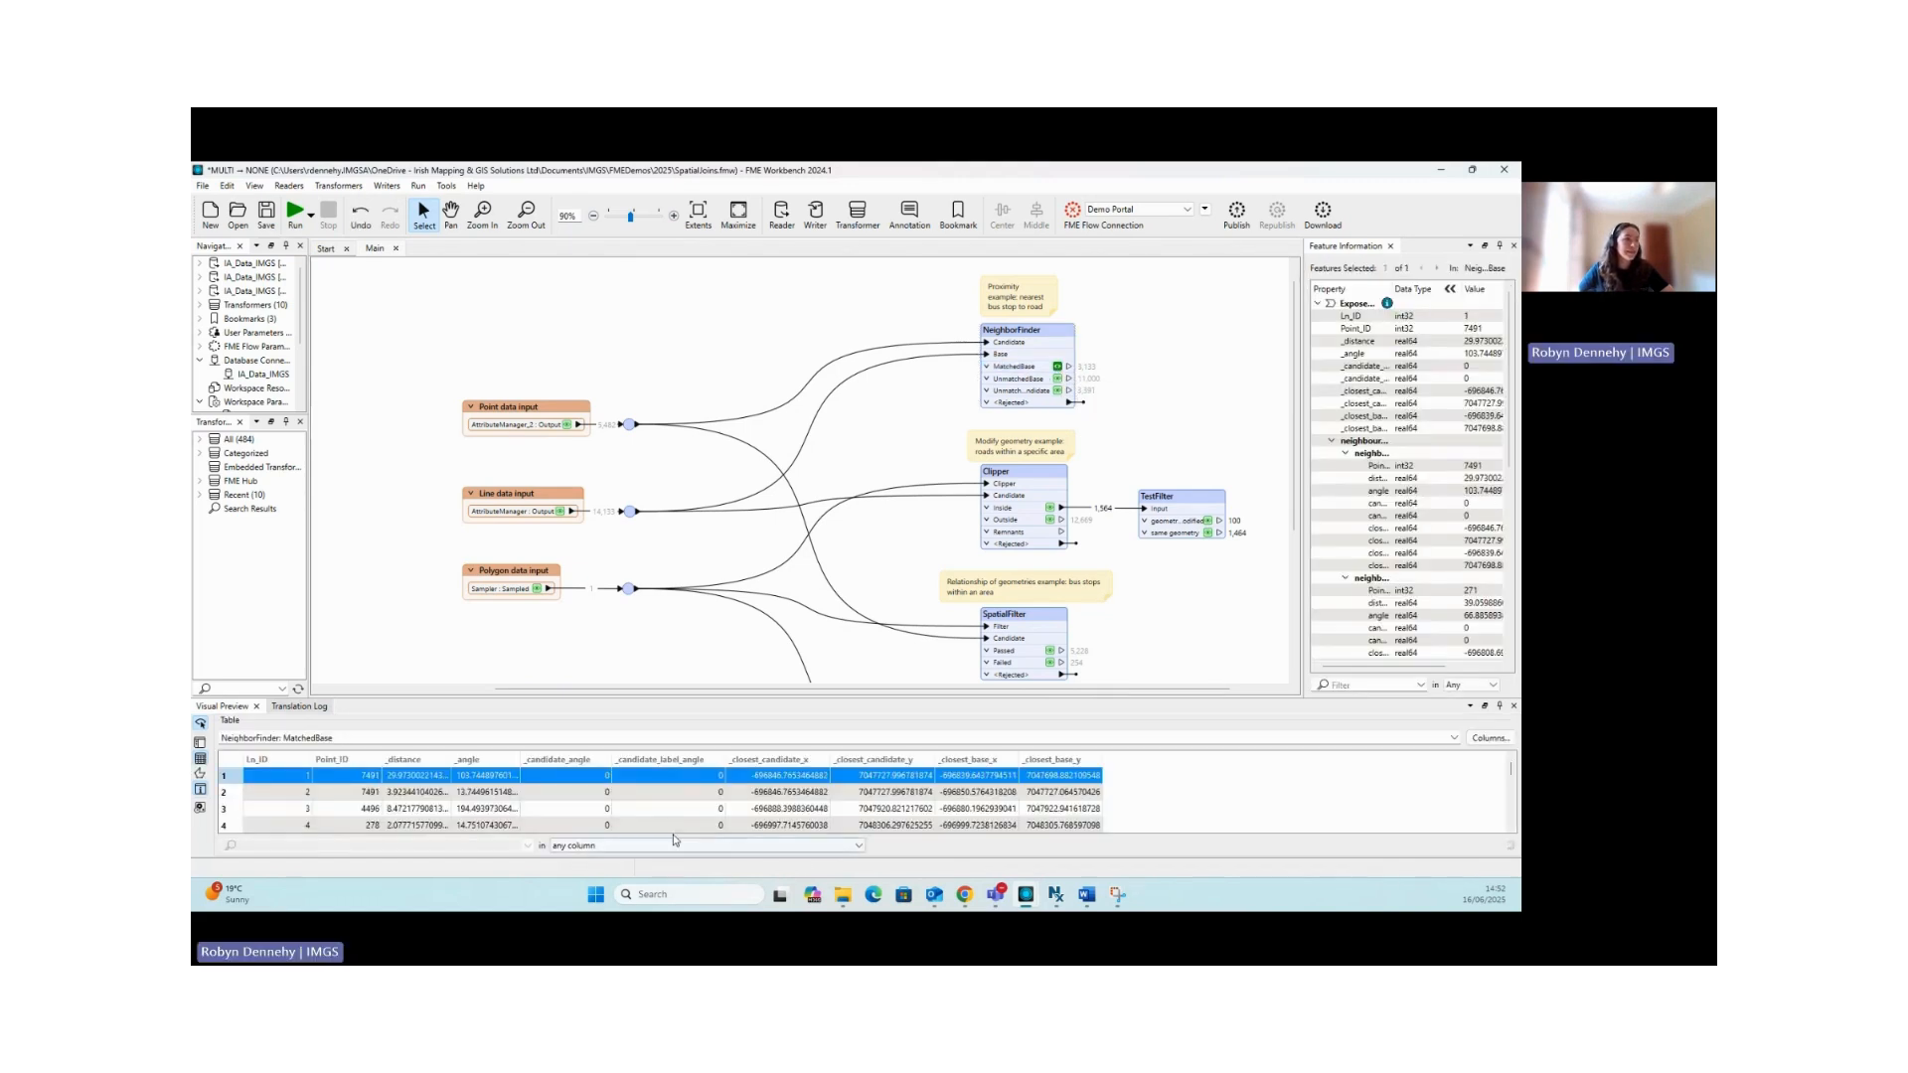
pyautogui.moveTo(668, 698); pyautogui.dragTo(596, 602)
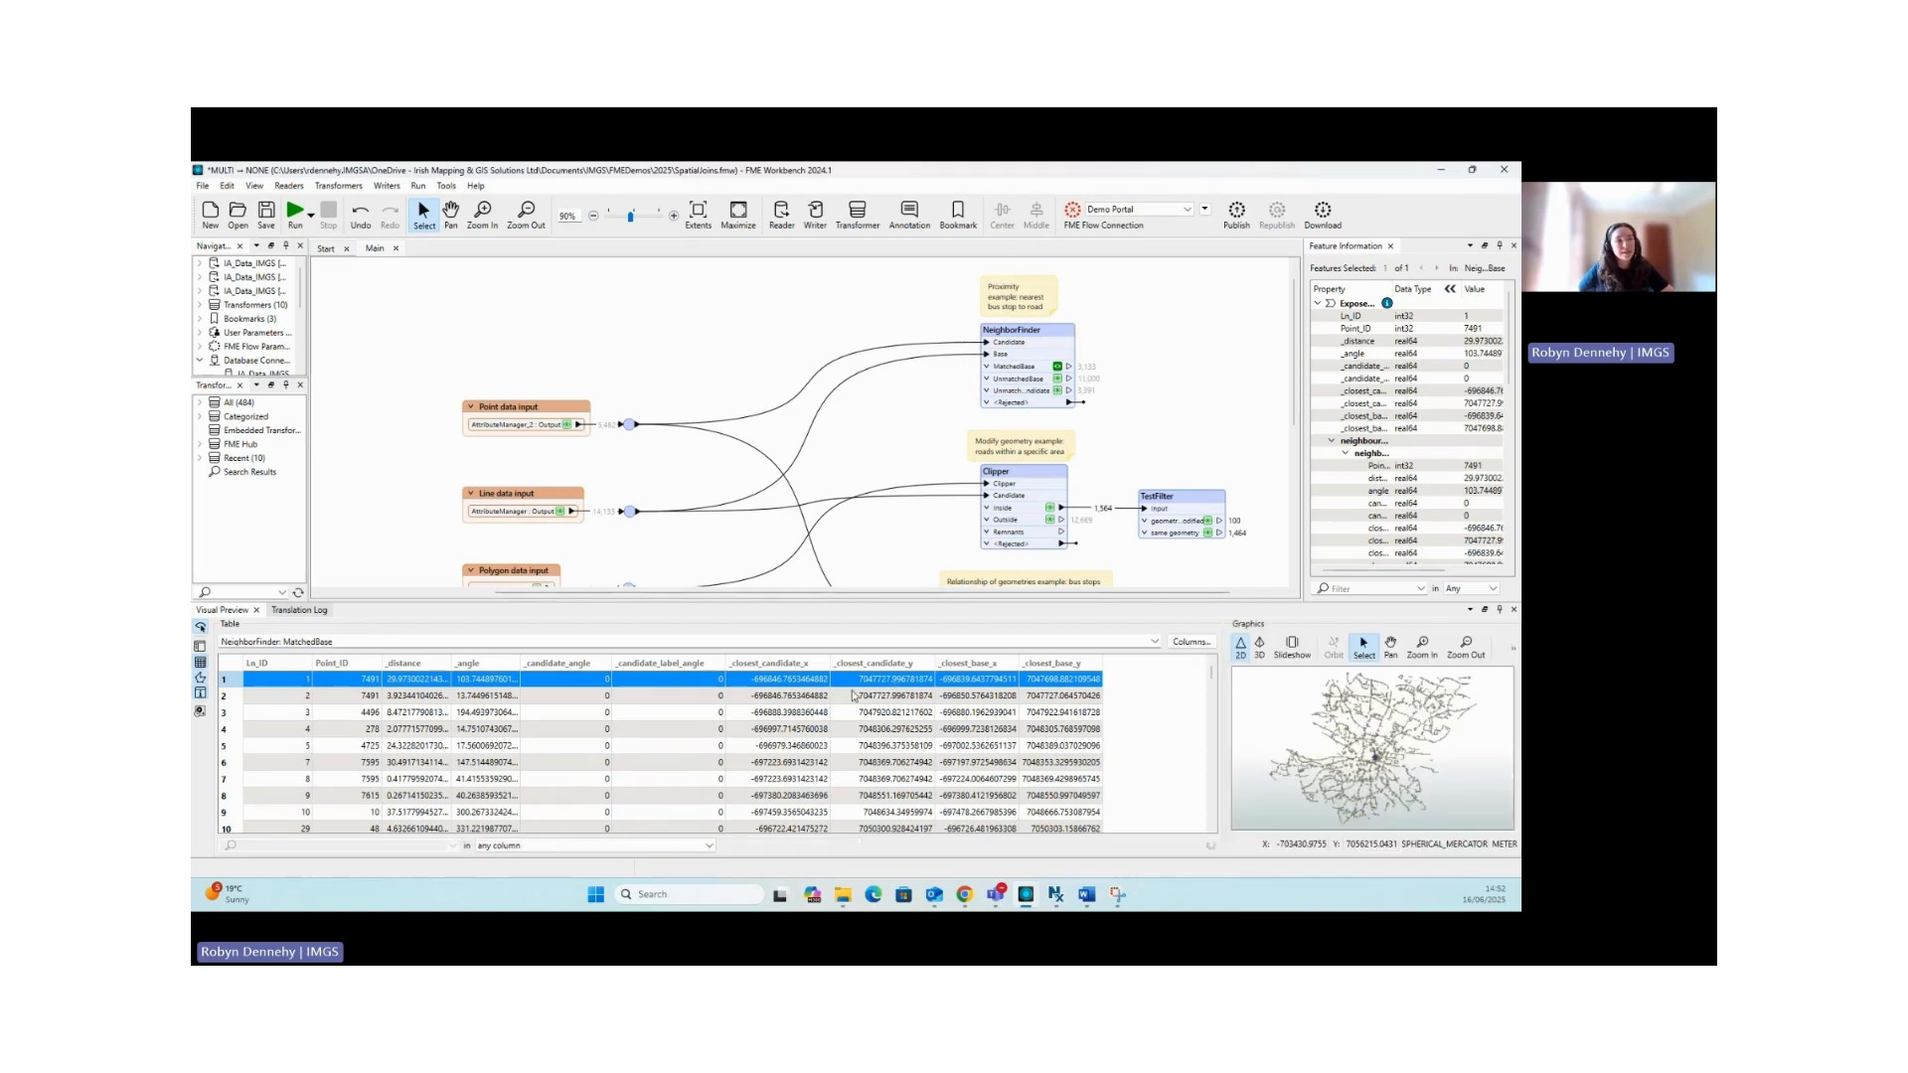
# Close the data preview, then review the Clipper's parameters, including the options for candidates on the clipper boundary, and leave without changes
pyautogui.scroll(-2, 949, 396)
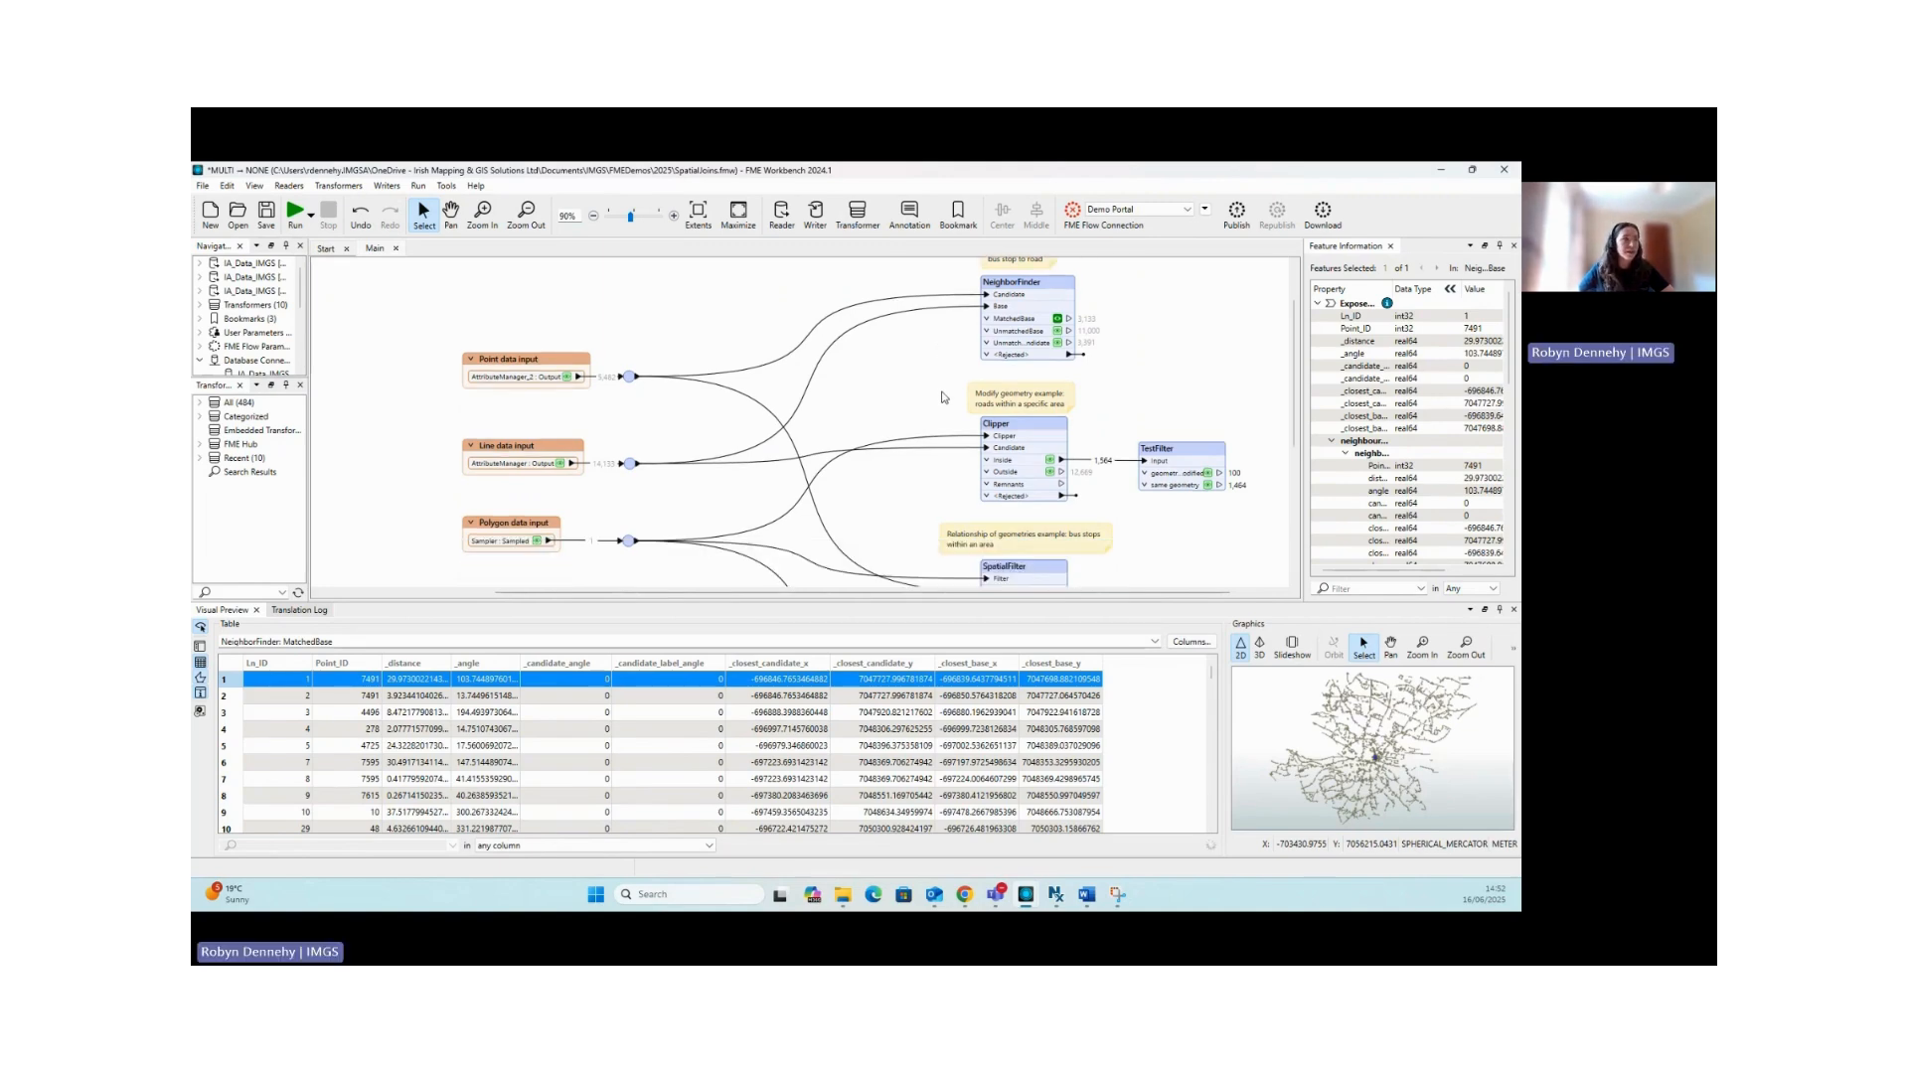
pyautogui.click(1513, 611)
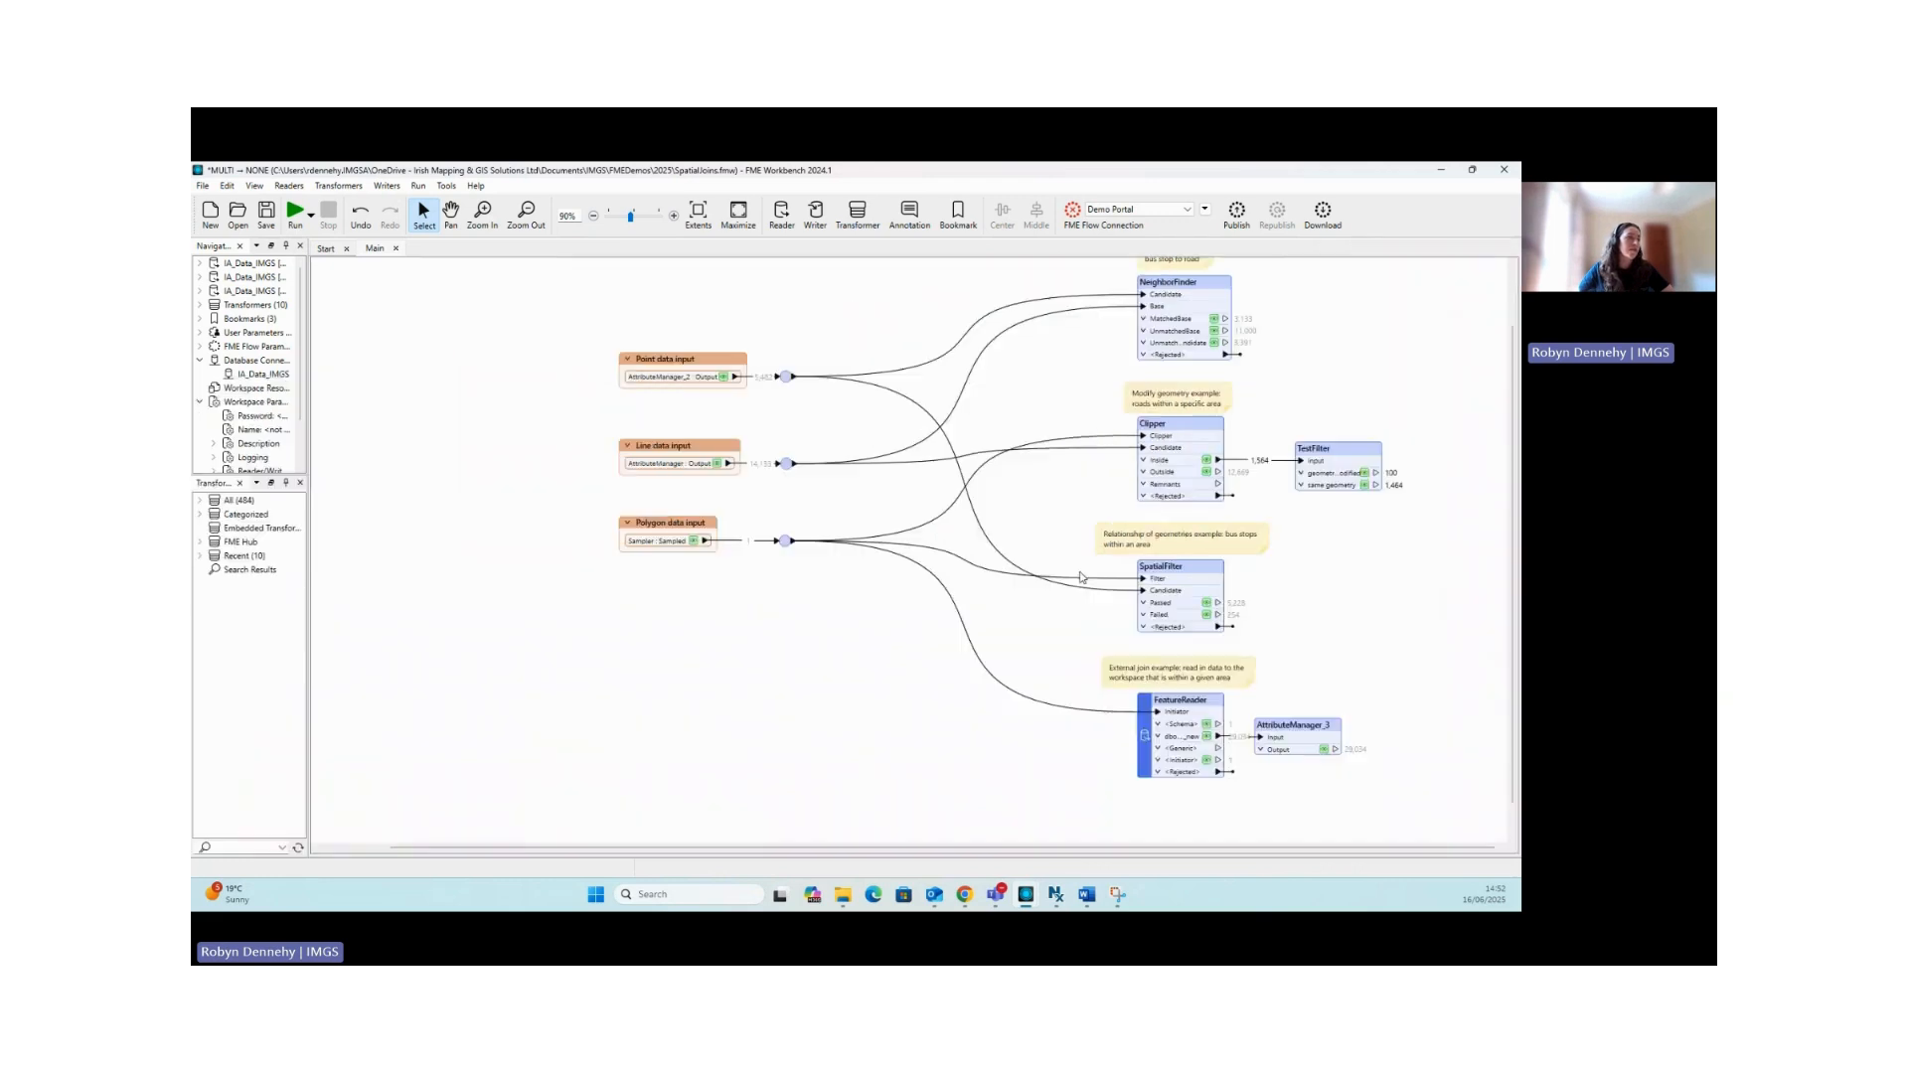
pyautogui.scroll(-1, 1294, 516)
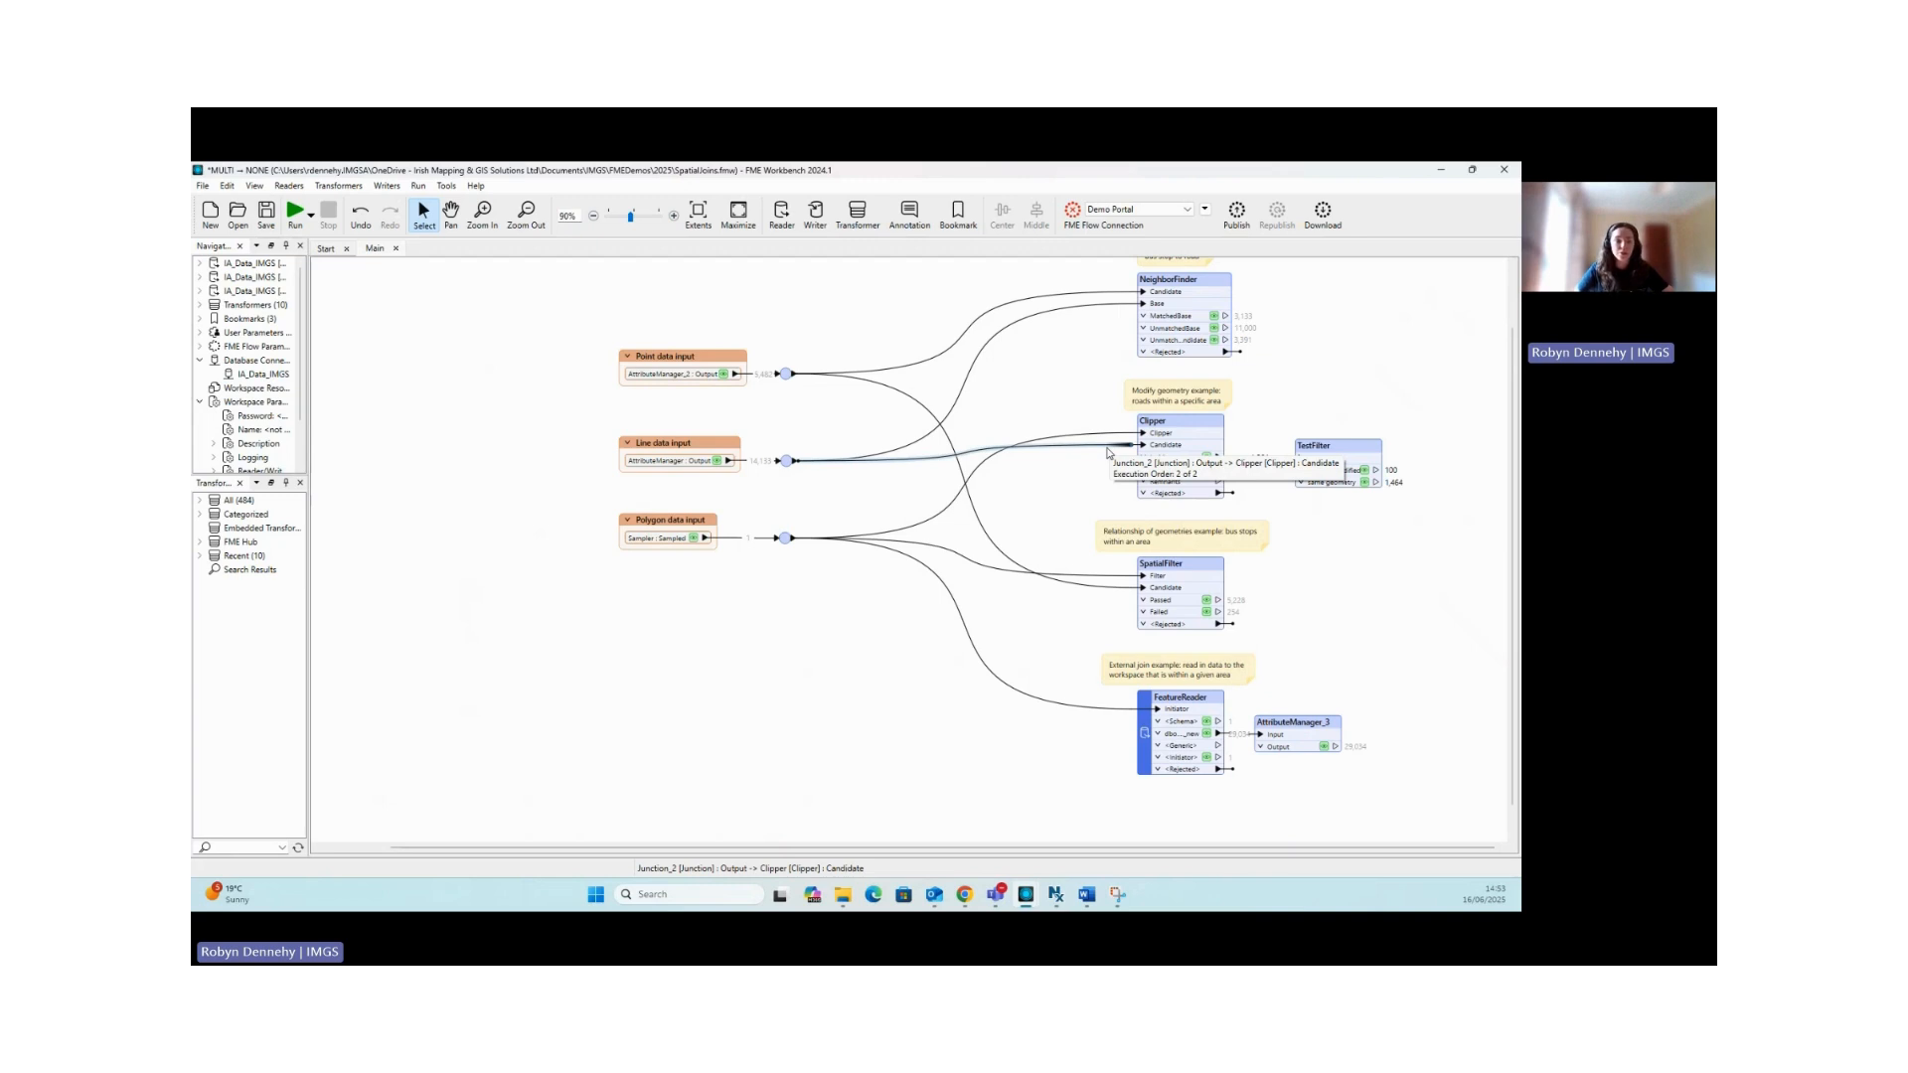
pyautogui.doubleClick(1168, 421)
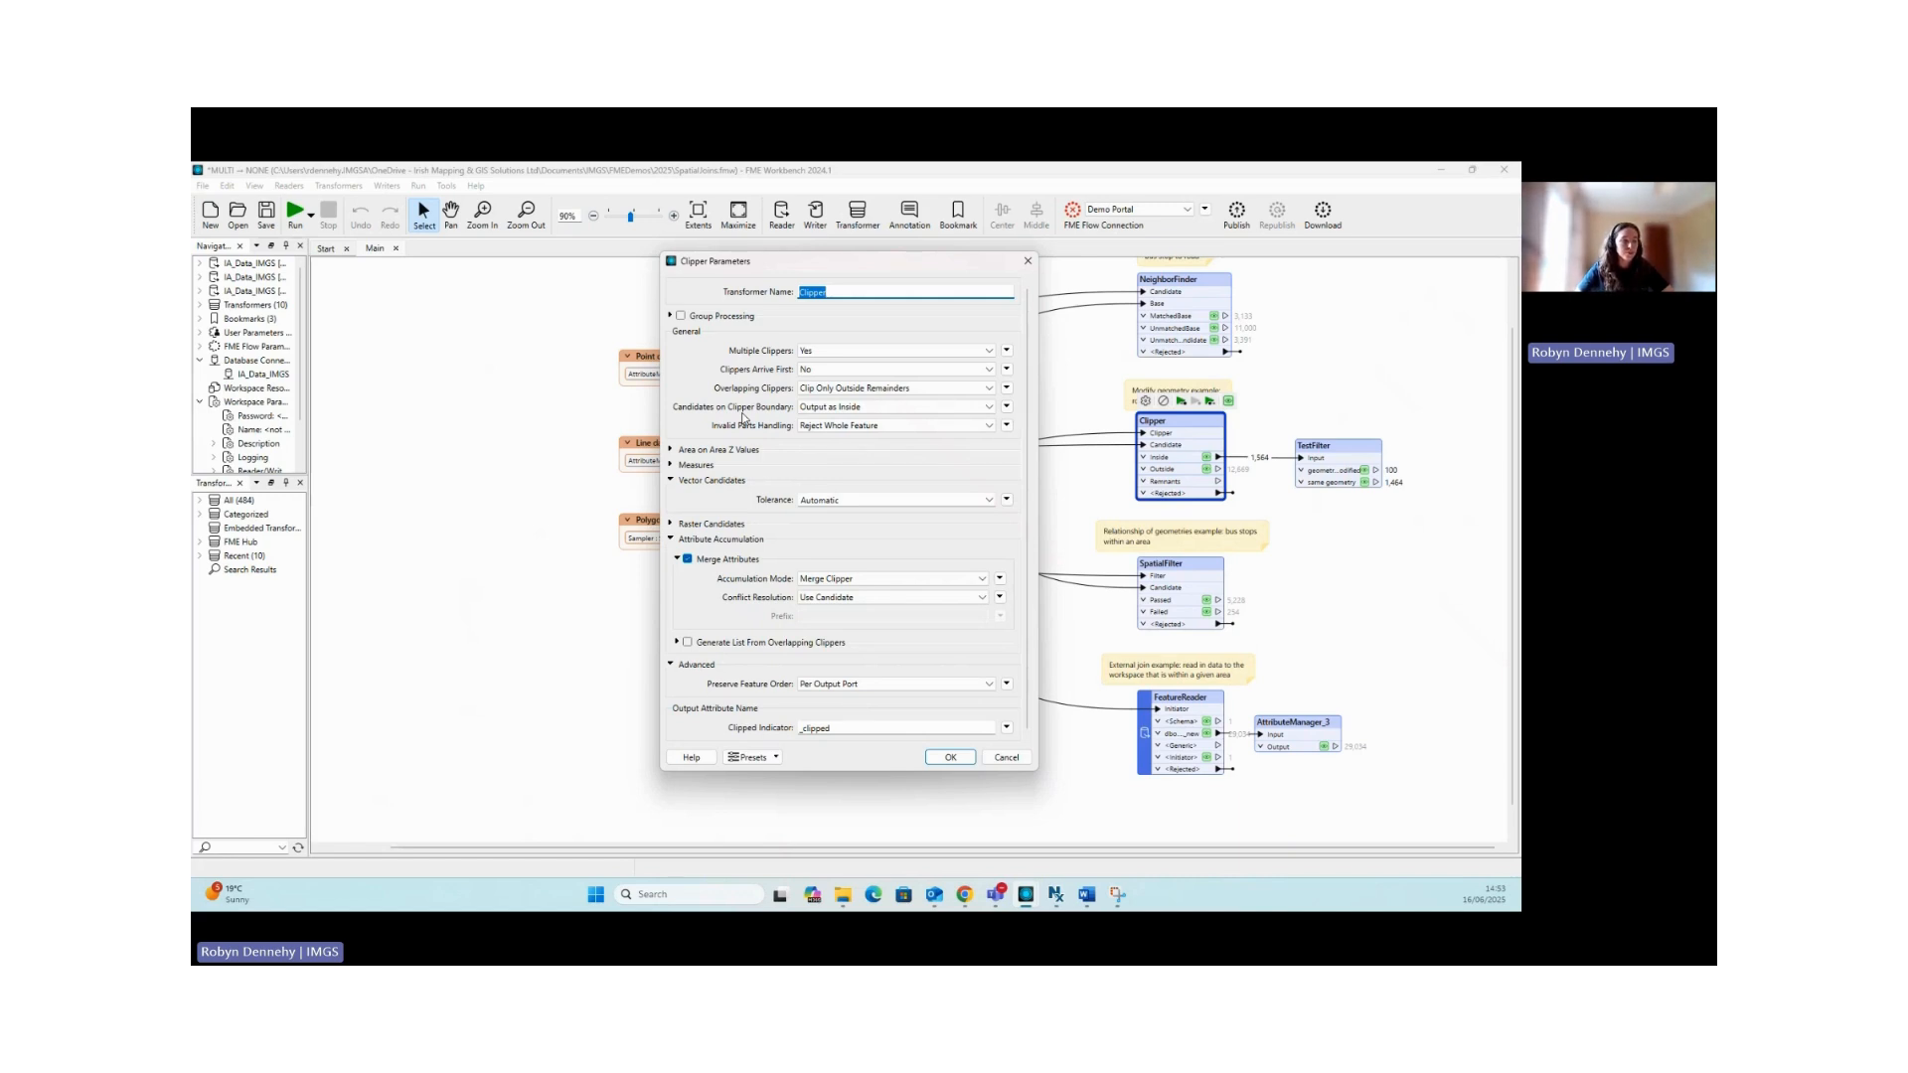
pyautogui.click(820, 410)
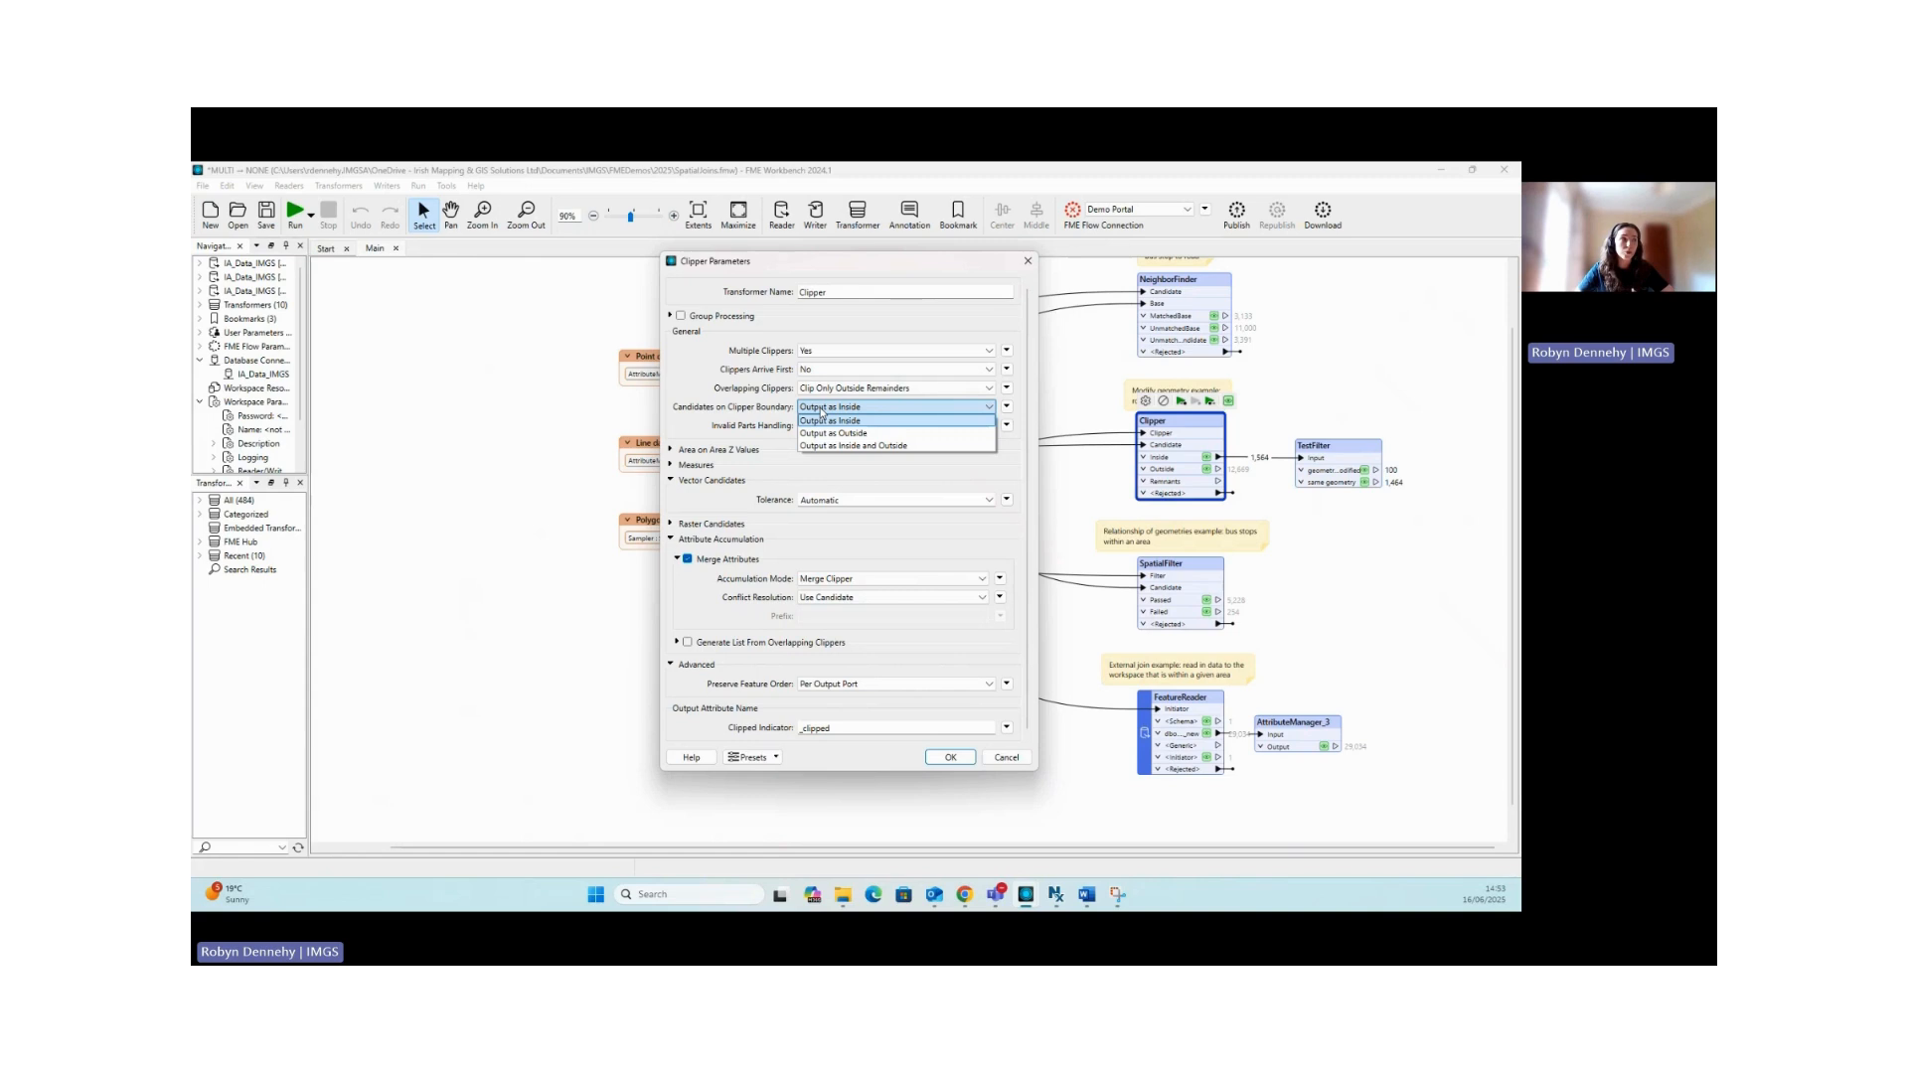
pyautogui.click(820, 416)
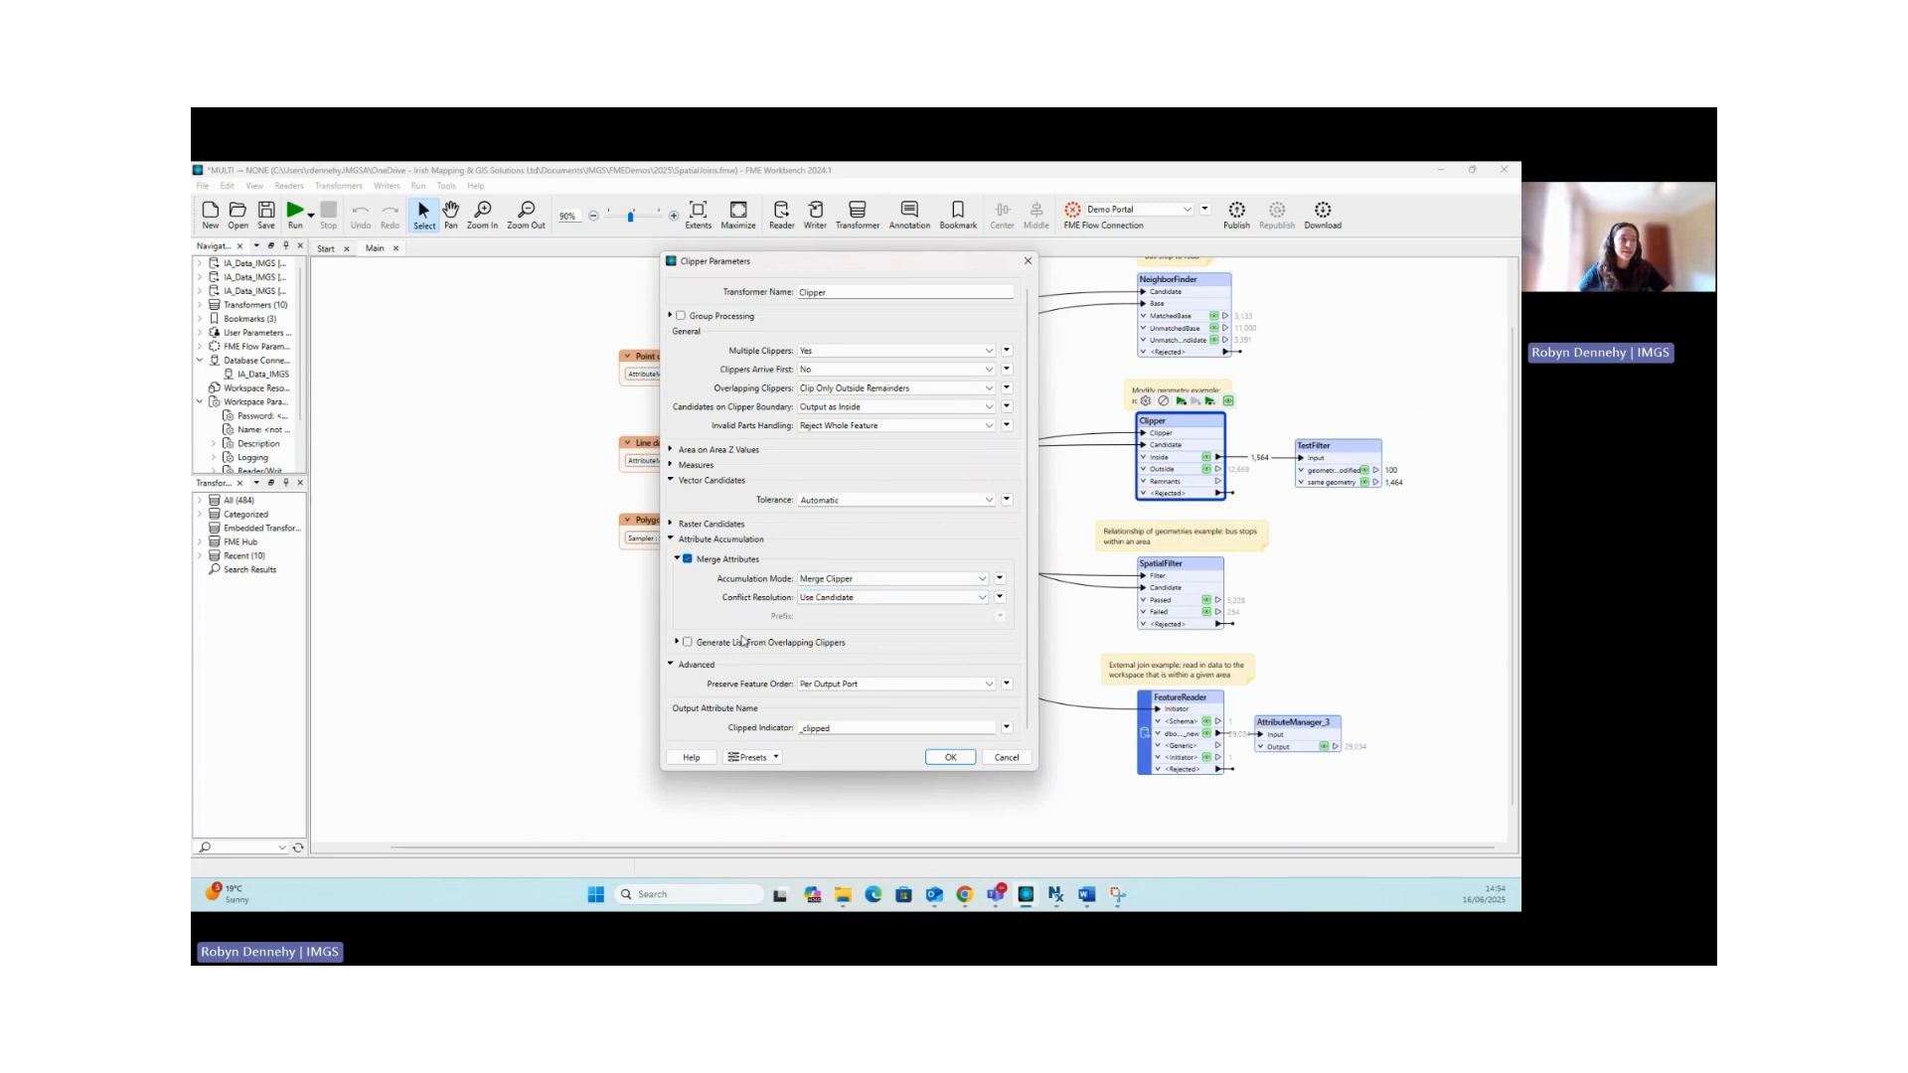
pyautogui.click(1006, 757)
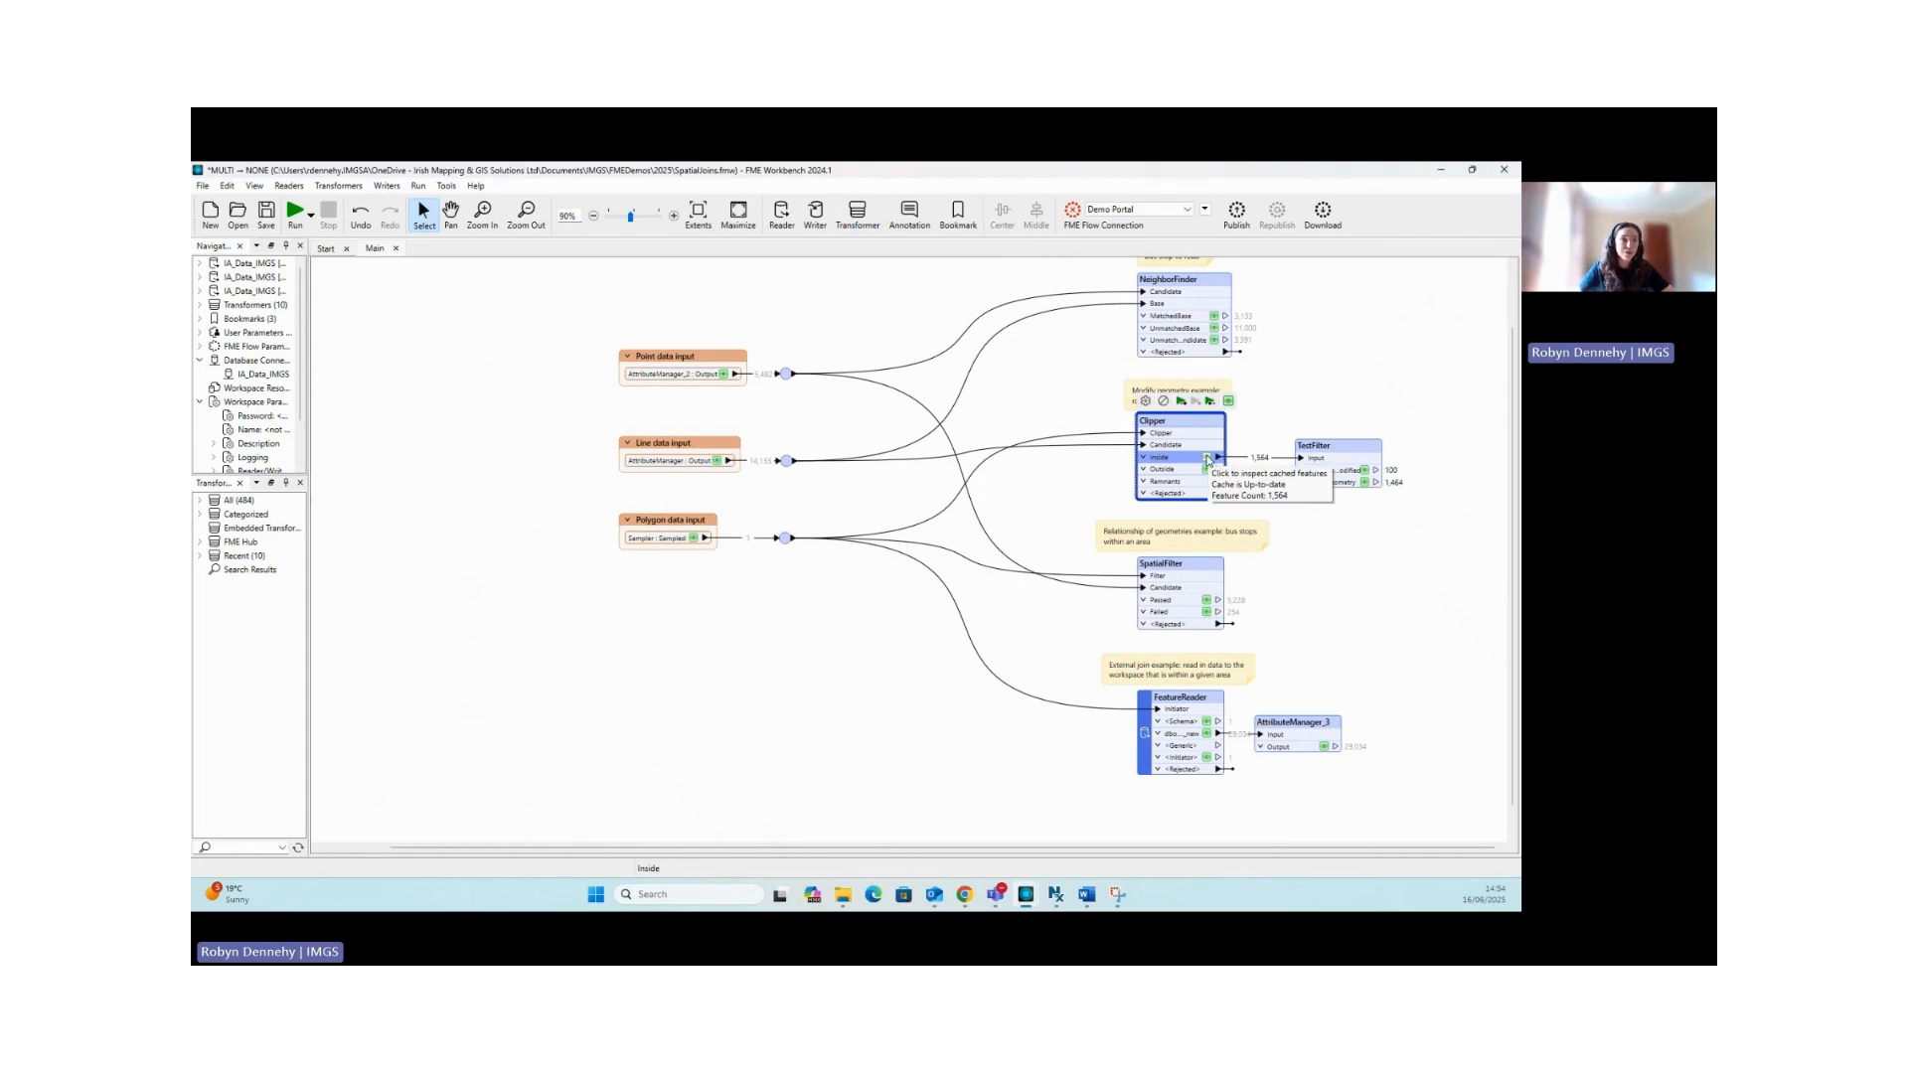
# Inspect the Clipper's Inside output, examining the clipped attribute in the table and the full extent of the roads in the map graphics
pyautogui.click(1208, 459)
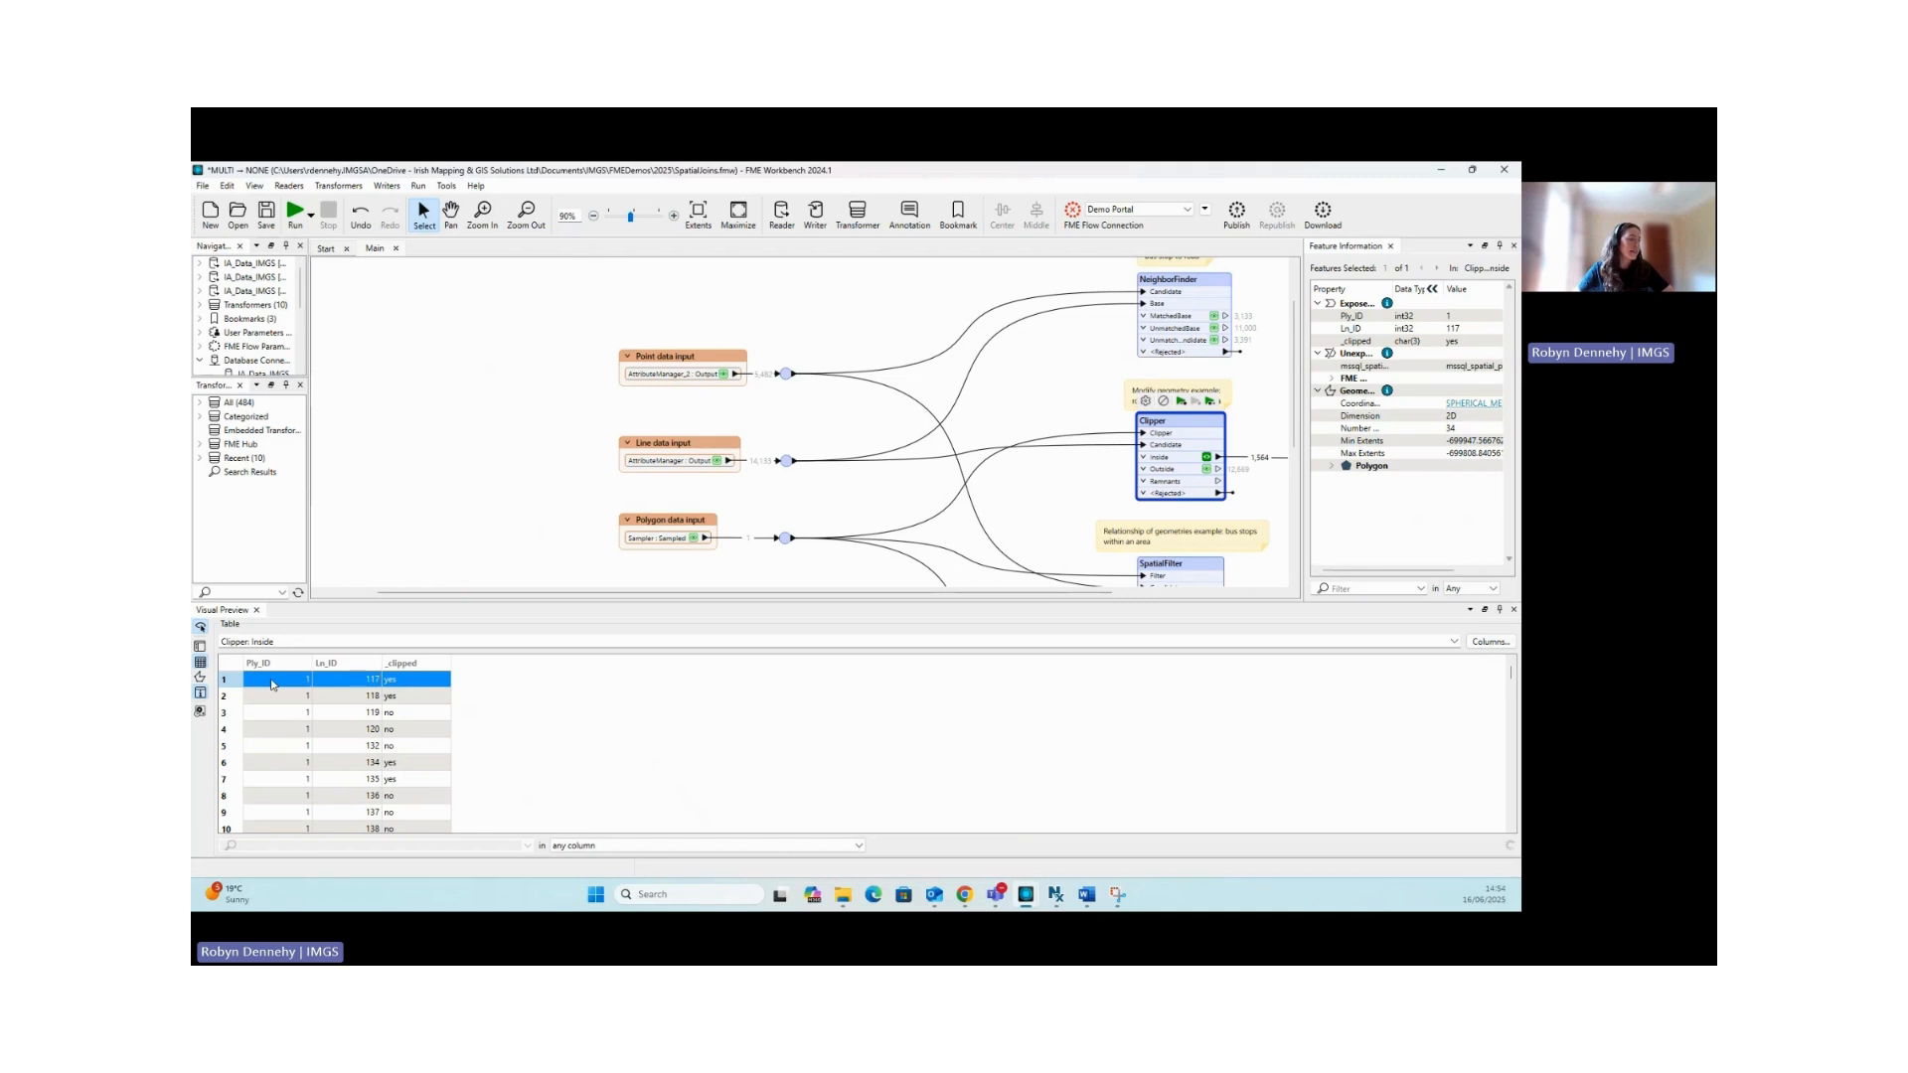
pyautogui.scroll(-2, 276, 690)
pyautogui.scroll(2, 275, 690)
pyautogui.scroll(-4, 275, 689)
pyautogui.scroll(2, 275, 689)
pyautogui.scroll(2, 275, 690)
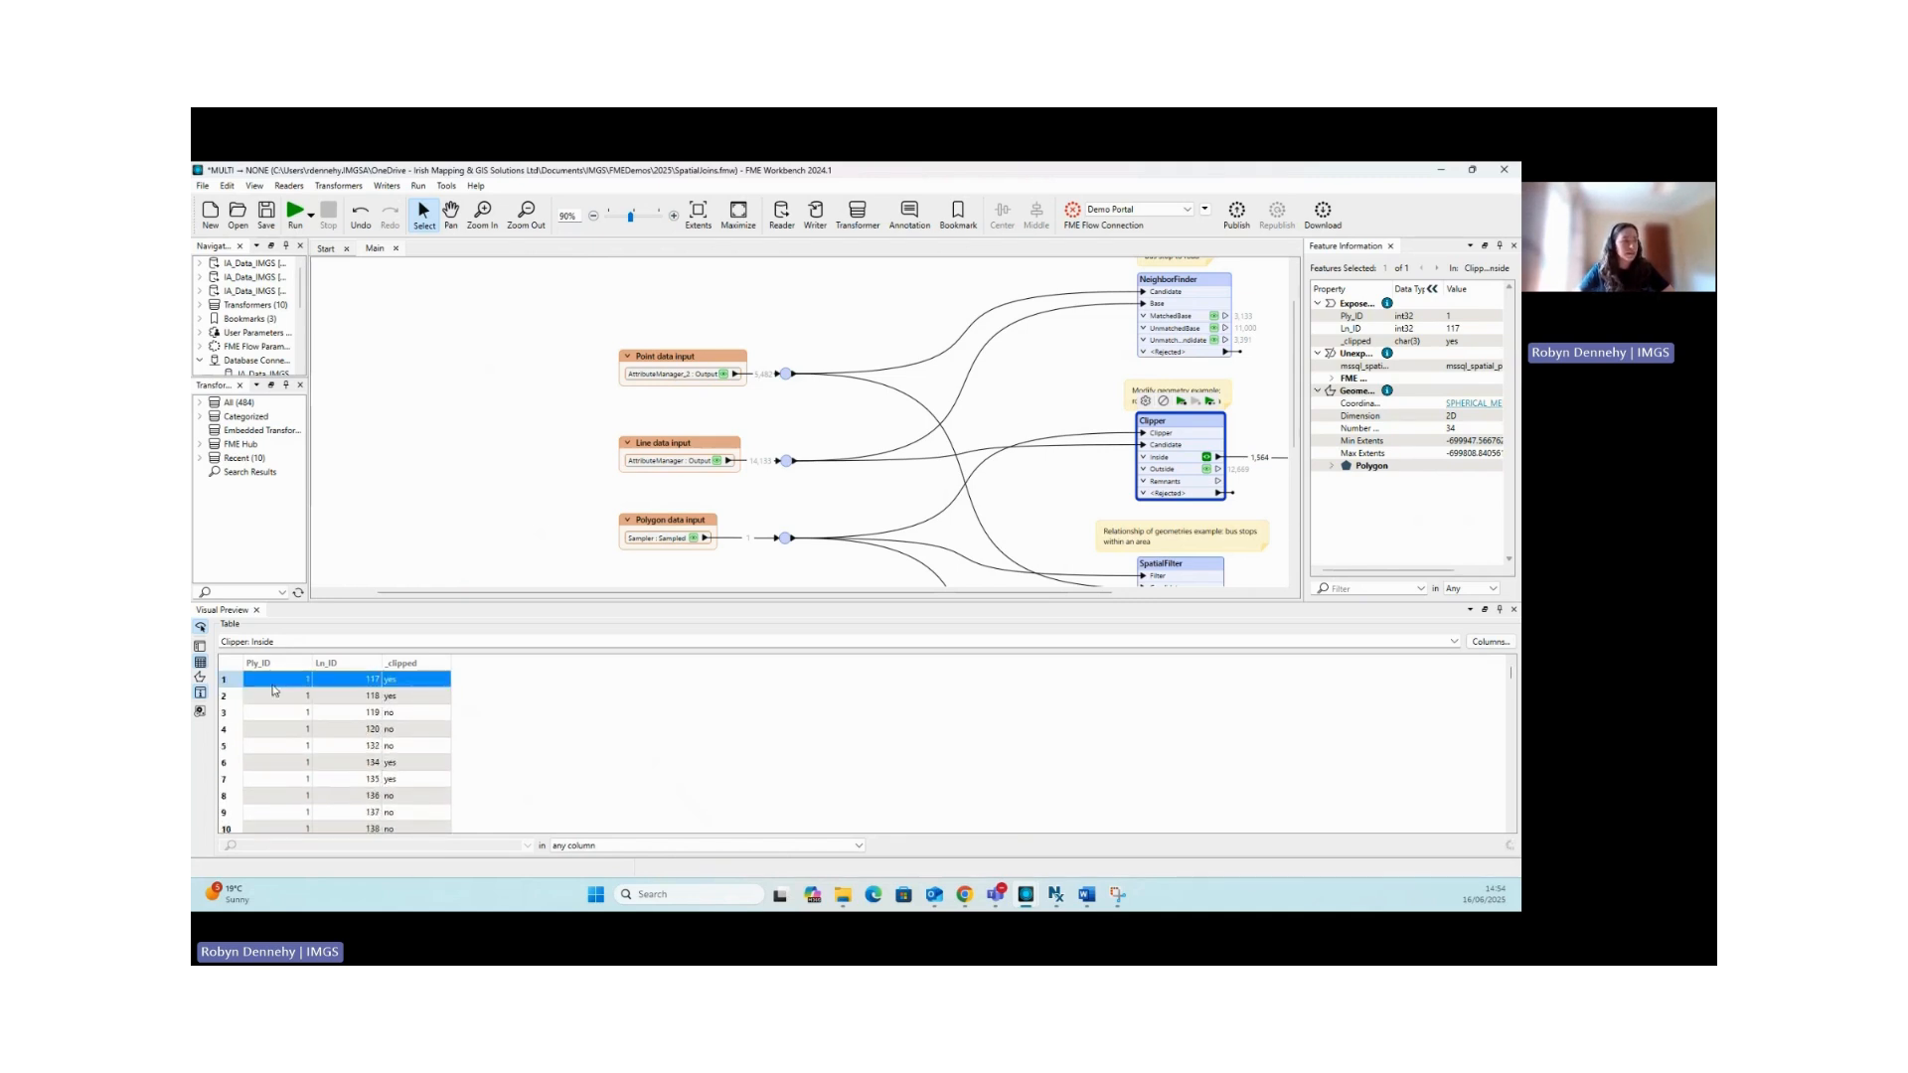
pyautogui.click(201, 678)
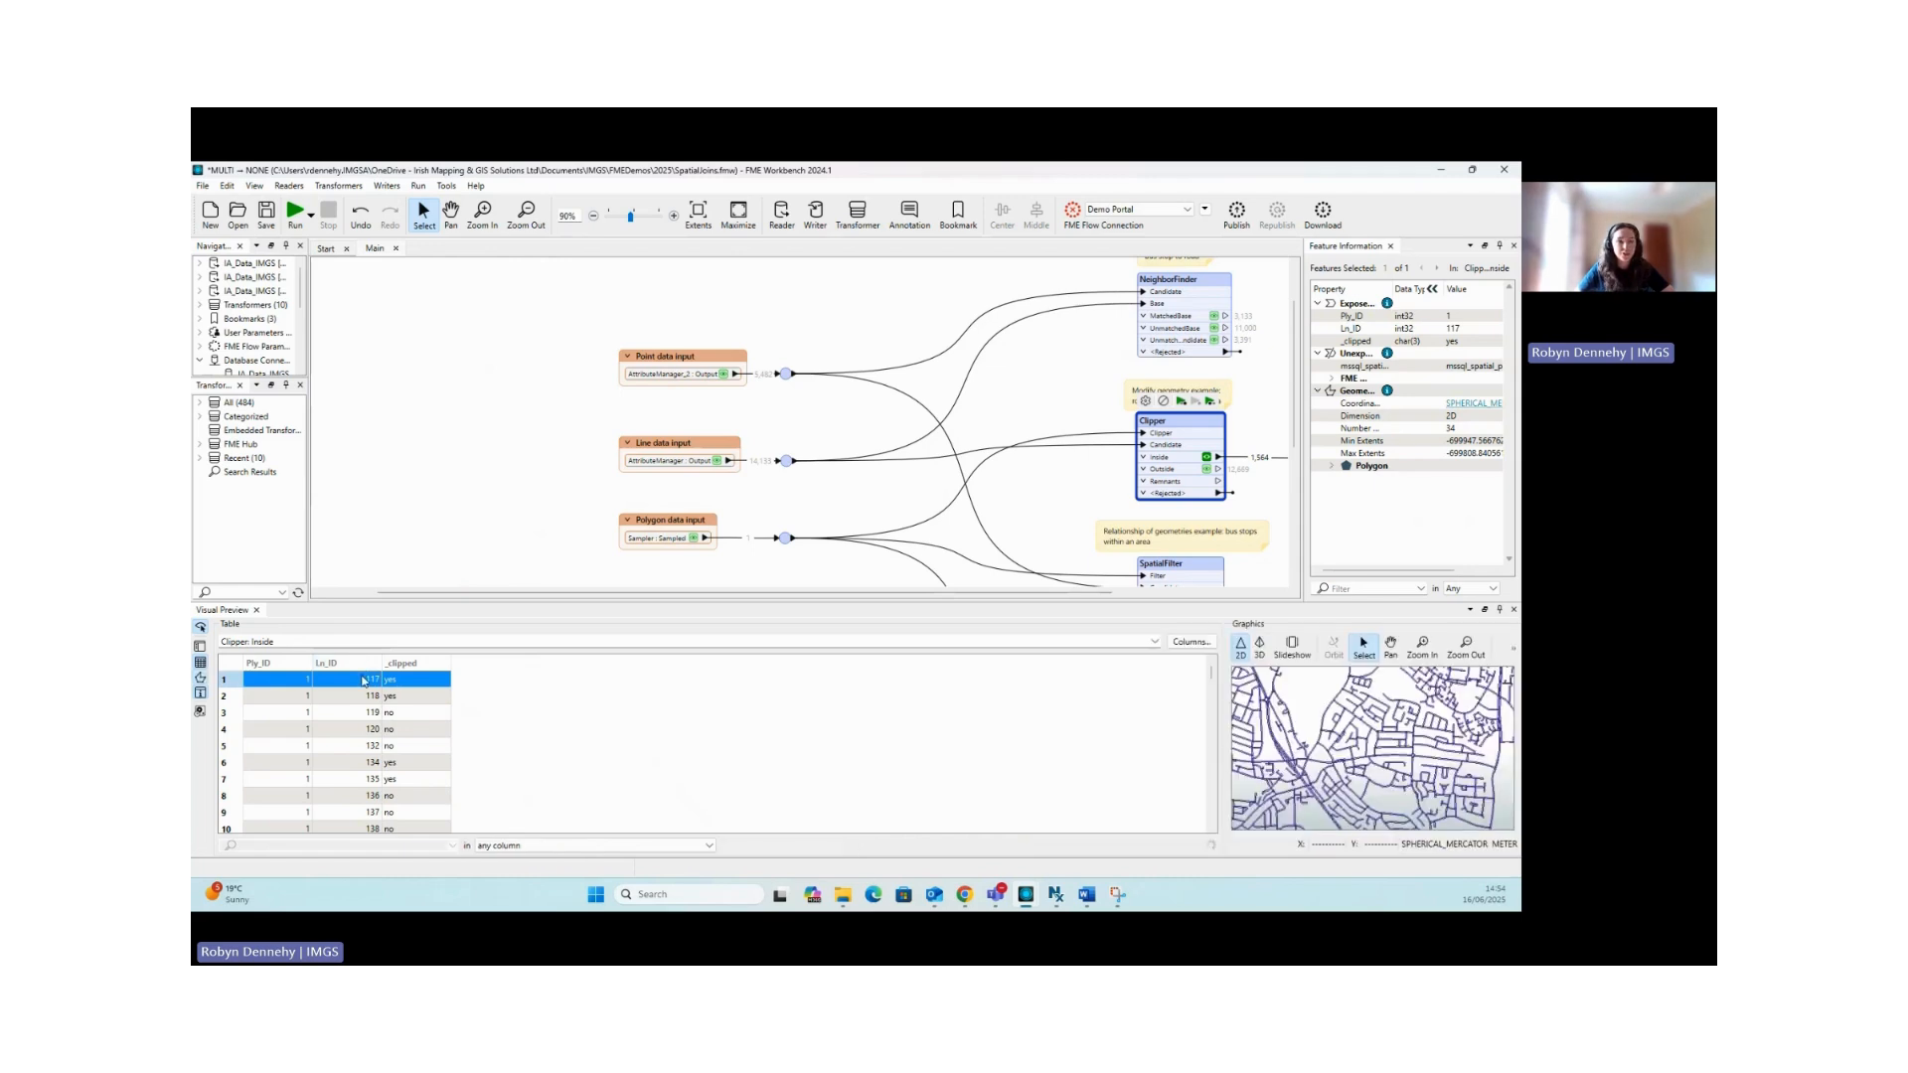
pyautogui.scroll(-3, 1399, 747)
pyautogui.scroll(-2, 1381, 747)
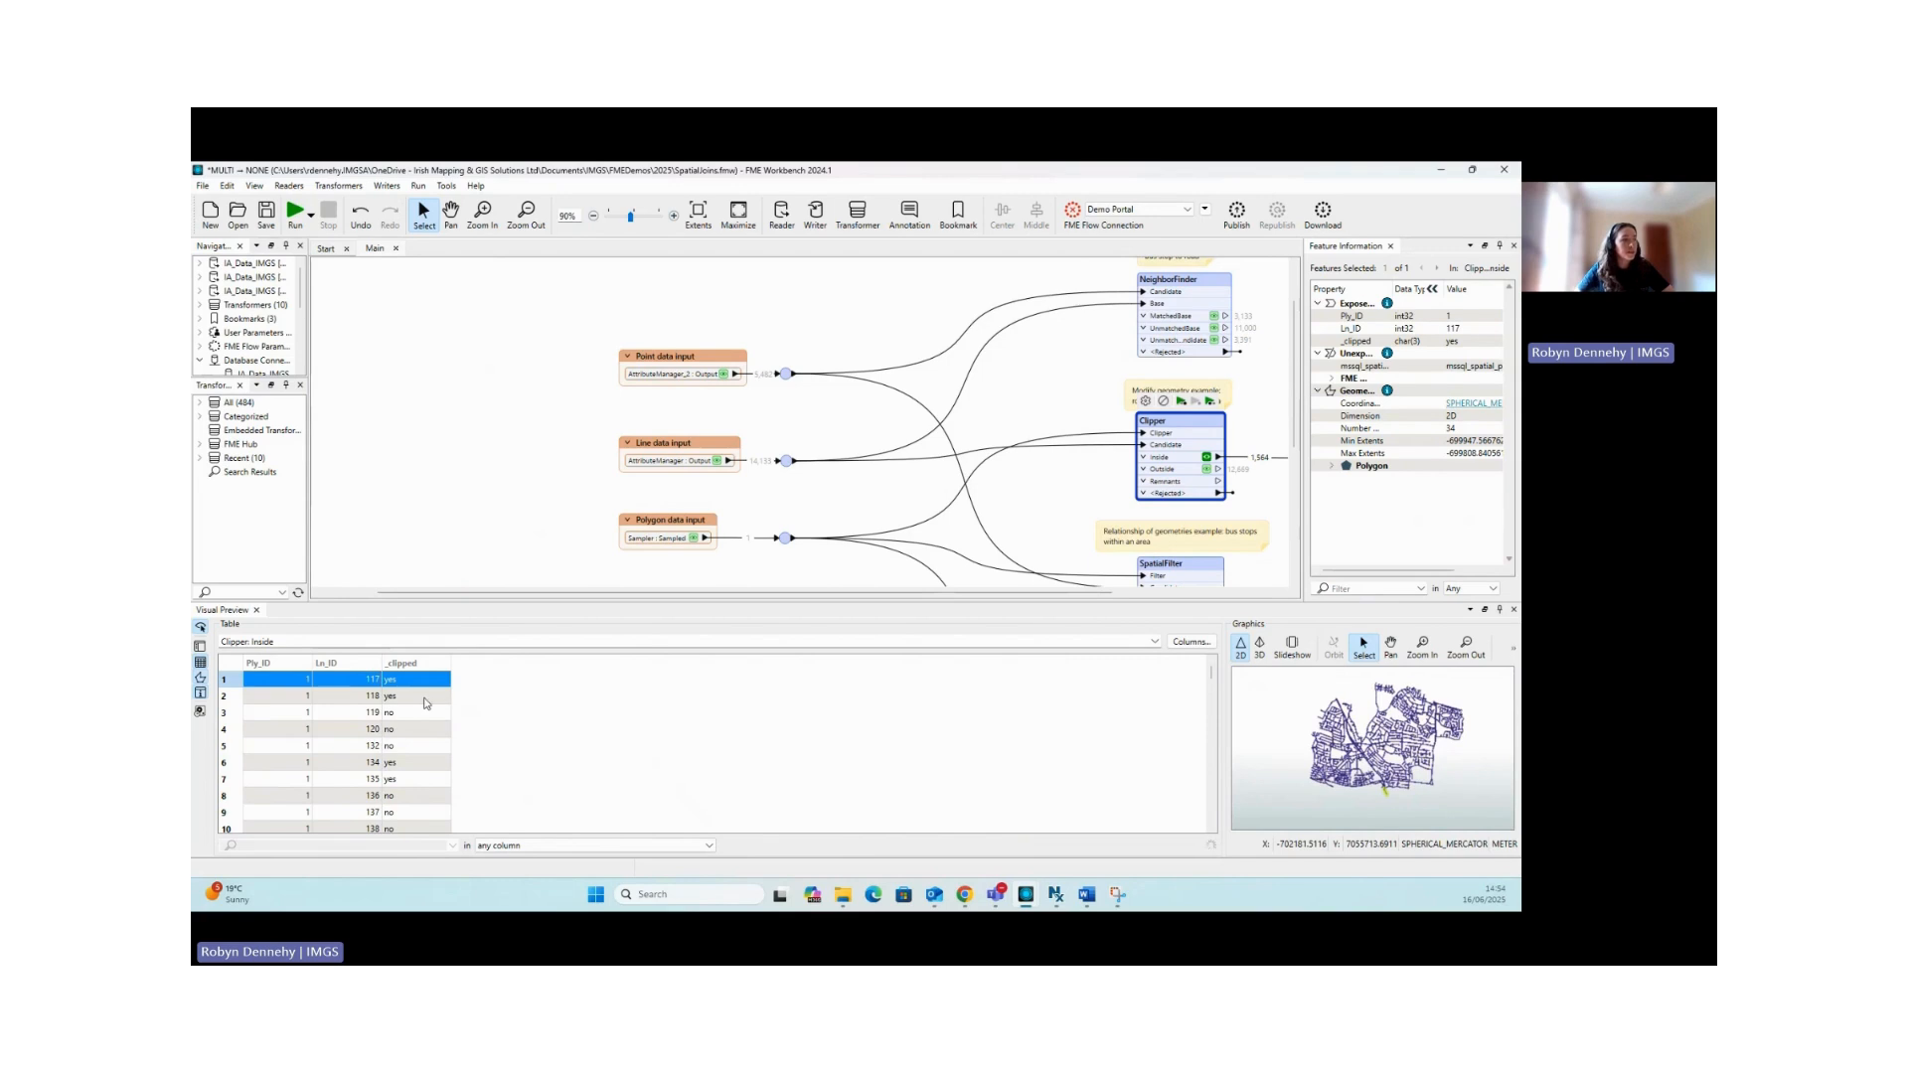
pyautogui.click(913, 166)
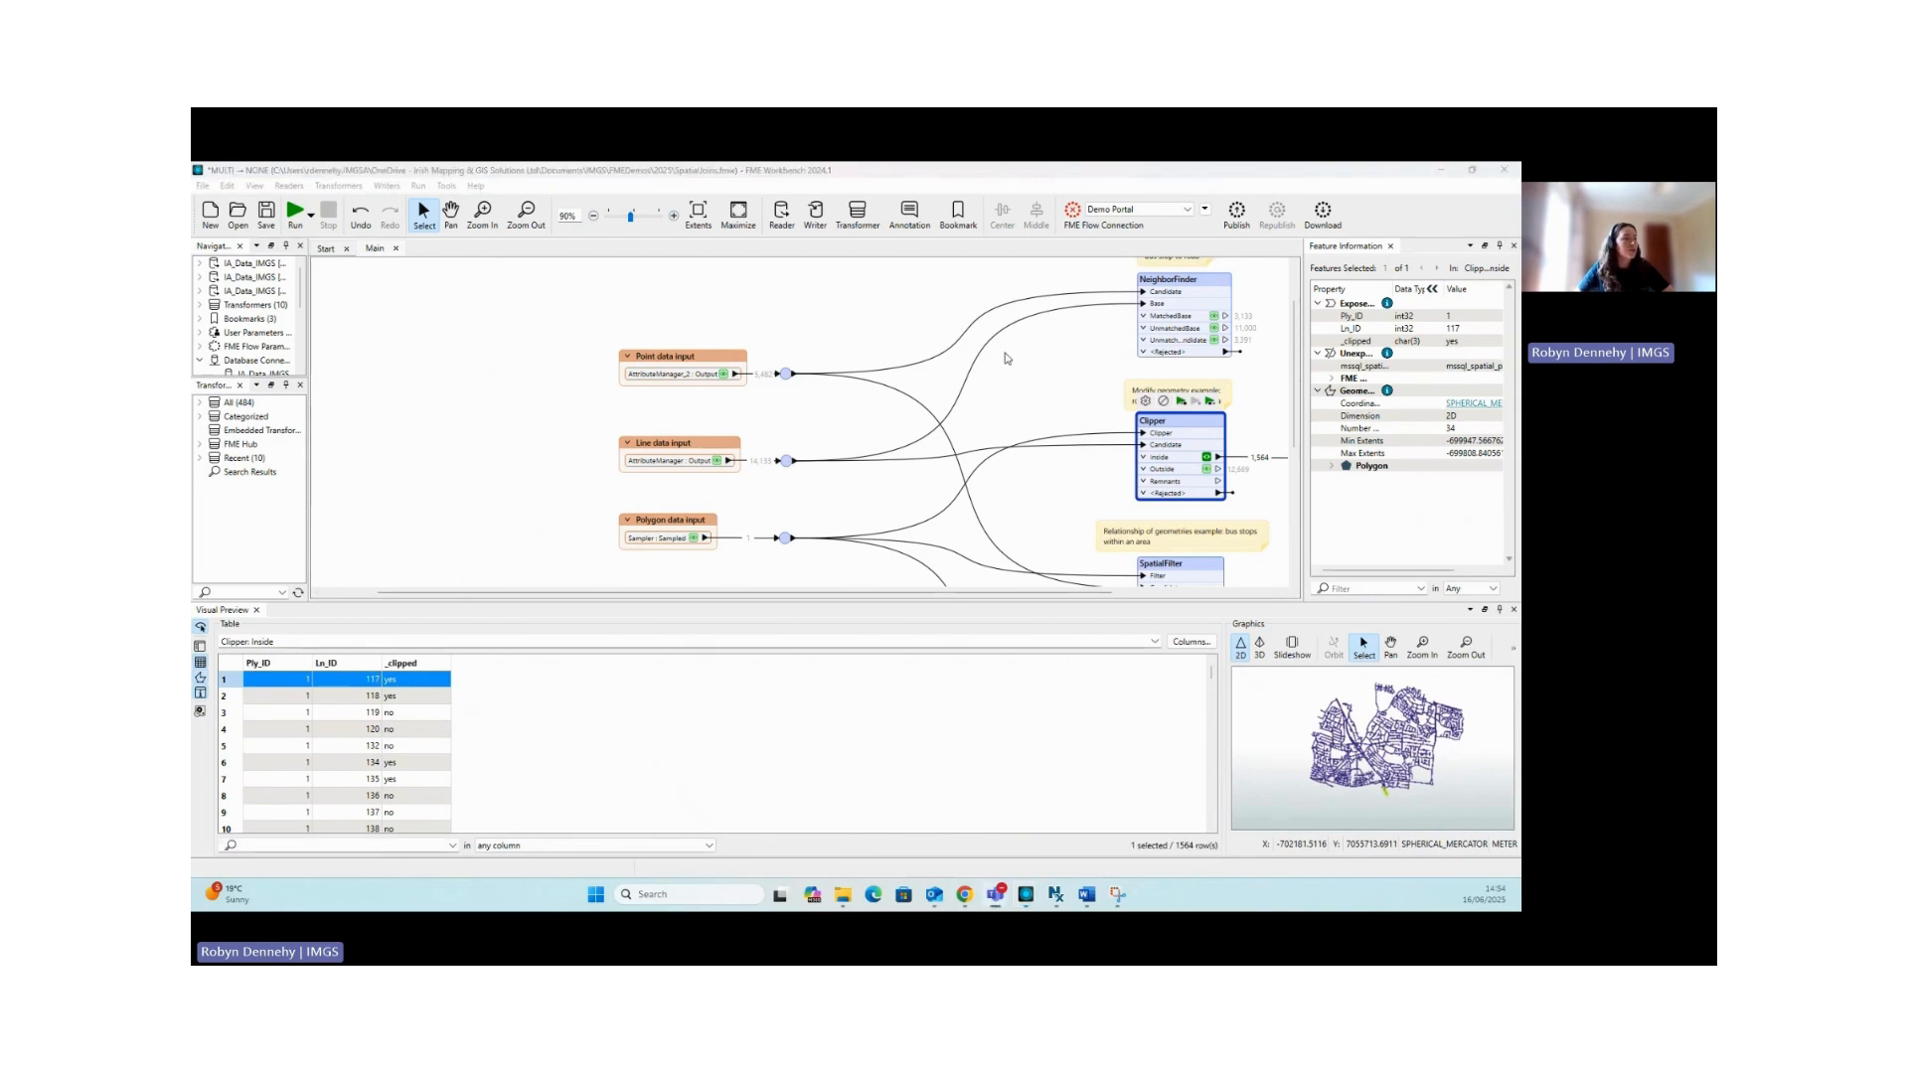
# View the Clipper's Inside and Outside outputs together and examine the unclipped road with Ln_ID 119 near the area boundary
pyautogui.moveTo(1047, 485); pyautogui.dragTo(773, 479)
pyautogui.keyDown('ctrl'); pyautogui.click(988, 458); pyautogui.keyUp('ctrl')
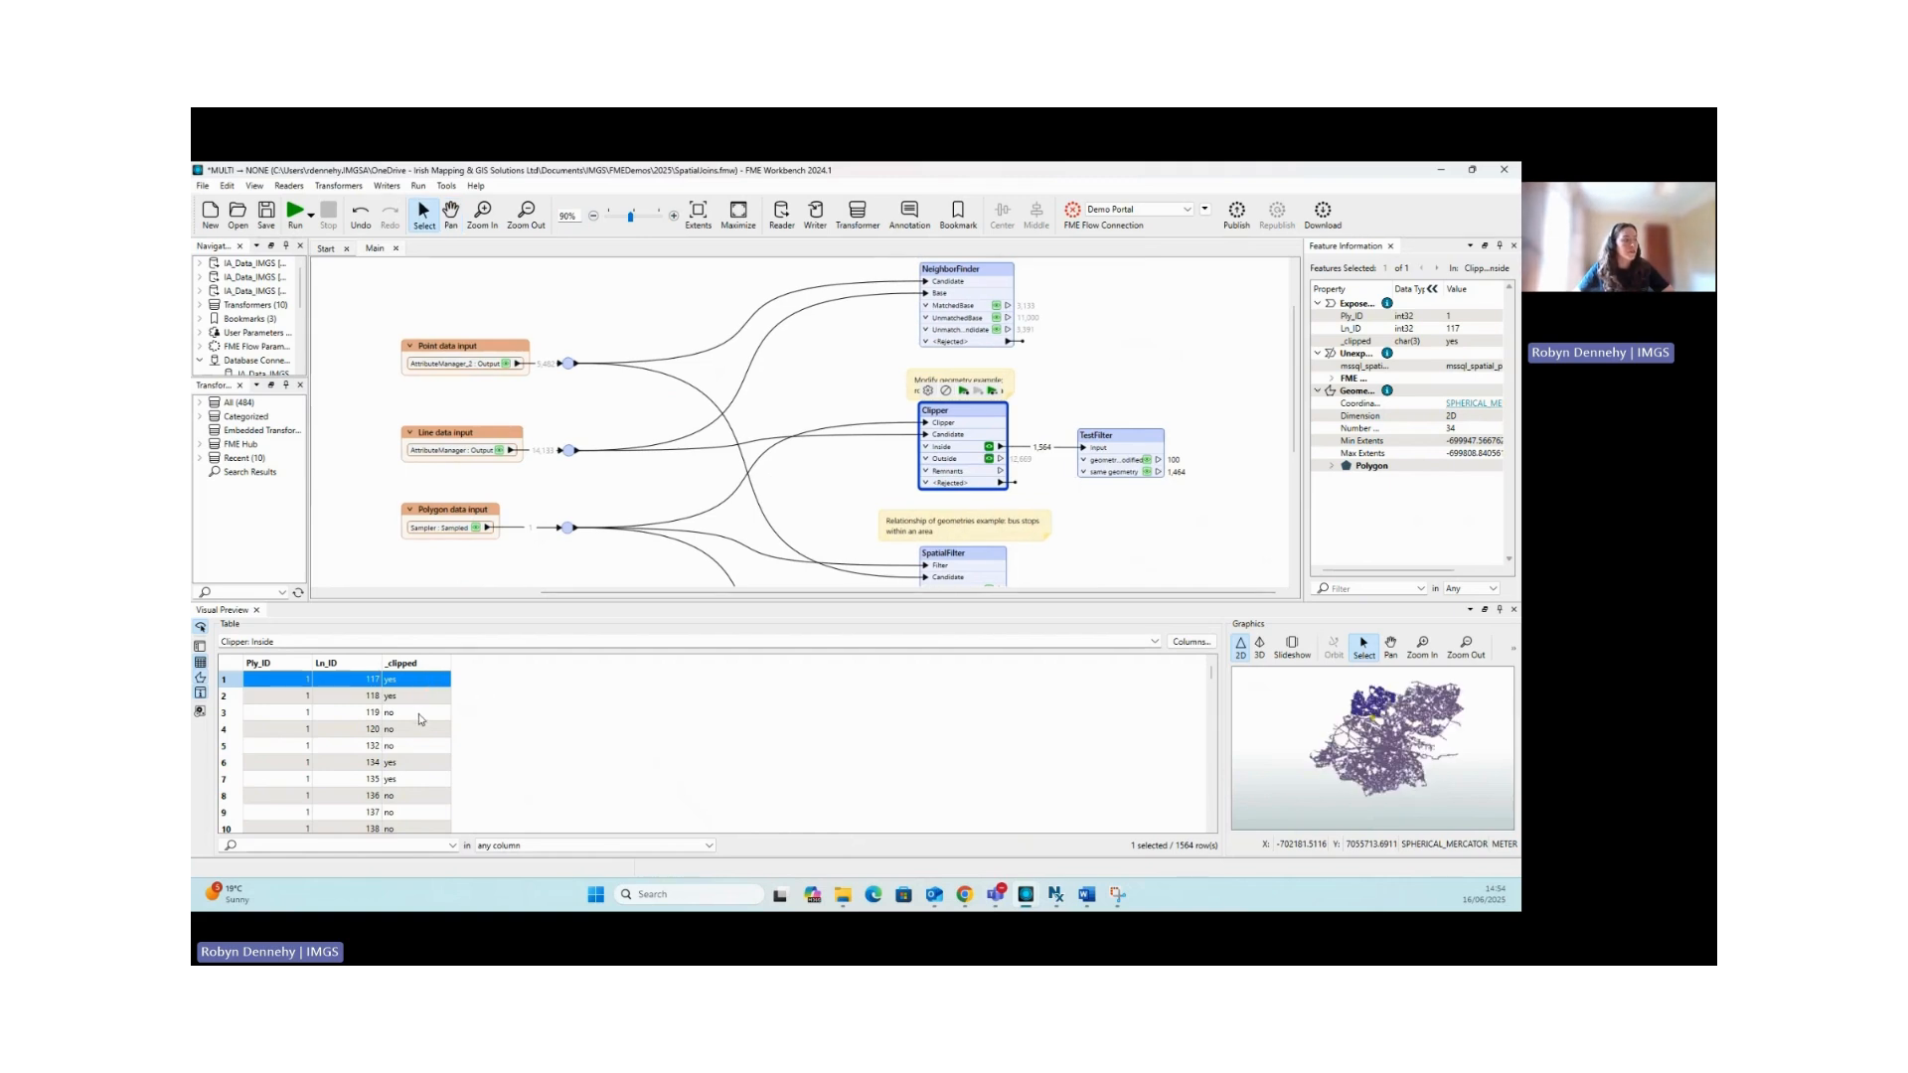
pyautogui.click(361, 715)
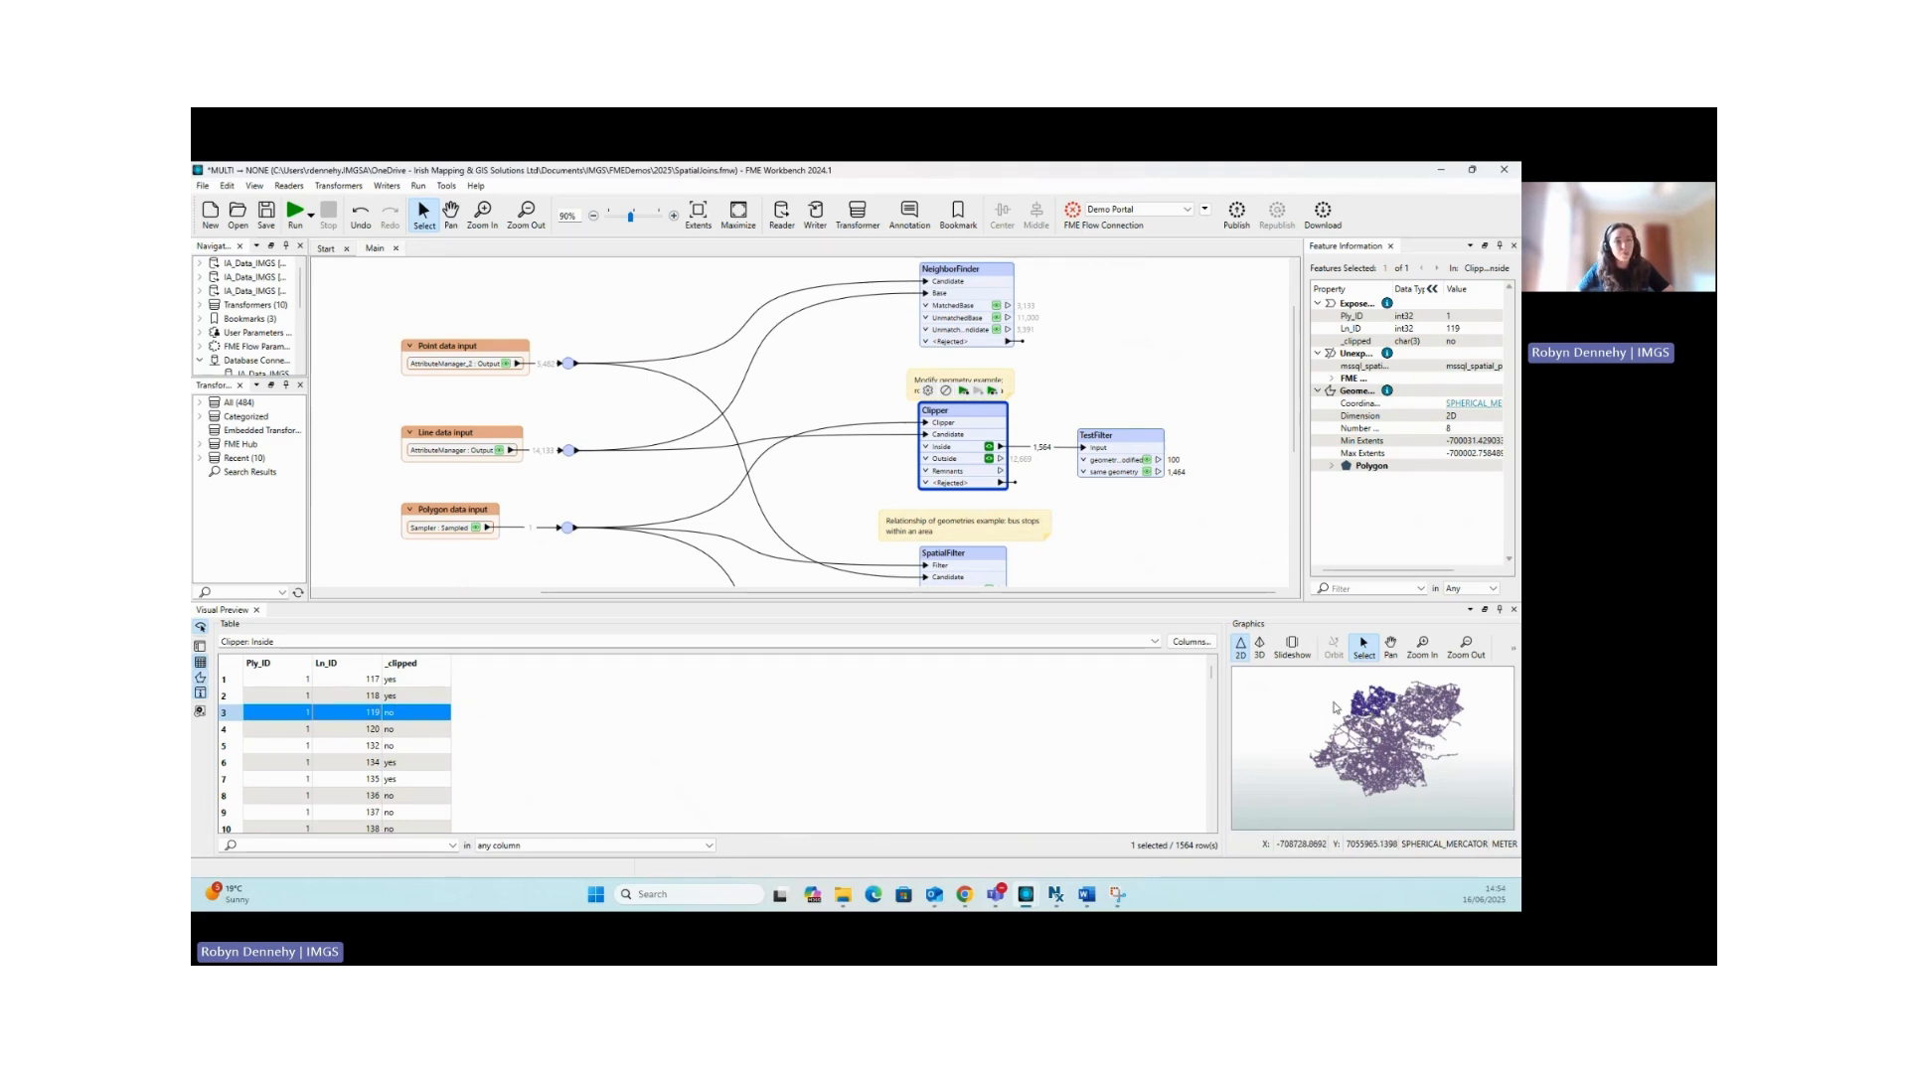
pyautogui.scroll(5, 1375, 721)
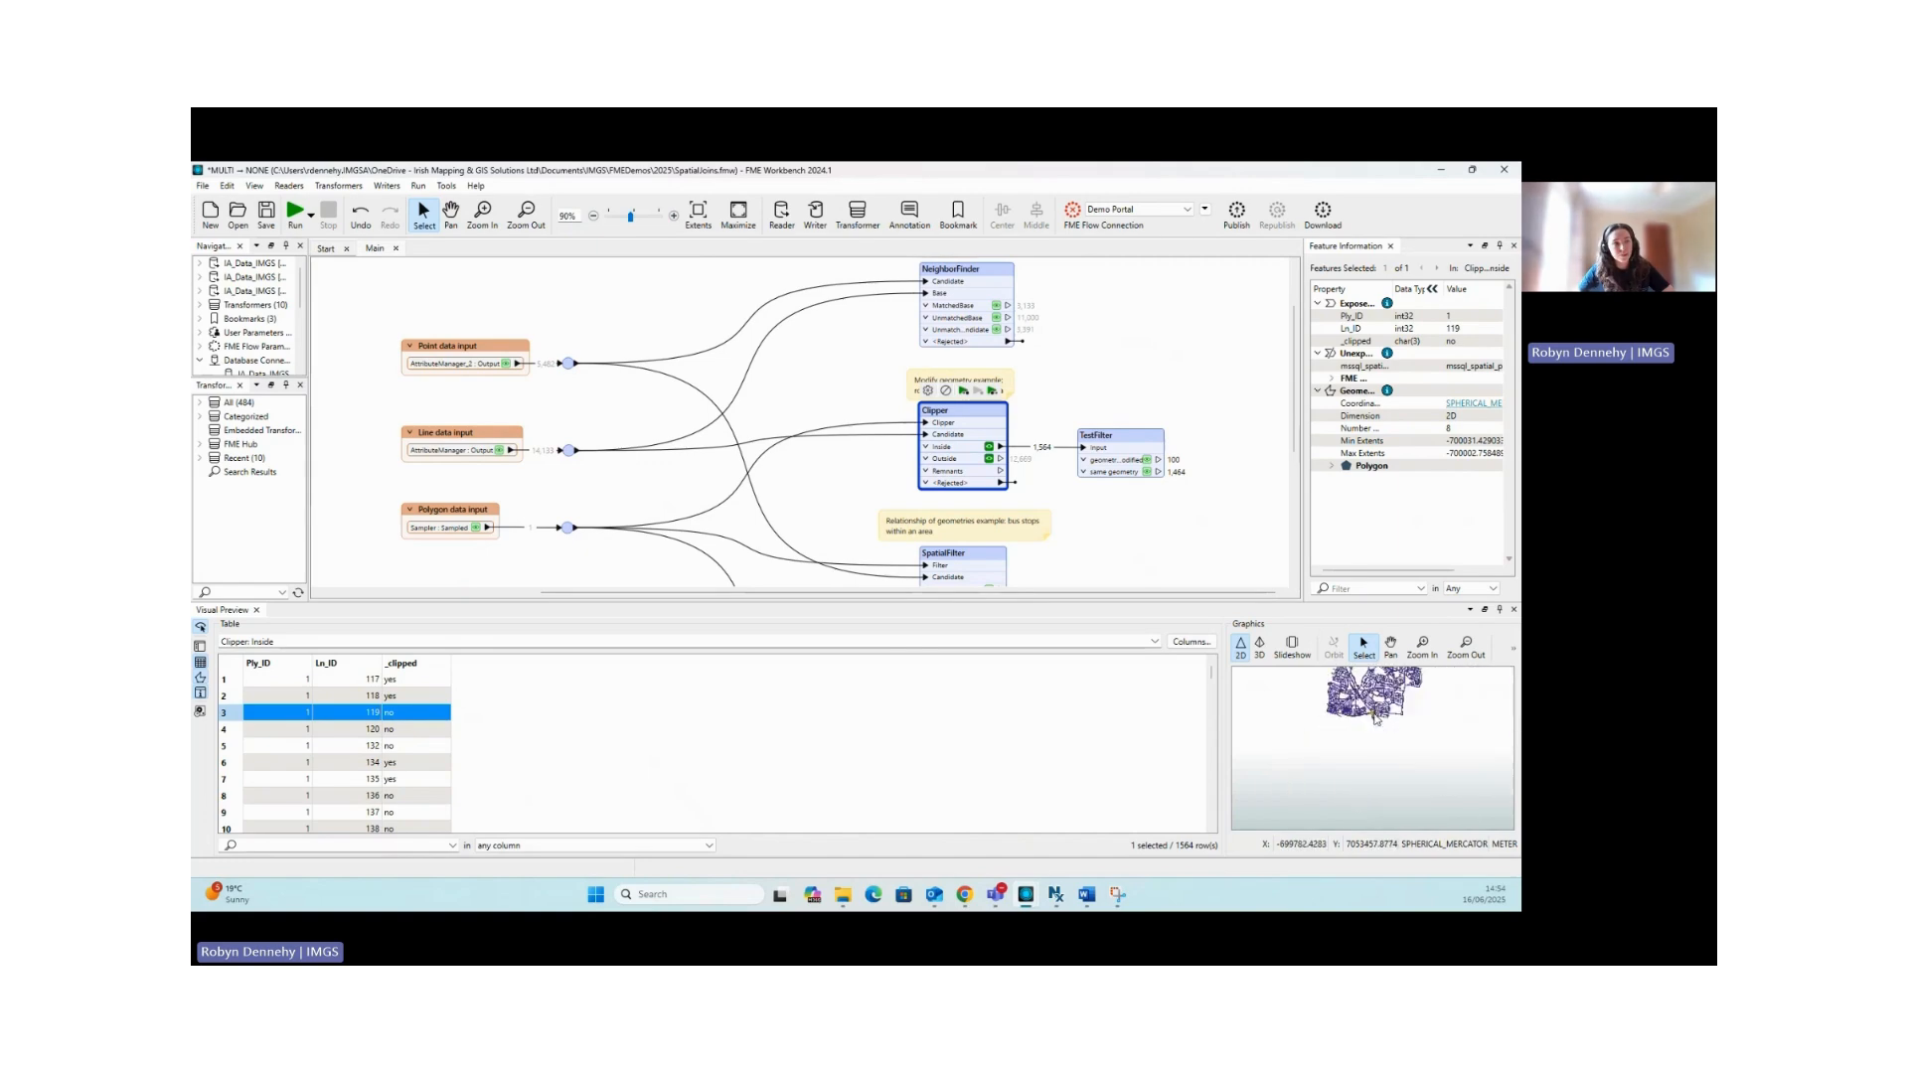
pyautogui.scroll(3, 1371, 719)
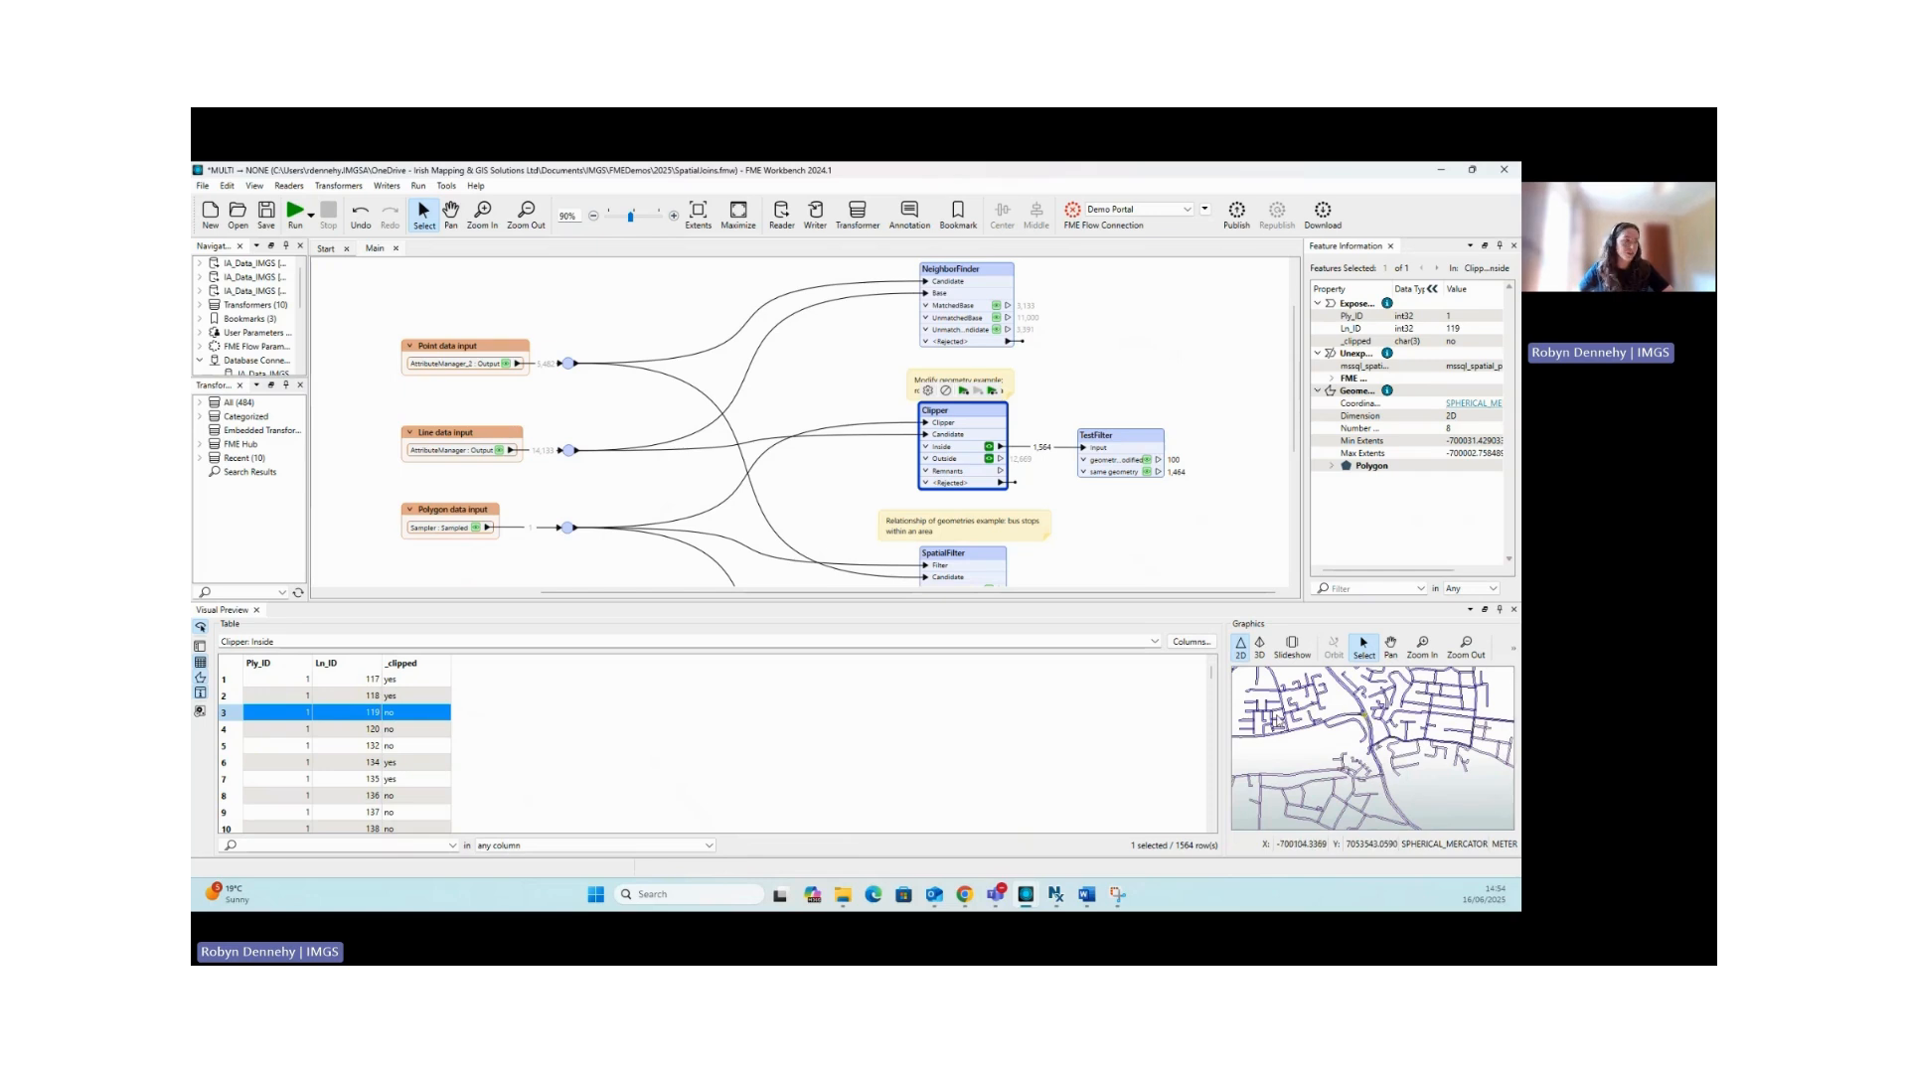
# Locate the clipped roads with Ln_ID 118 and 117 in the preview, and inspect the TestFilter's geometry modified output
pyautogui.click(428, 699)
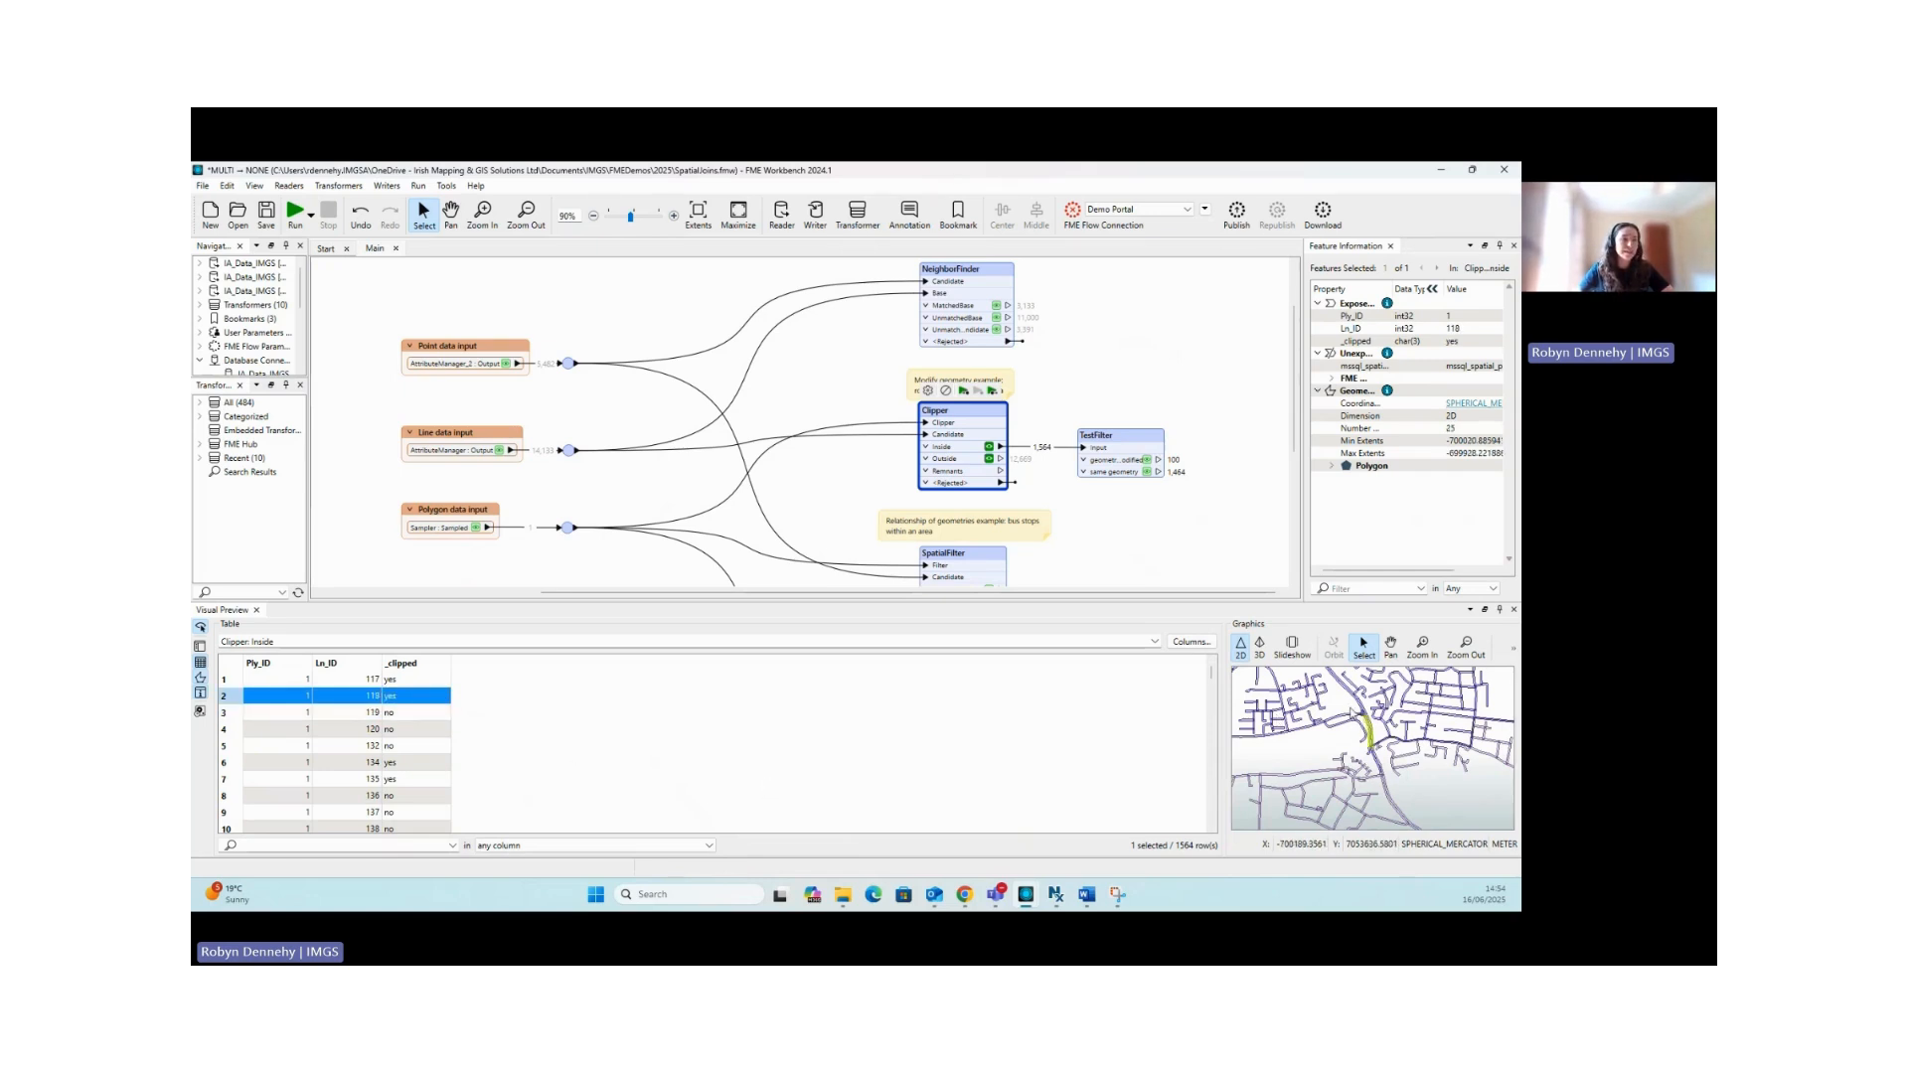
pyautogui.scroll(-10, 1349, 709)
pyautogui.scroll(-3, 1371, 747)
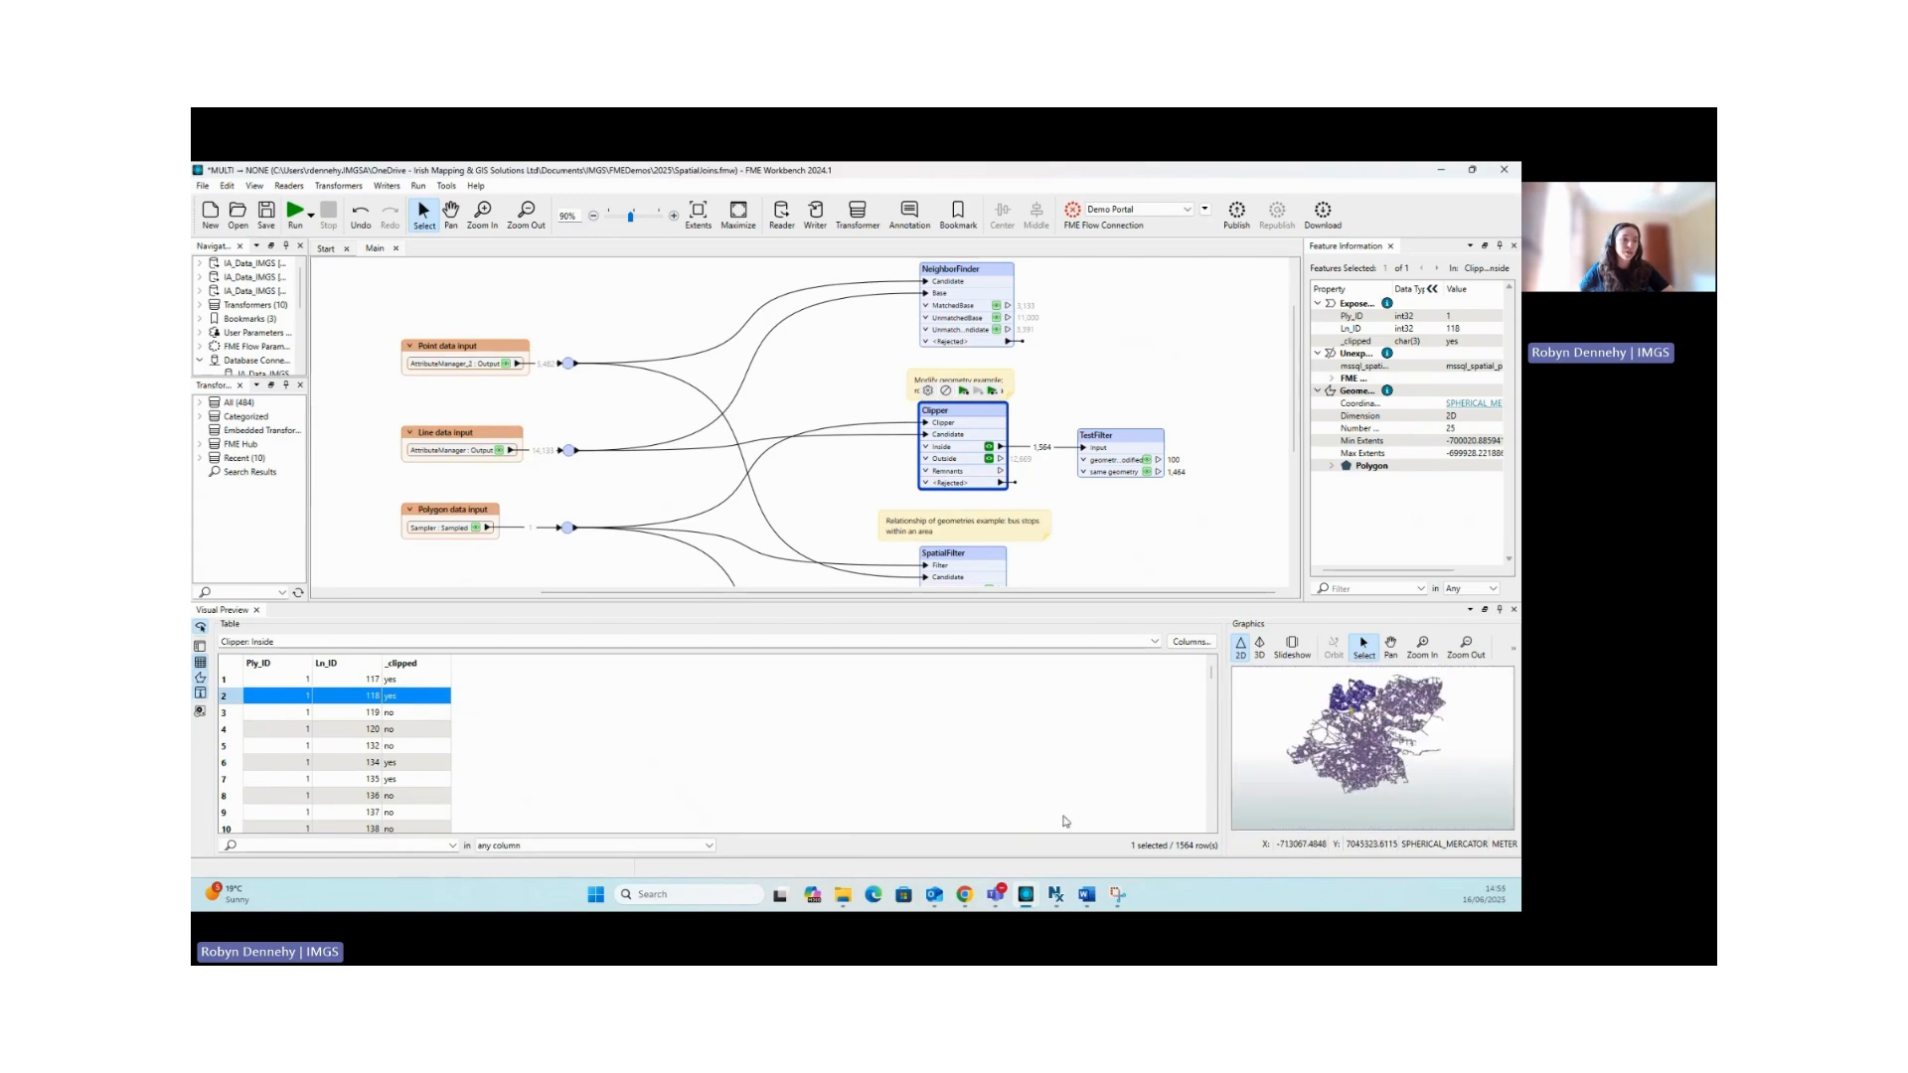
pyautogui.click(408, 681)
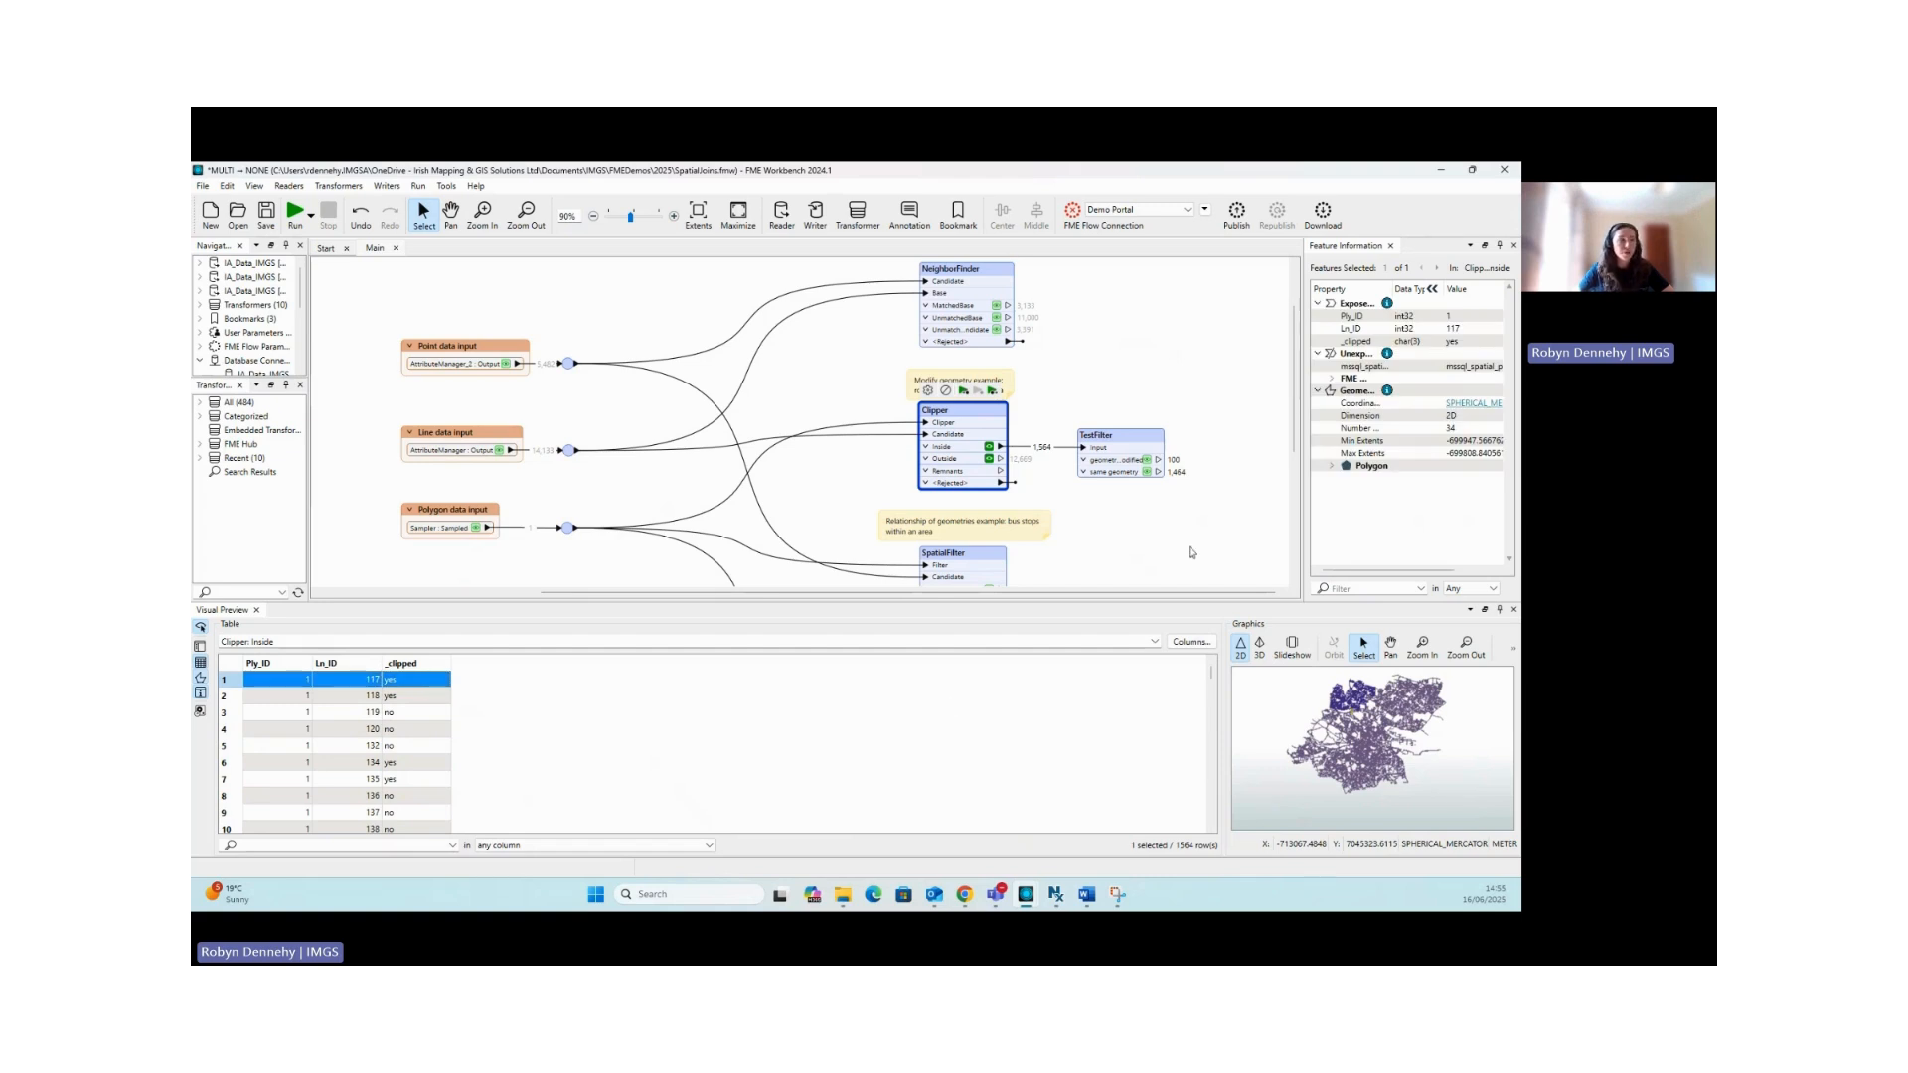
pyautogui.click(1149, 461)
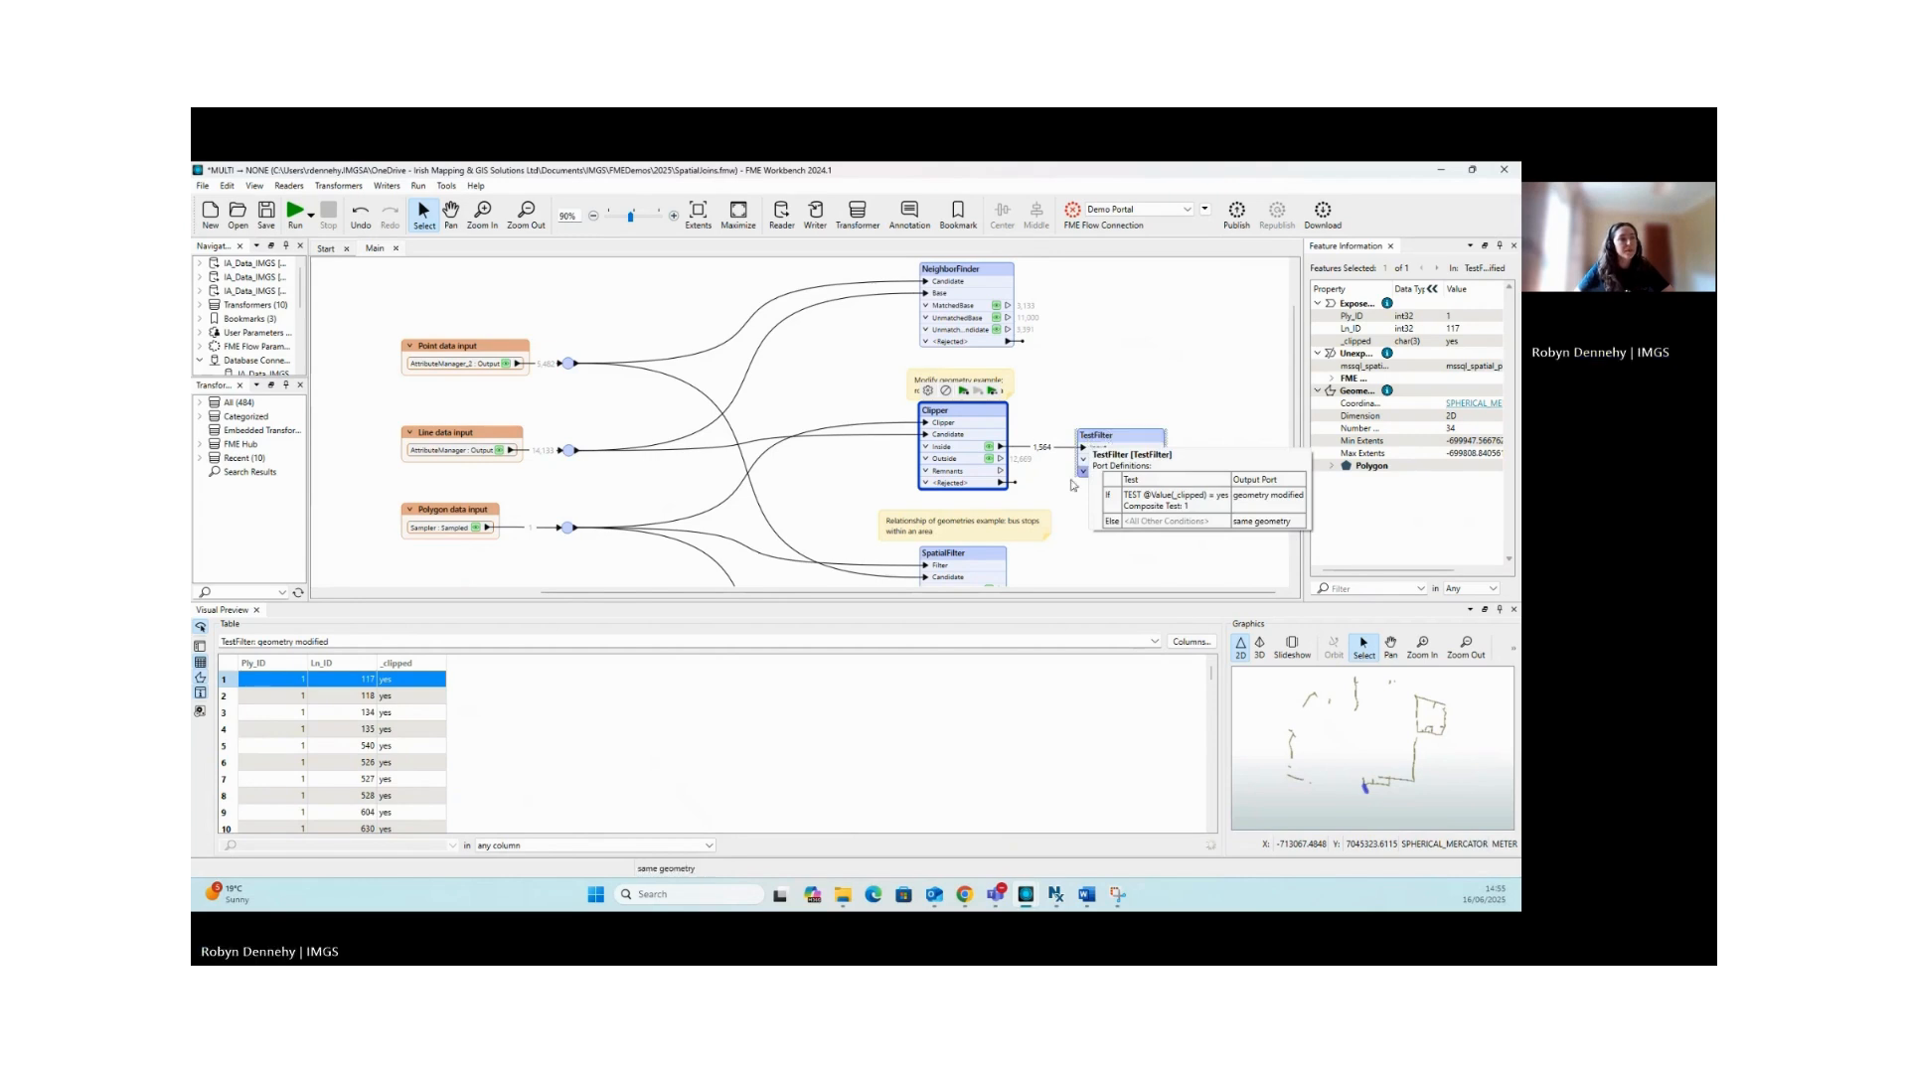
# Open the SpatialFilter's parameters and review the spatial predicates available for testing, keeping Filter is OGC-Disjoint From Candidate
pyautogui.scroll(-1, 1101, 485)
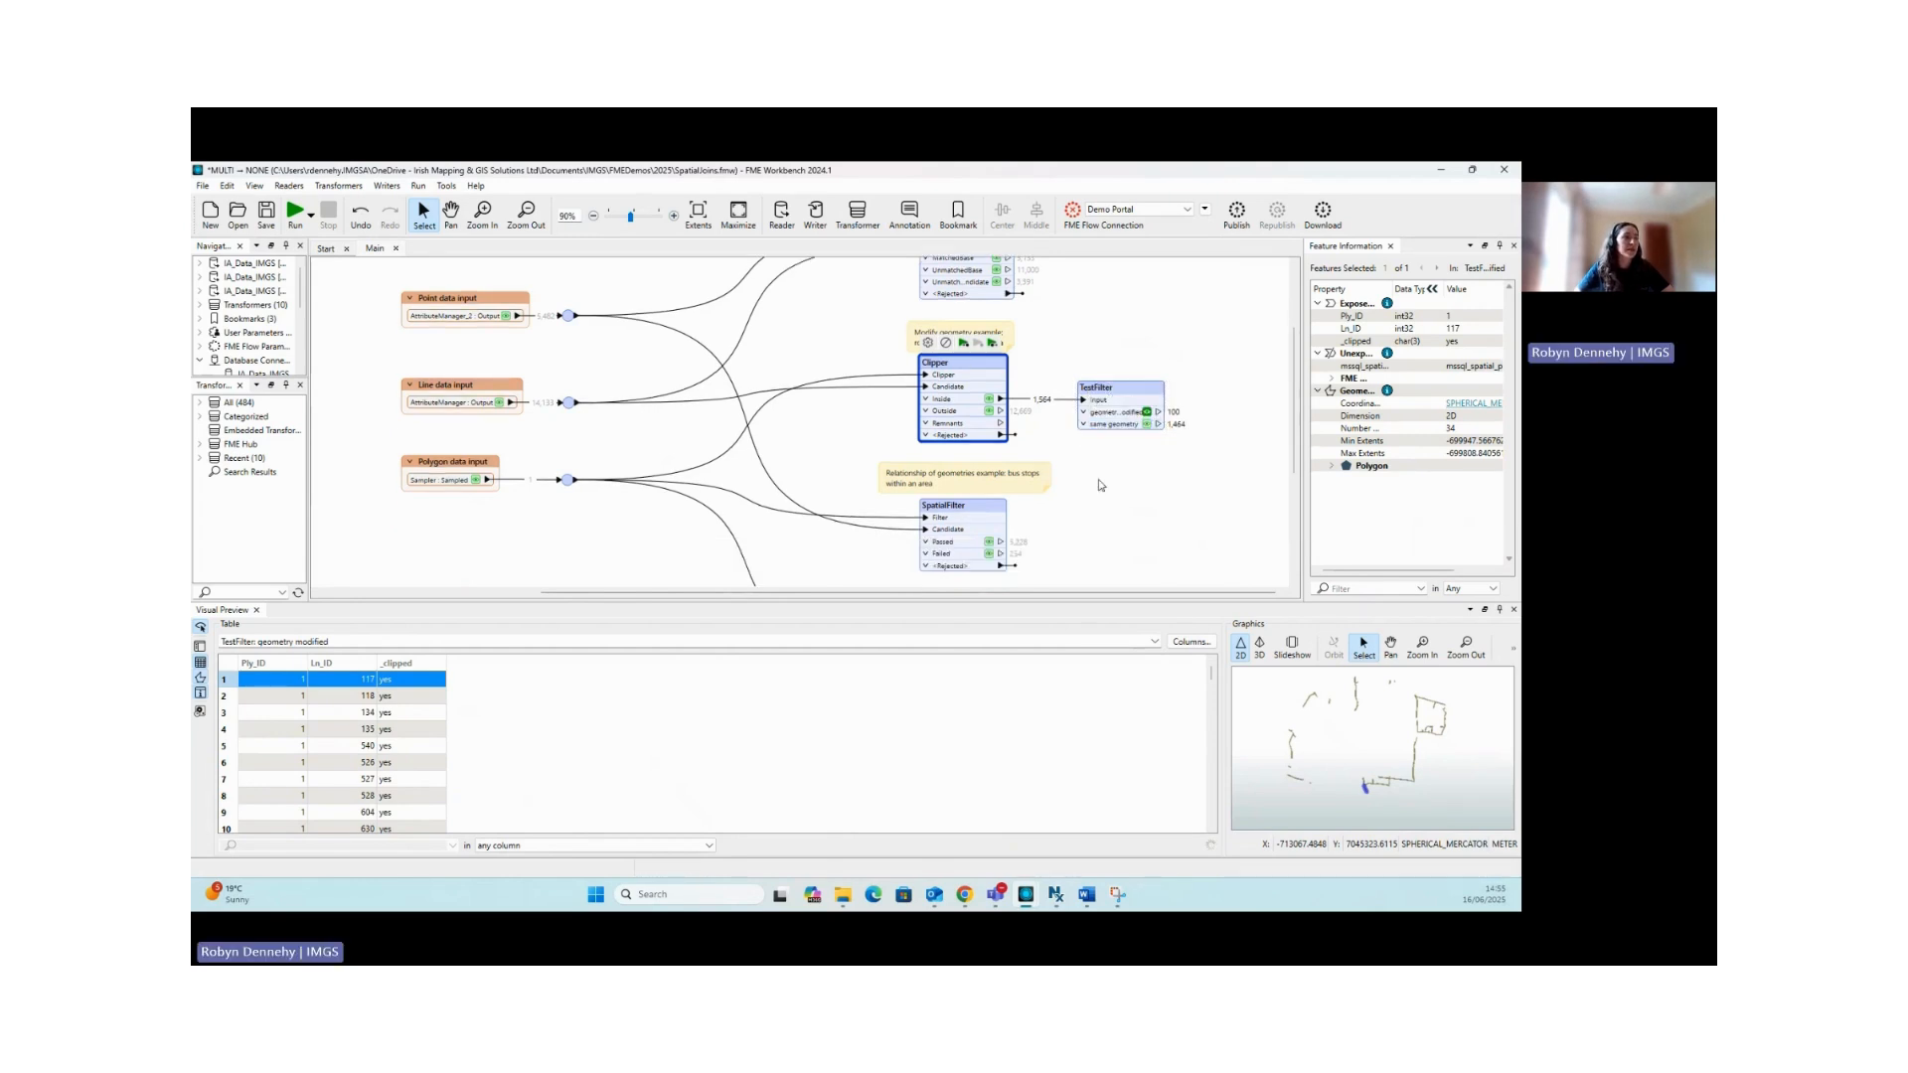
pyautogui.scroll(-1, 1101, 485)
pyautogui.scroll(-2, 1101, 485)
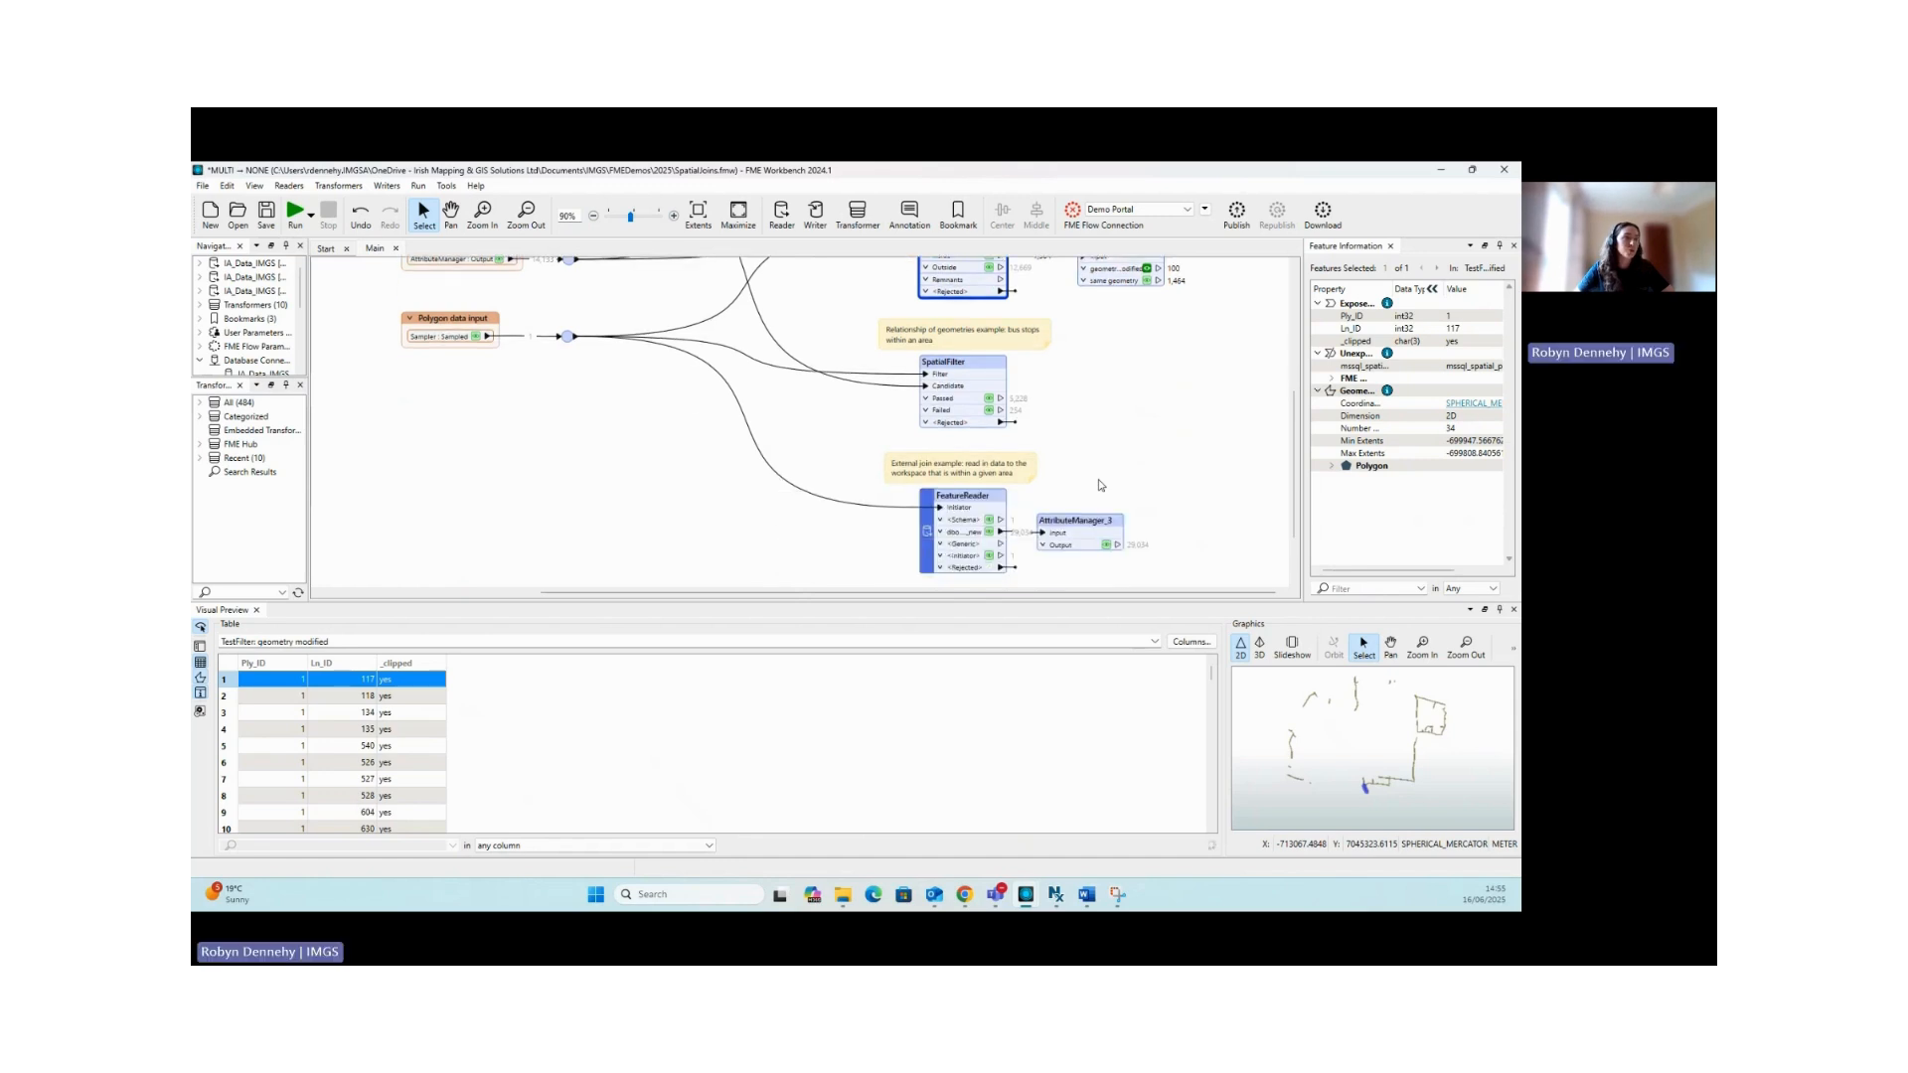
pyautogui.scroll(1, 1083, 430)
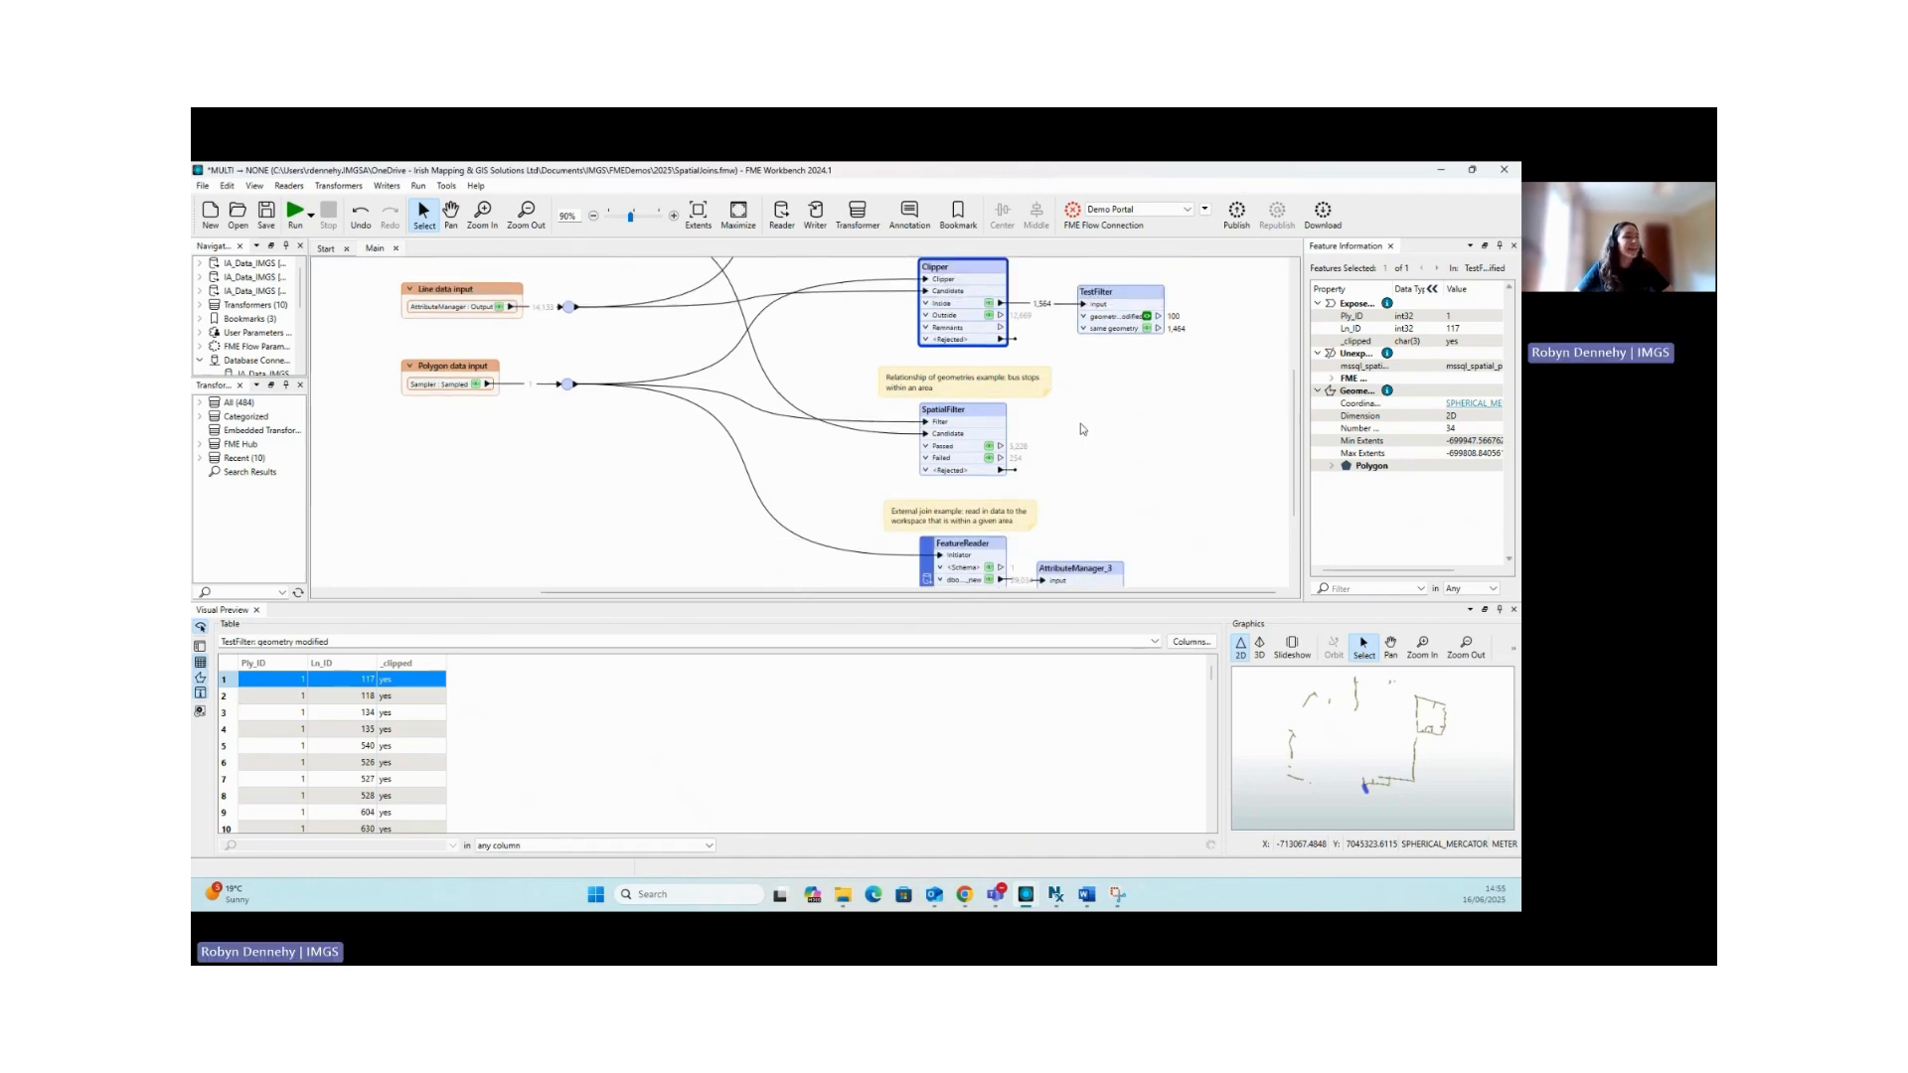
pyautogui.scroll(-1, 1083, 431)
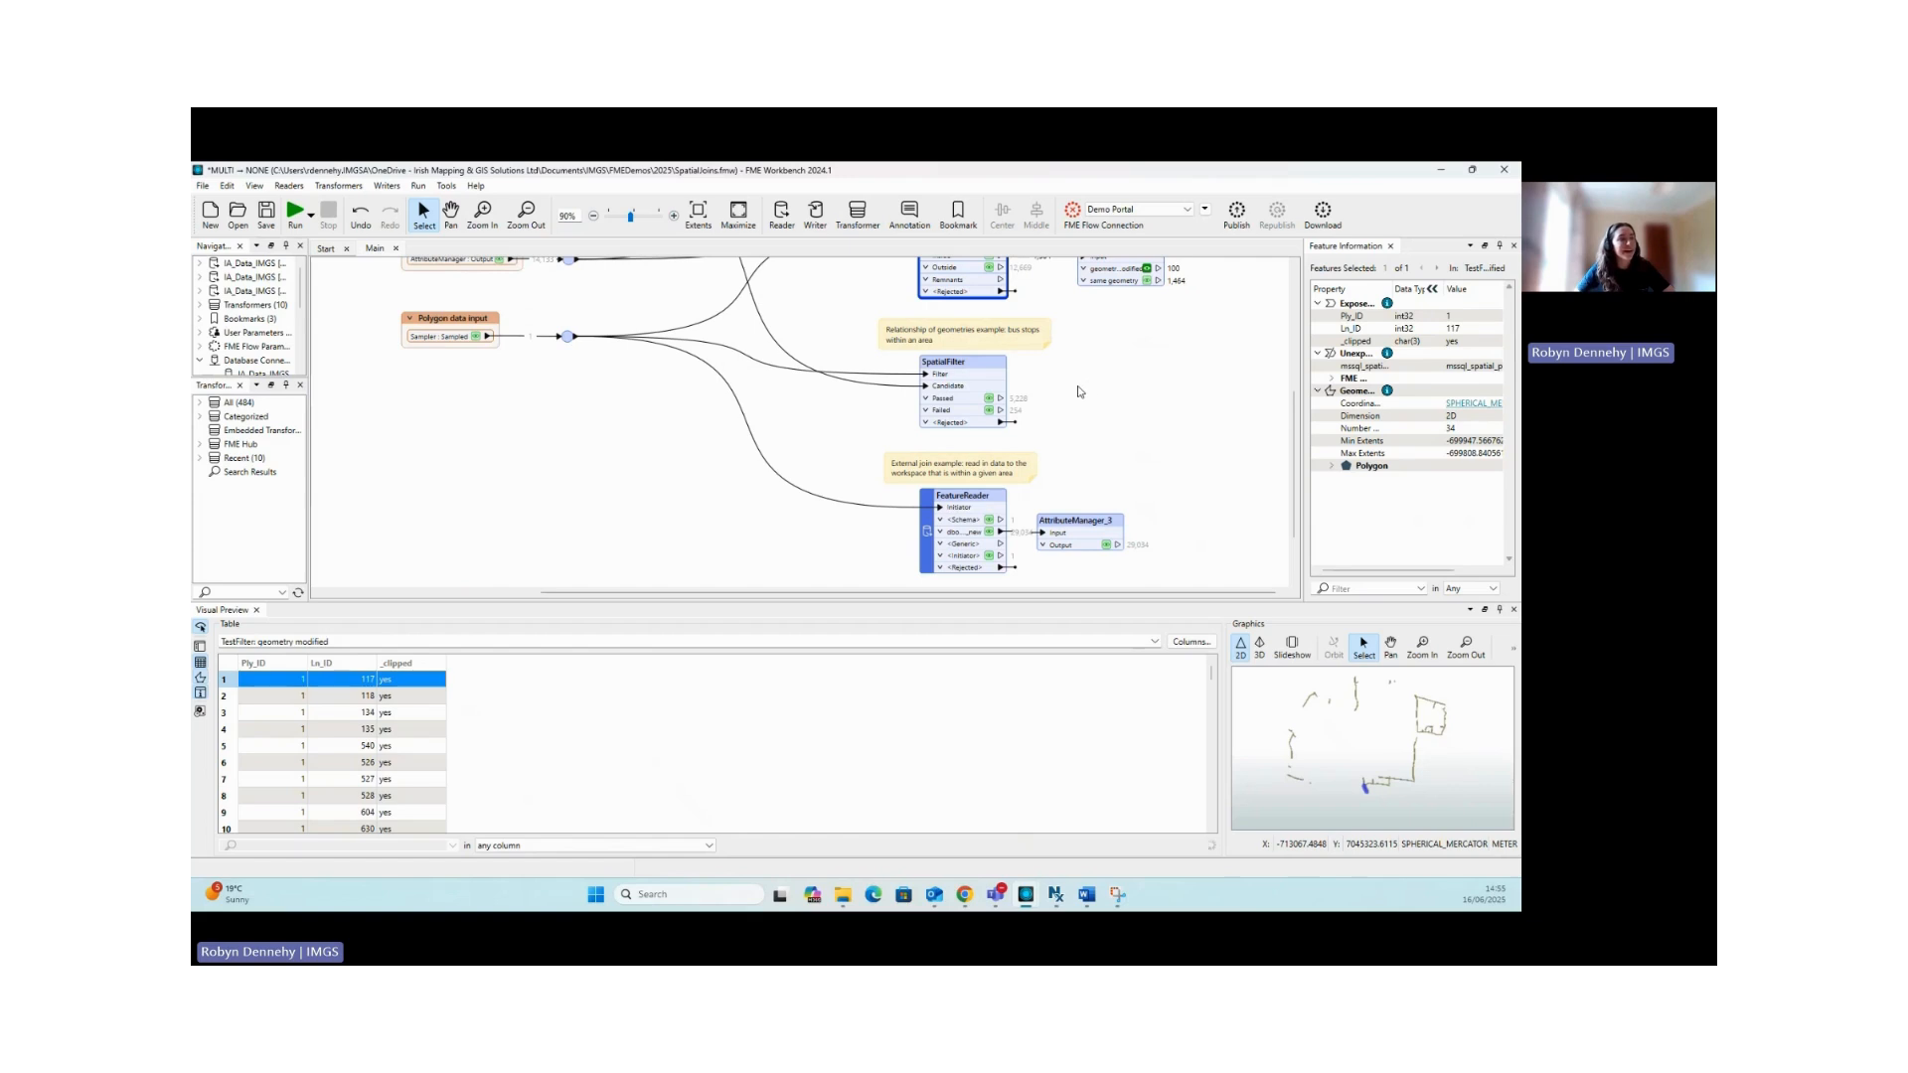
pyautogui.click(1169, 405)
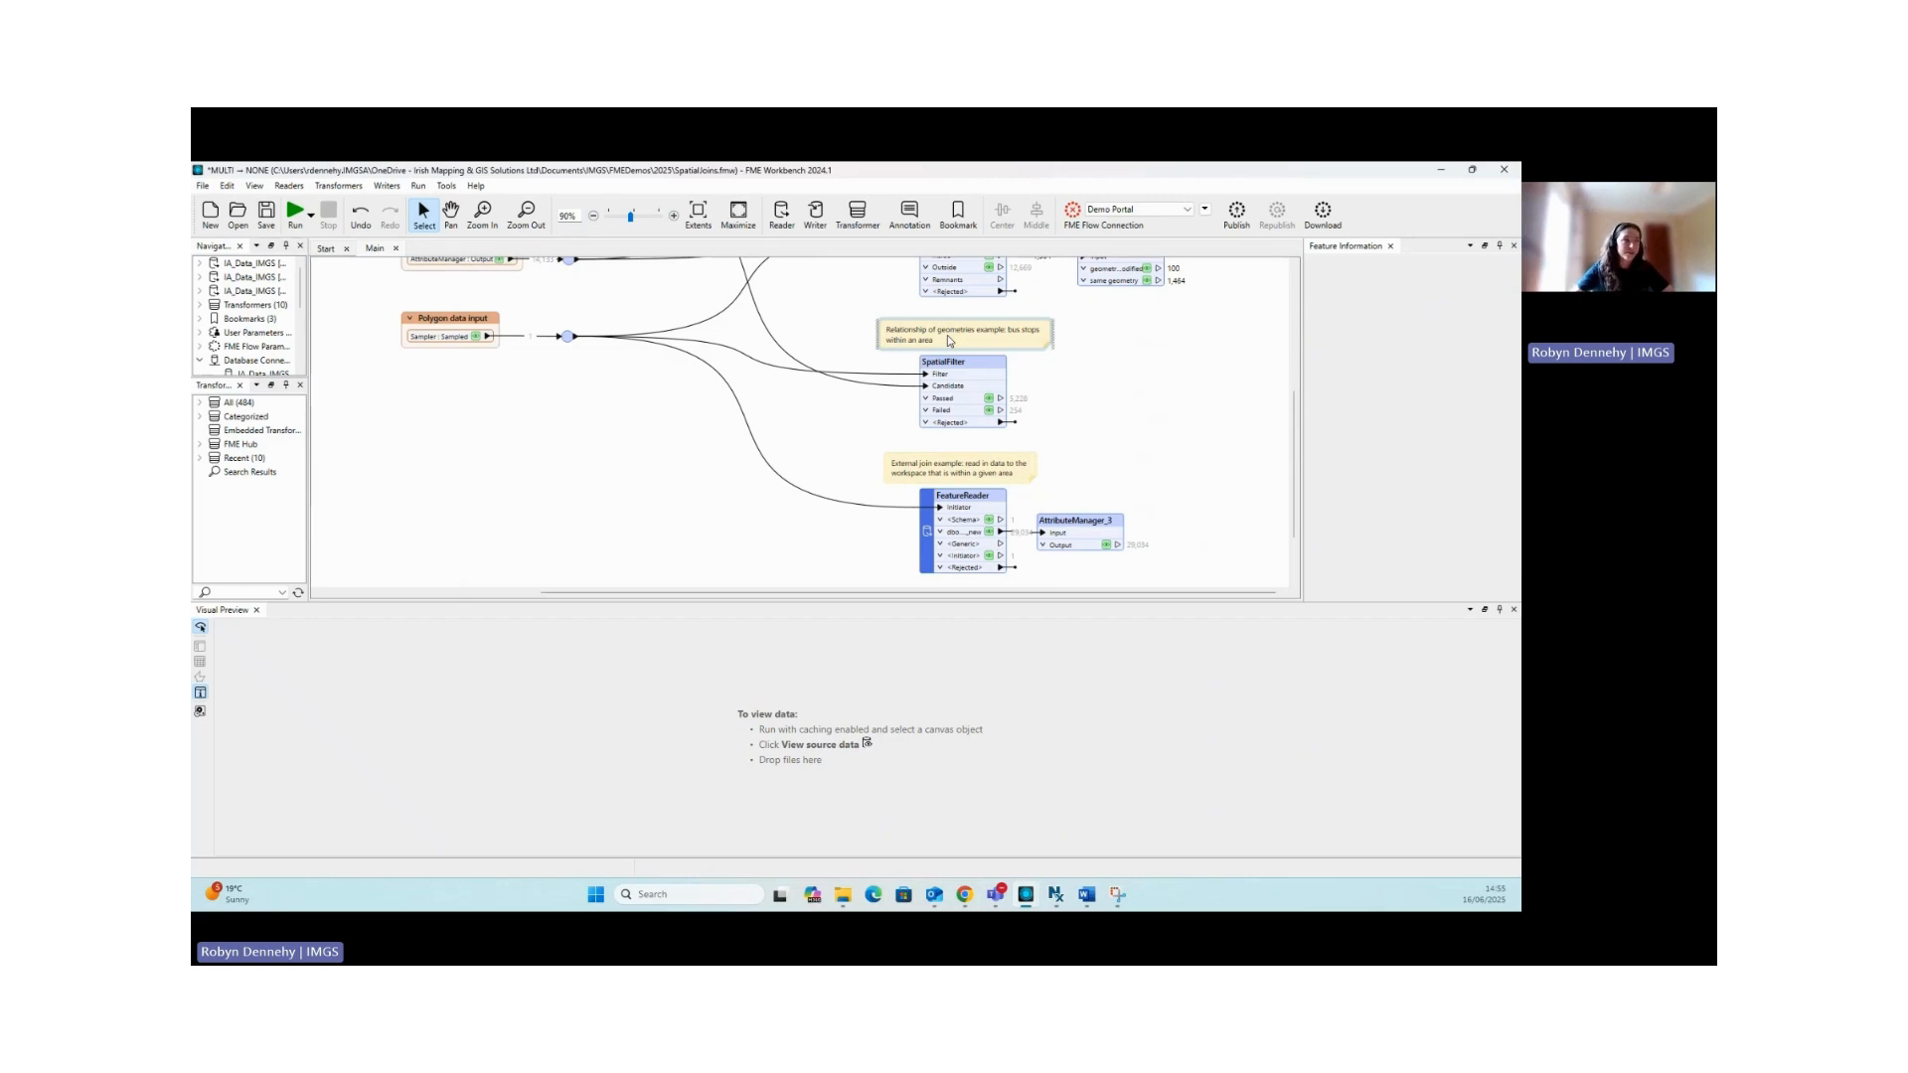
pyautogui.click(972, 368)
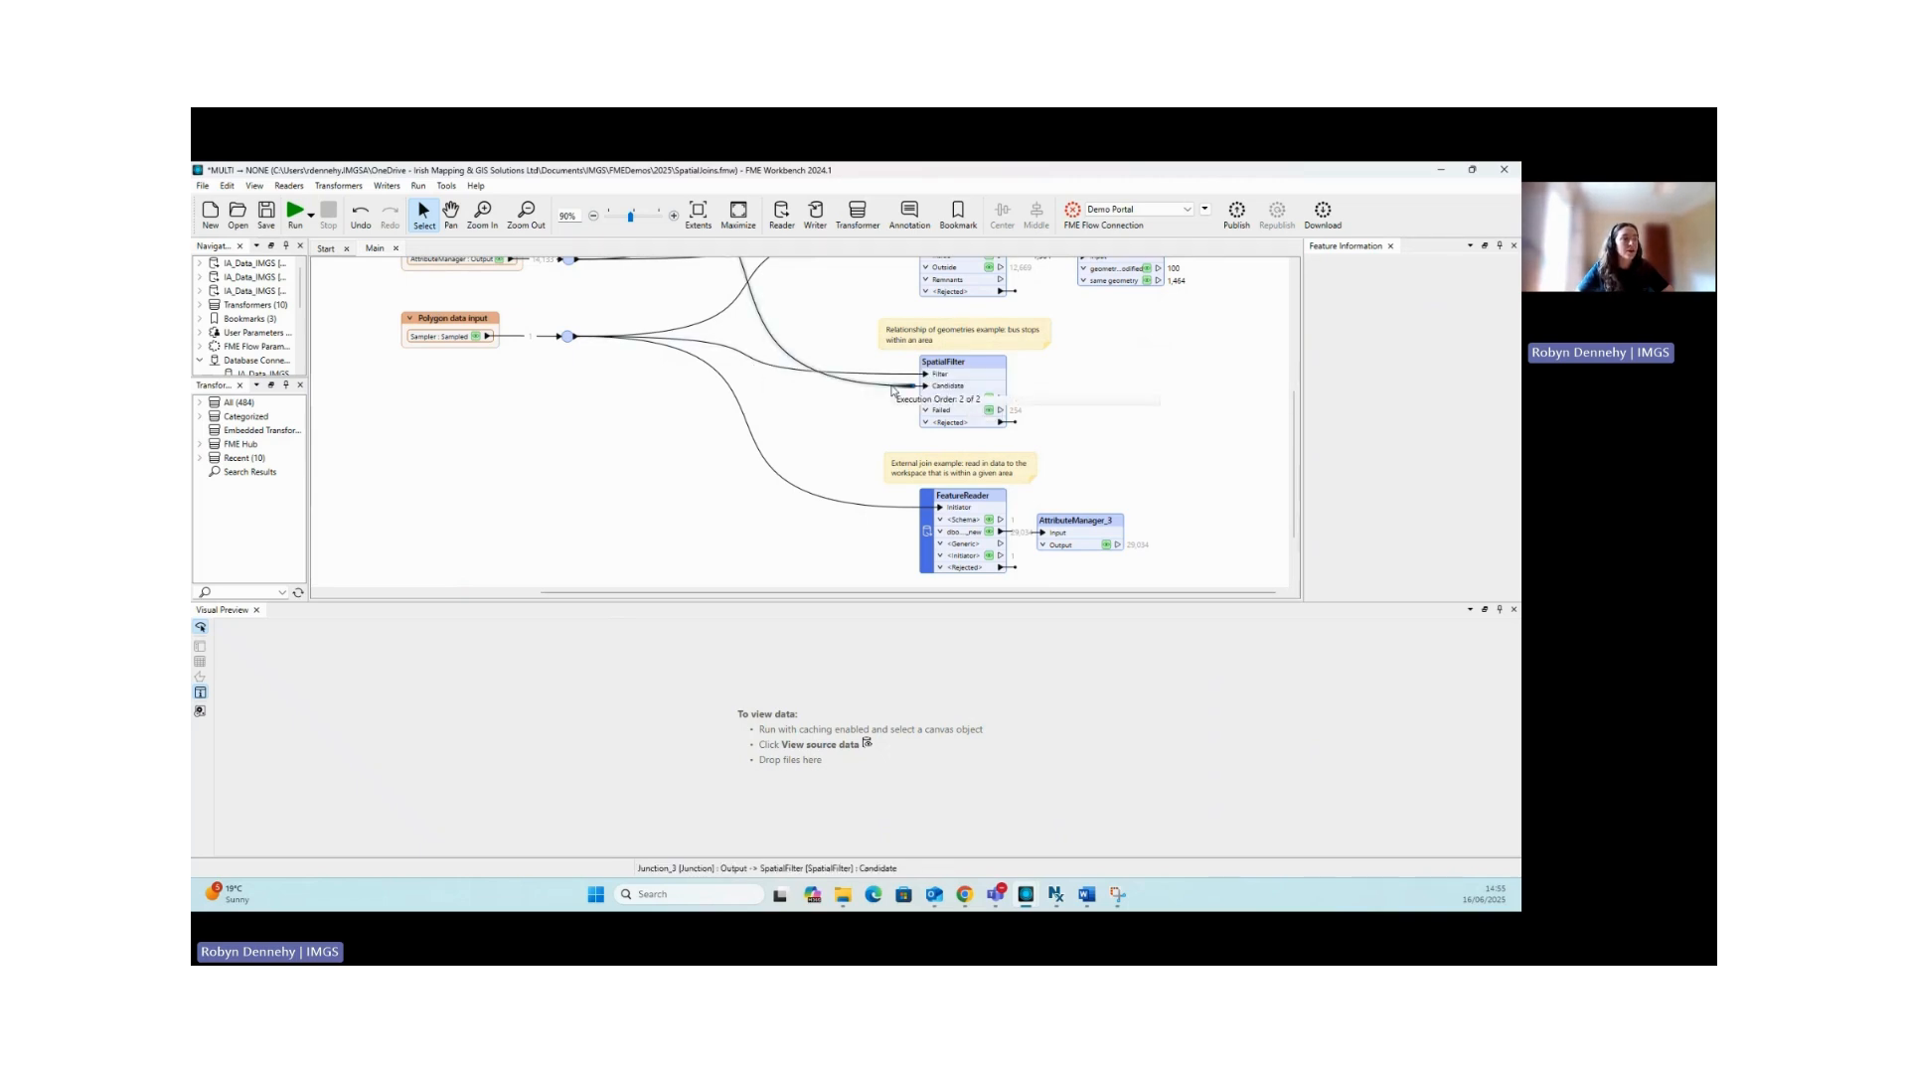
pyautogui.doubleClick(945, 363)
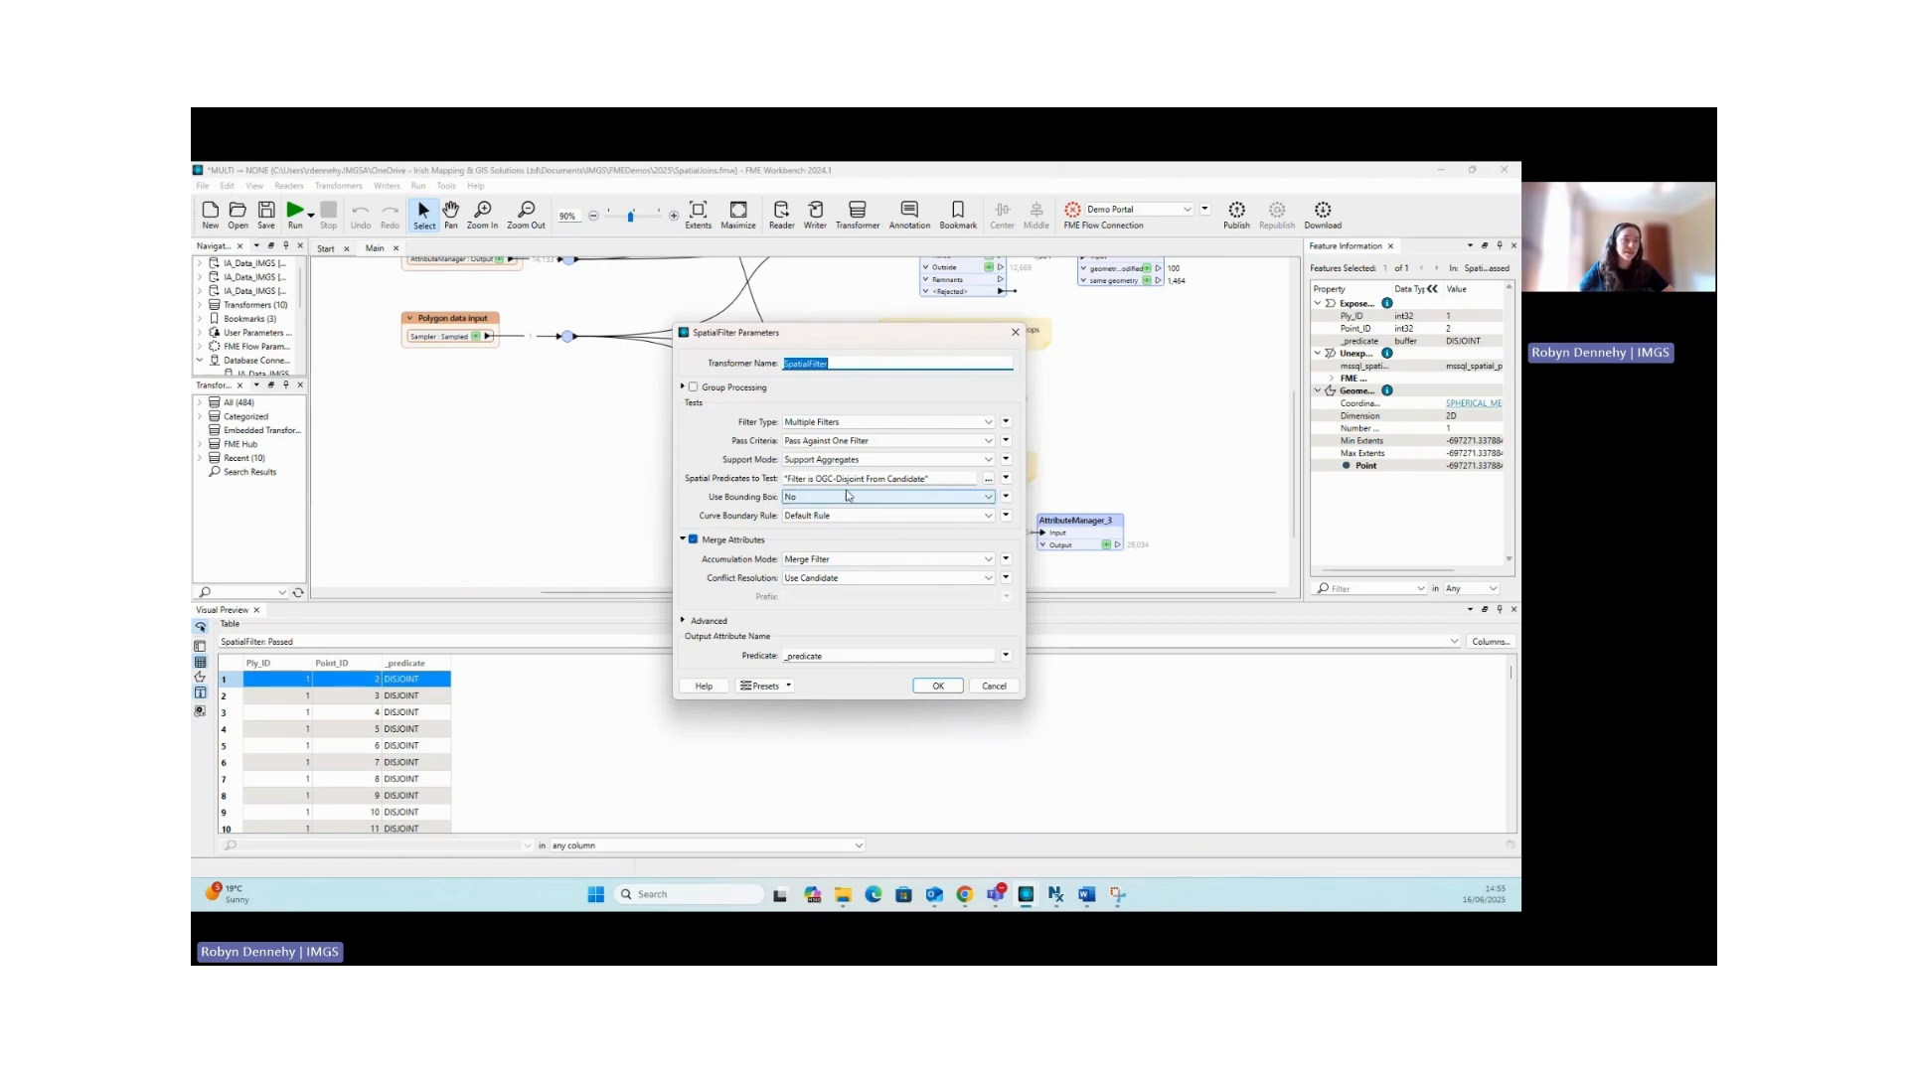
pyautogui.click(987, 481)
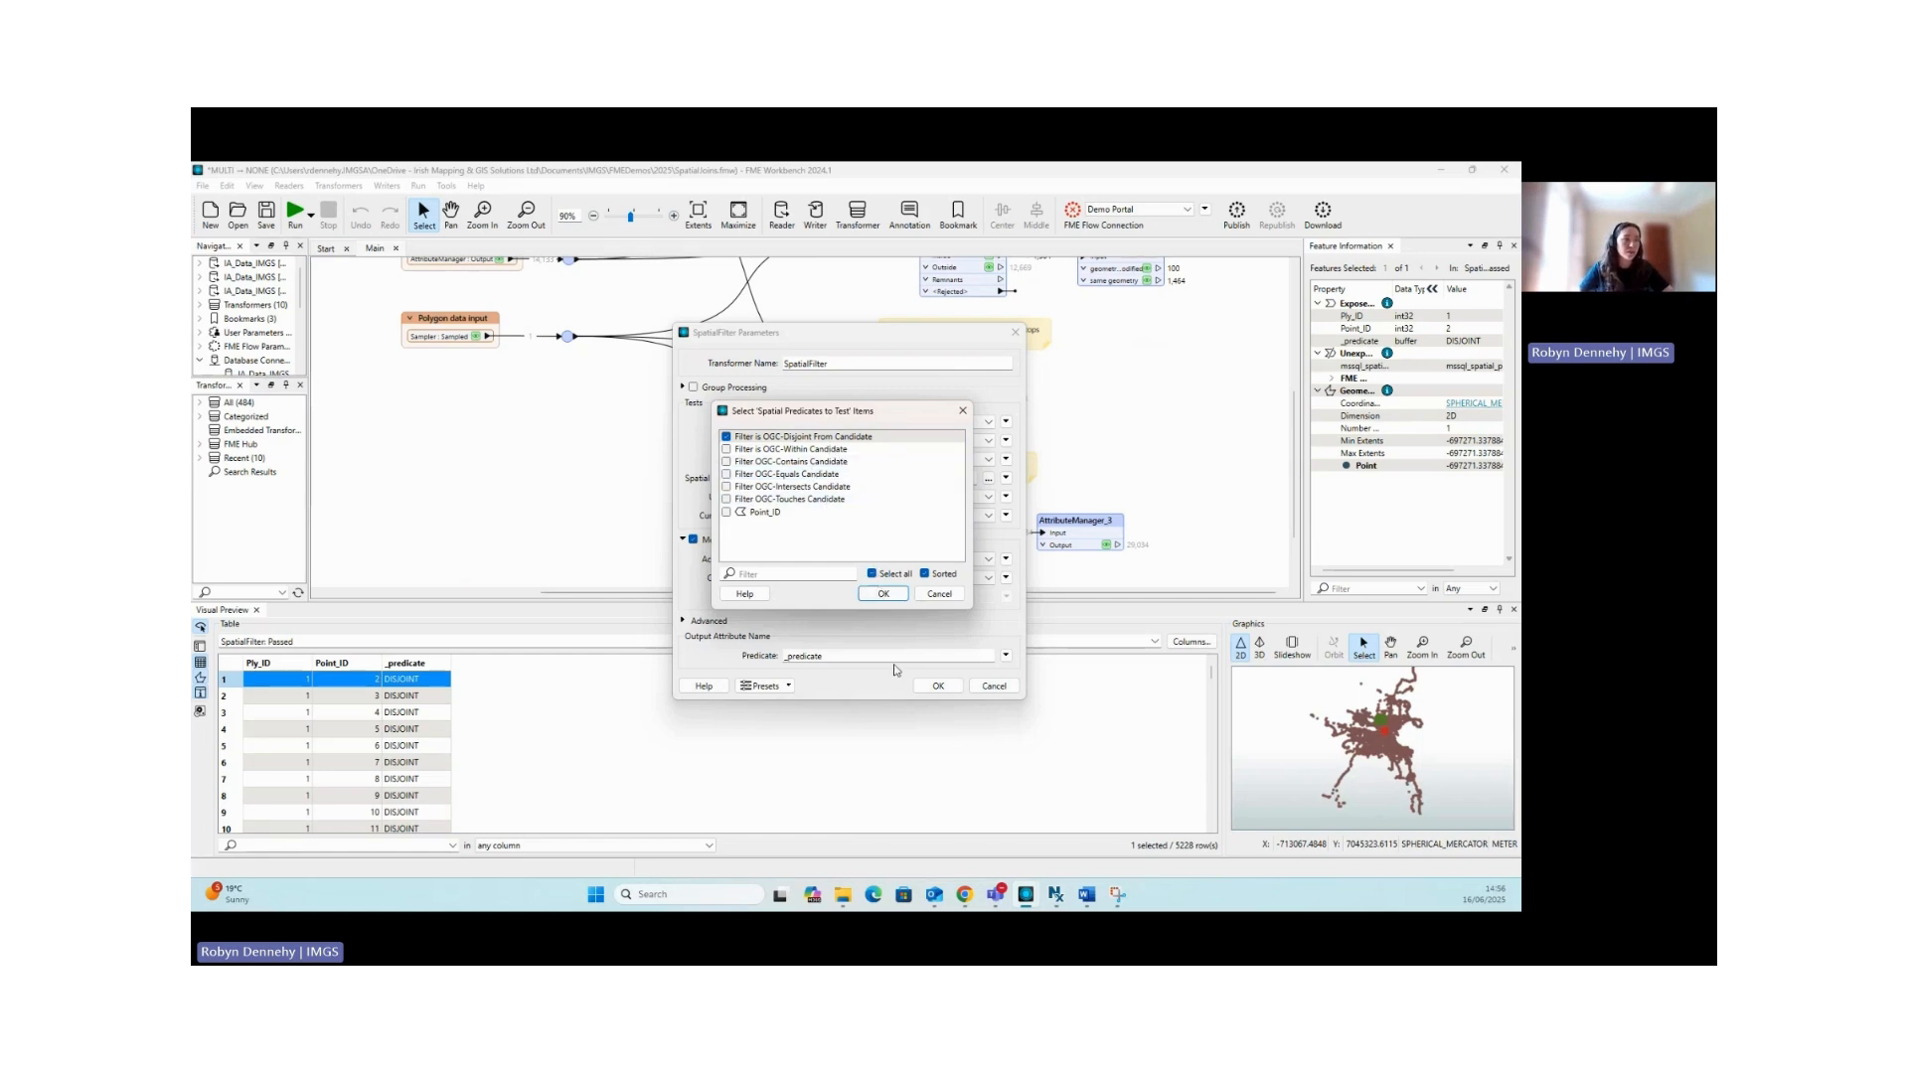
pyautogui.click(939, 595)
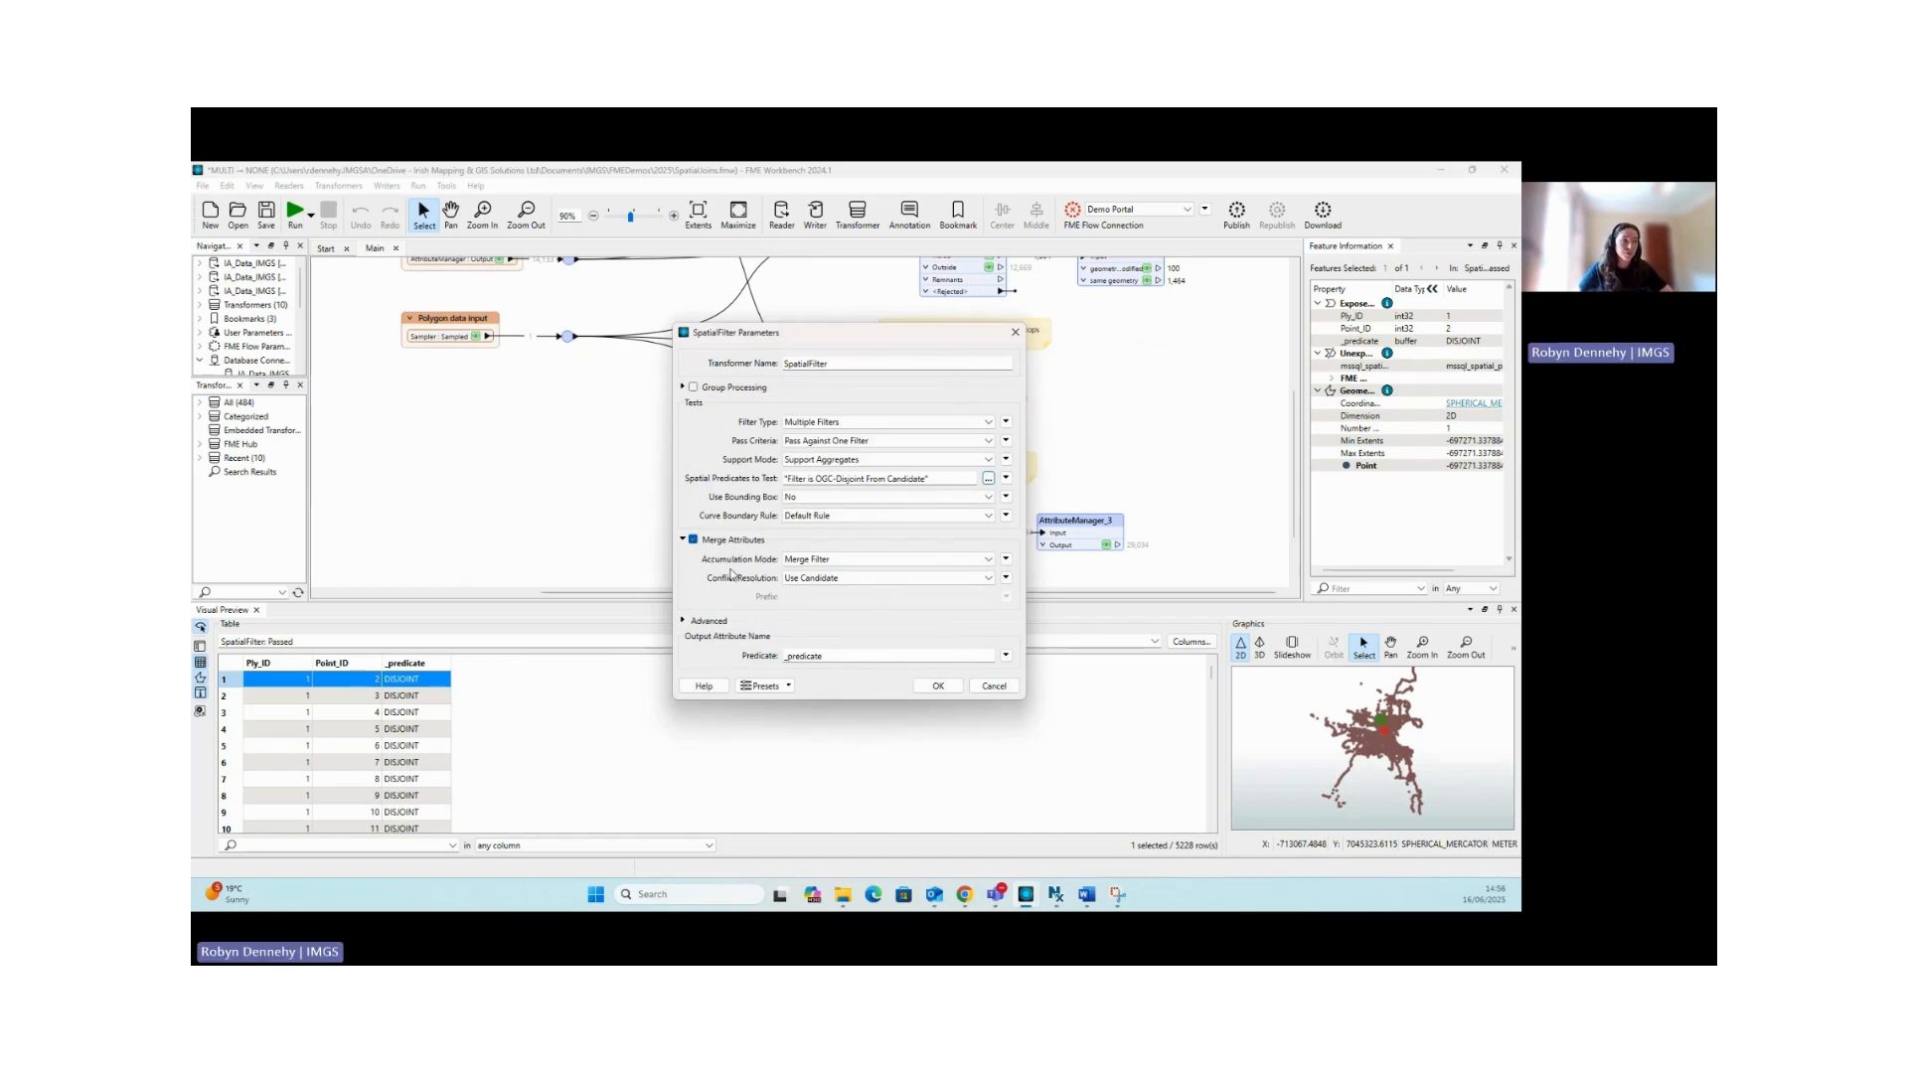
# Review the SpatialFilter's accumulation mode and conflict resolution options, leave without changes, and inspect its Failed output features
pyautogui.click(825, 560)
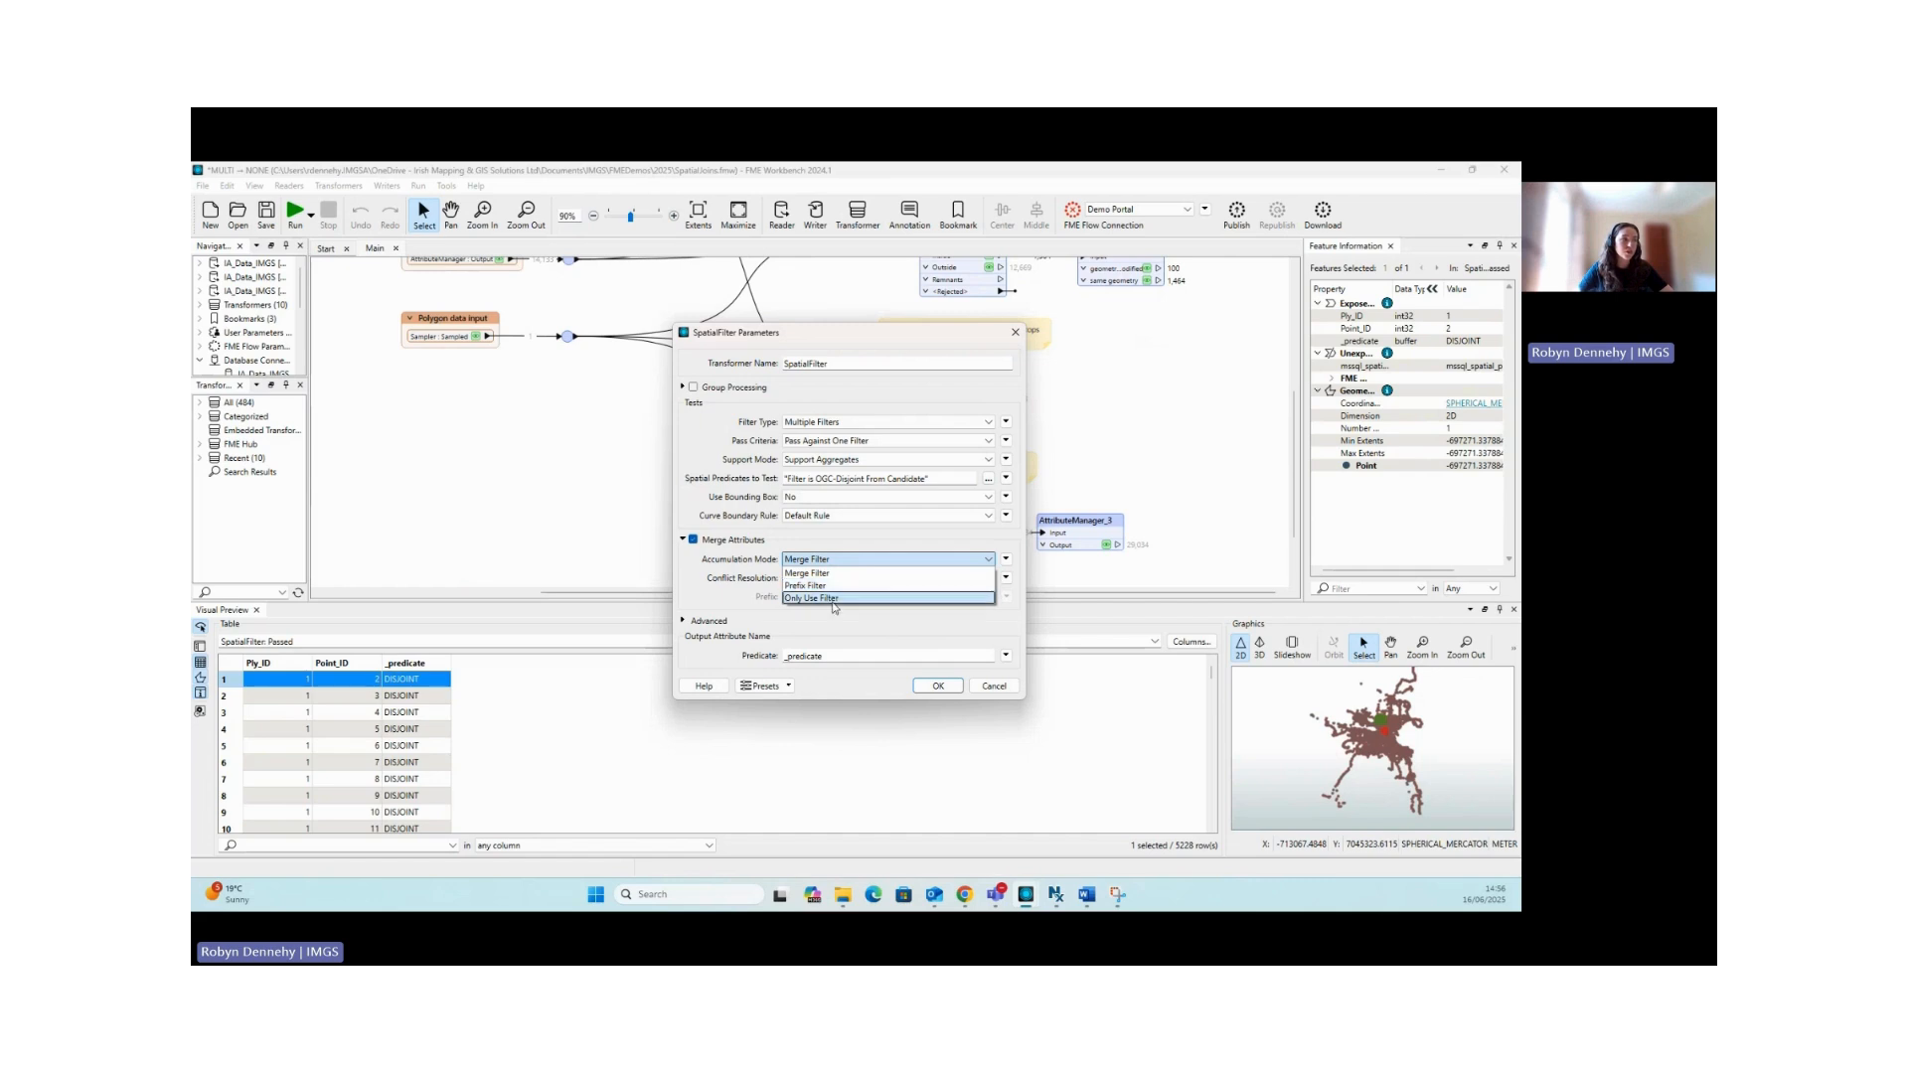
pyautogui.click(711, 564)
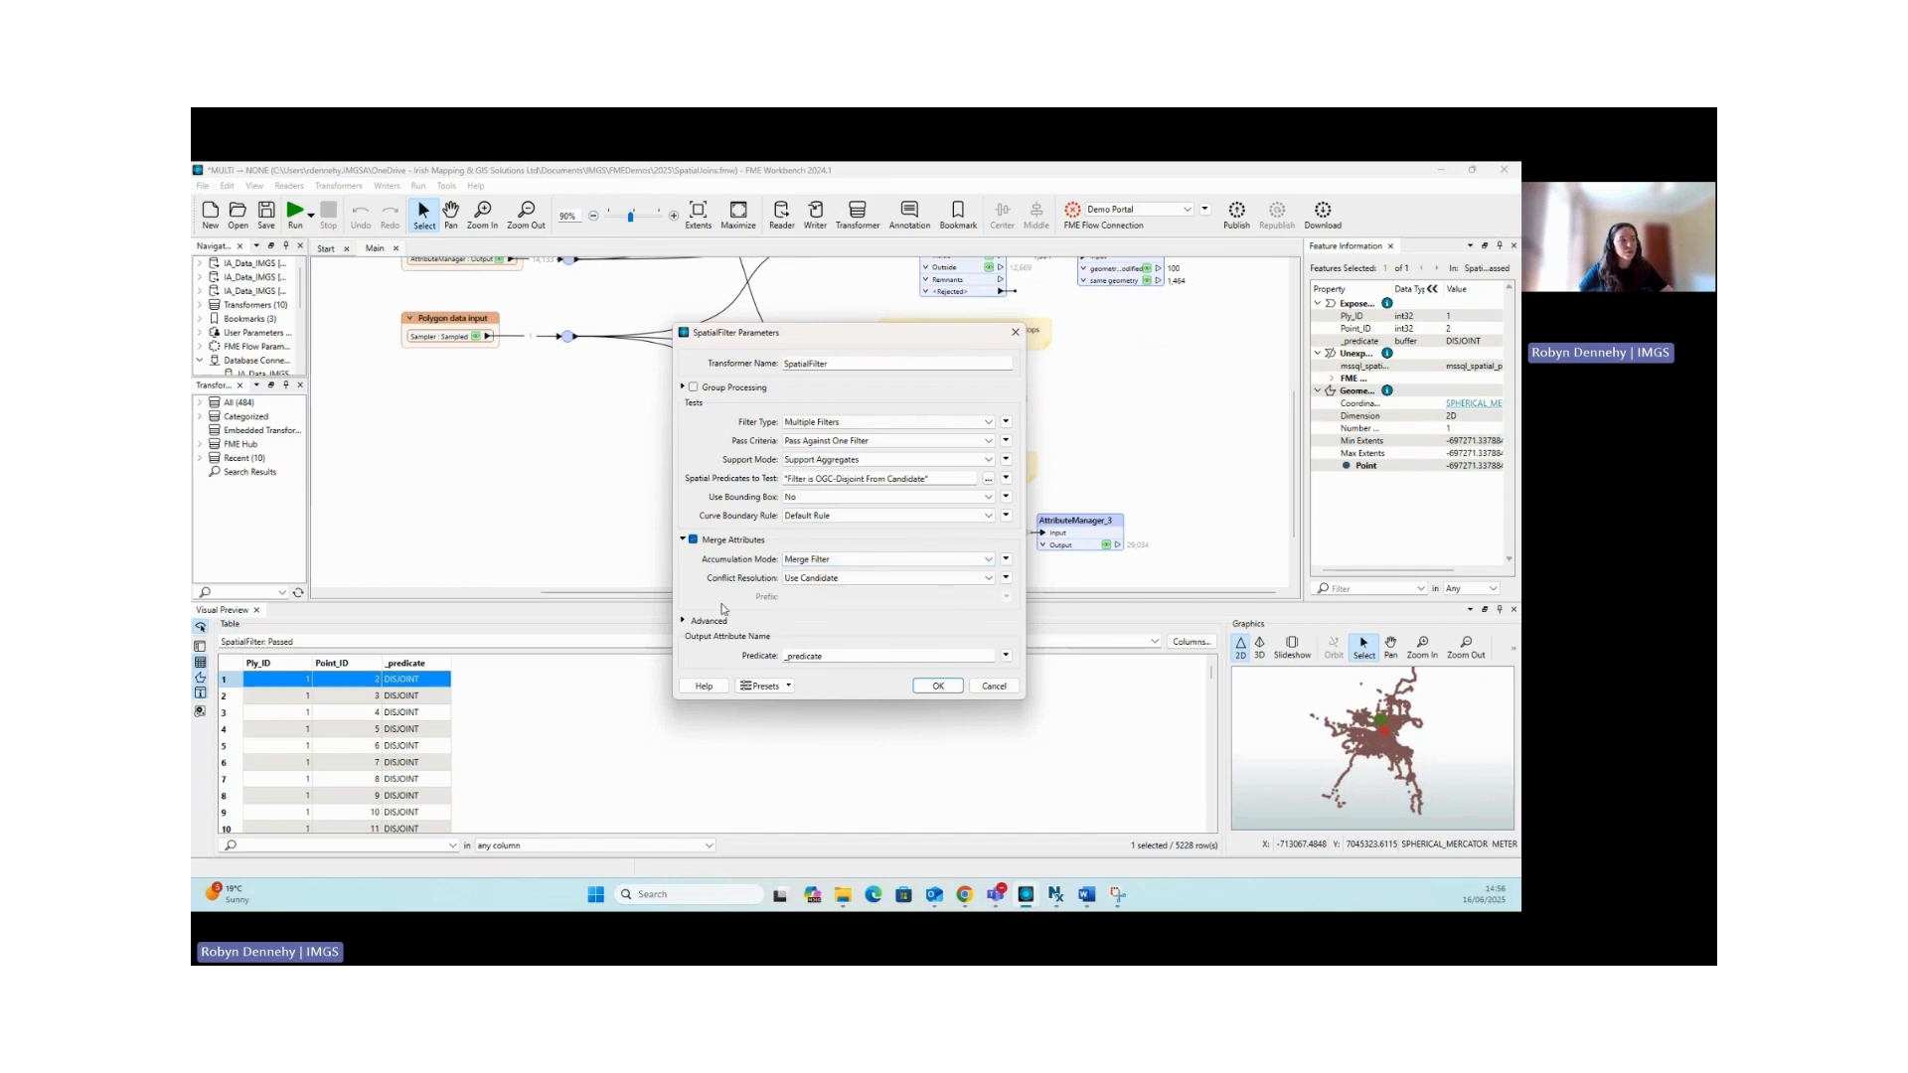
pyautogui.click(706, 622)
pyautogui.click(705, 622)
pyautogui.click(800, 583)
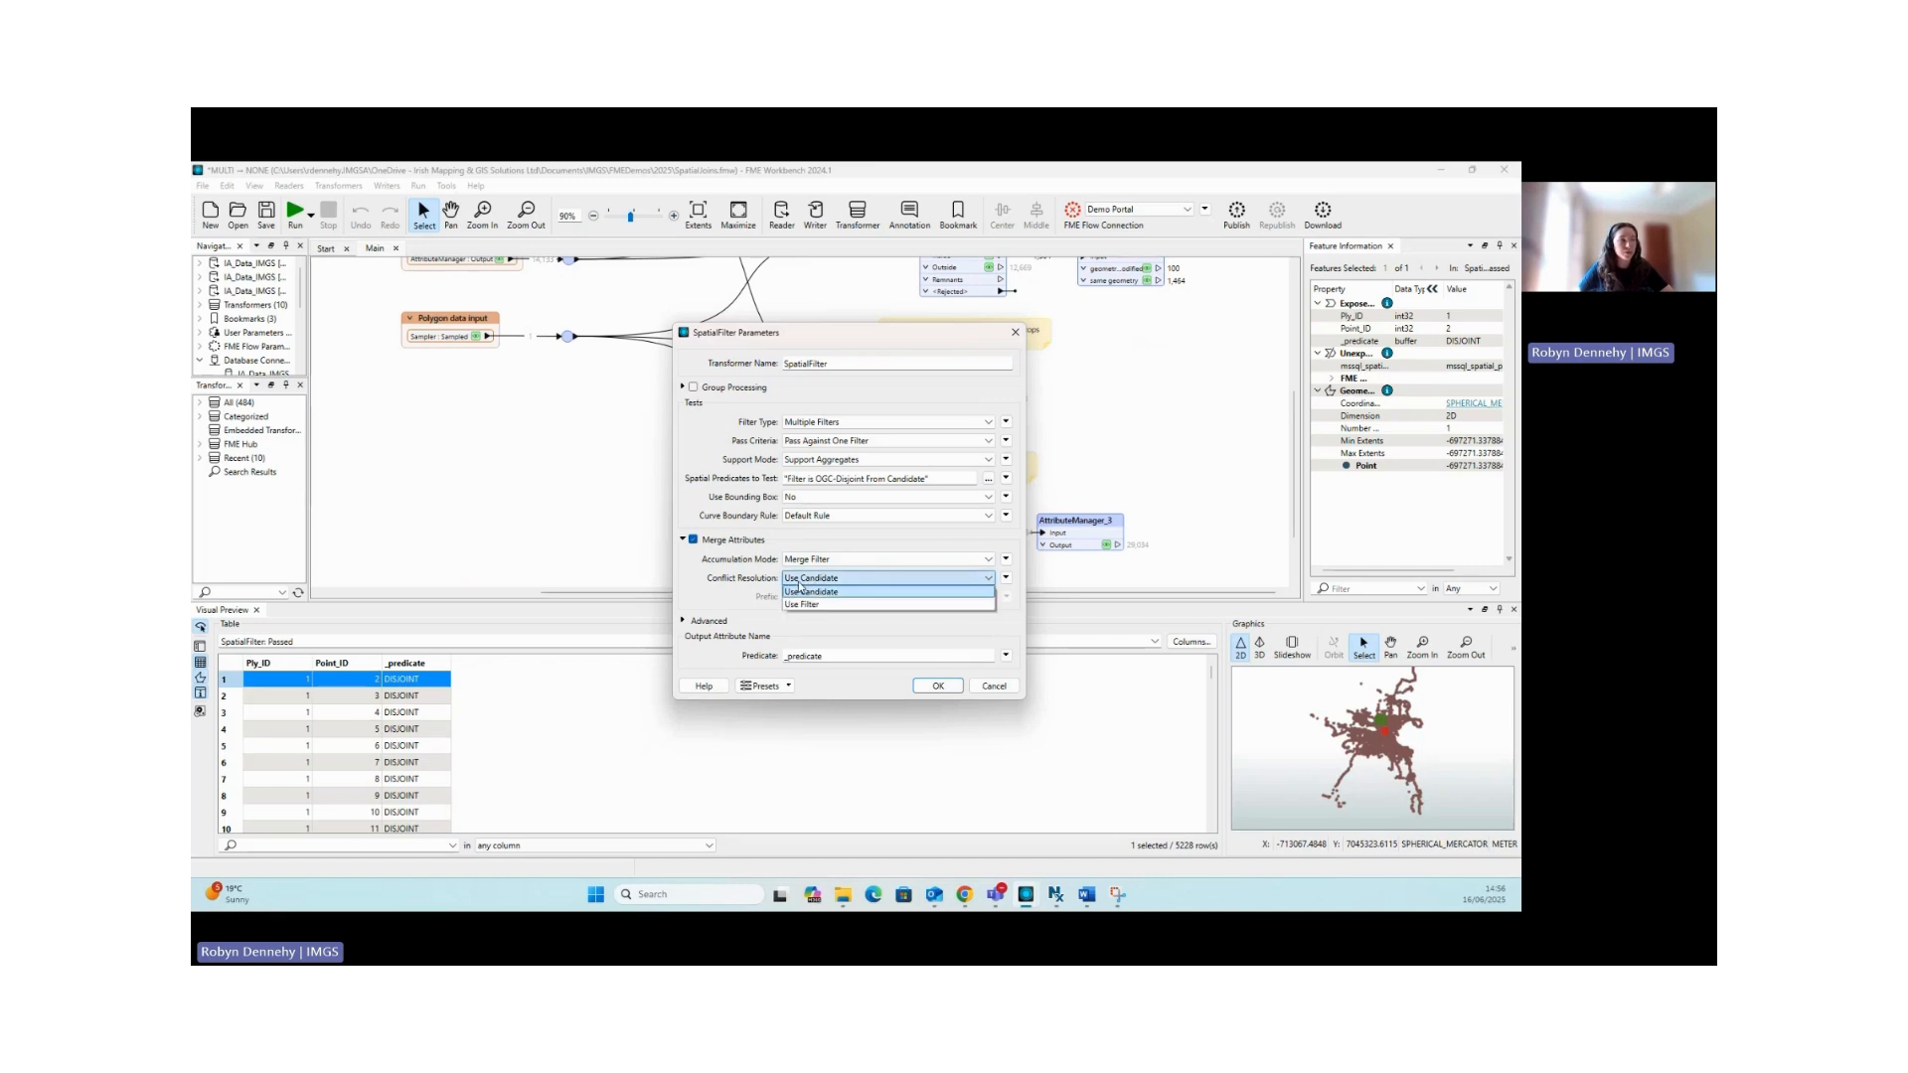
pyautogui.click(799, 592)
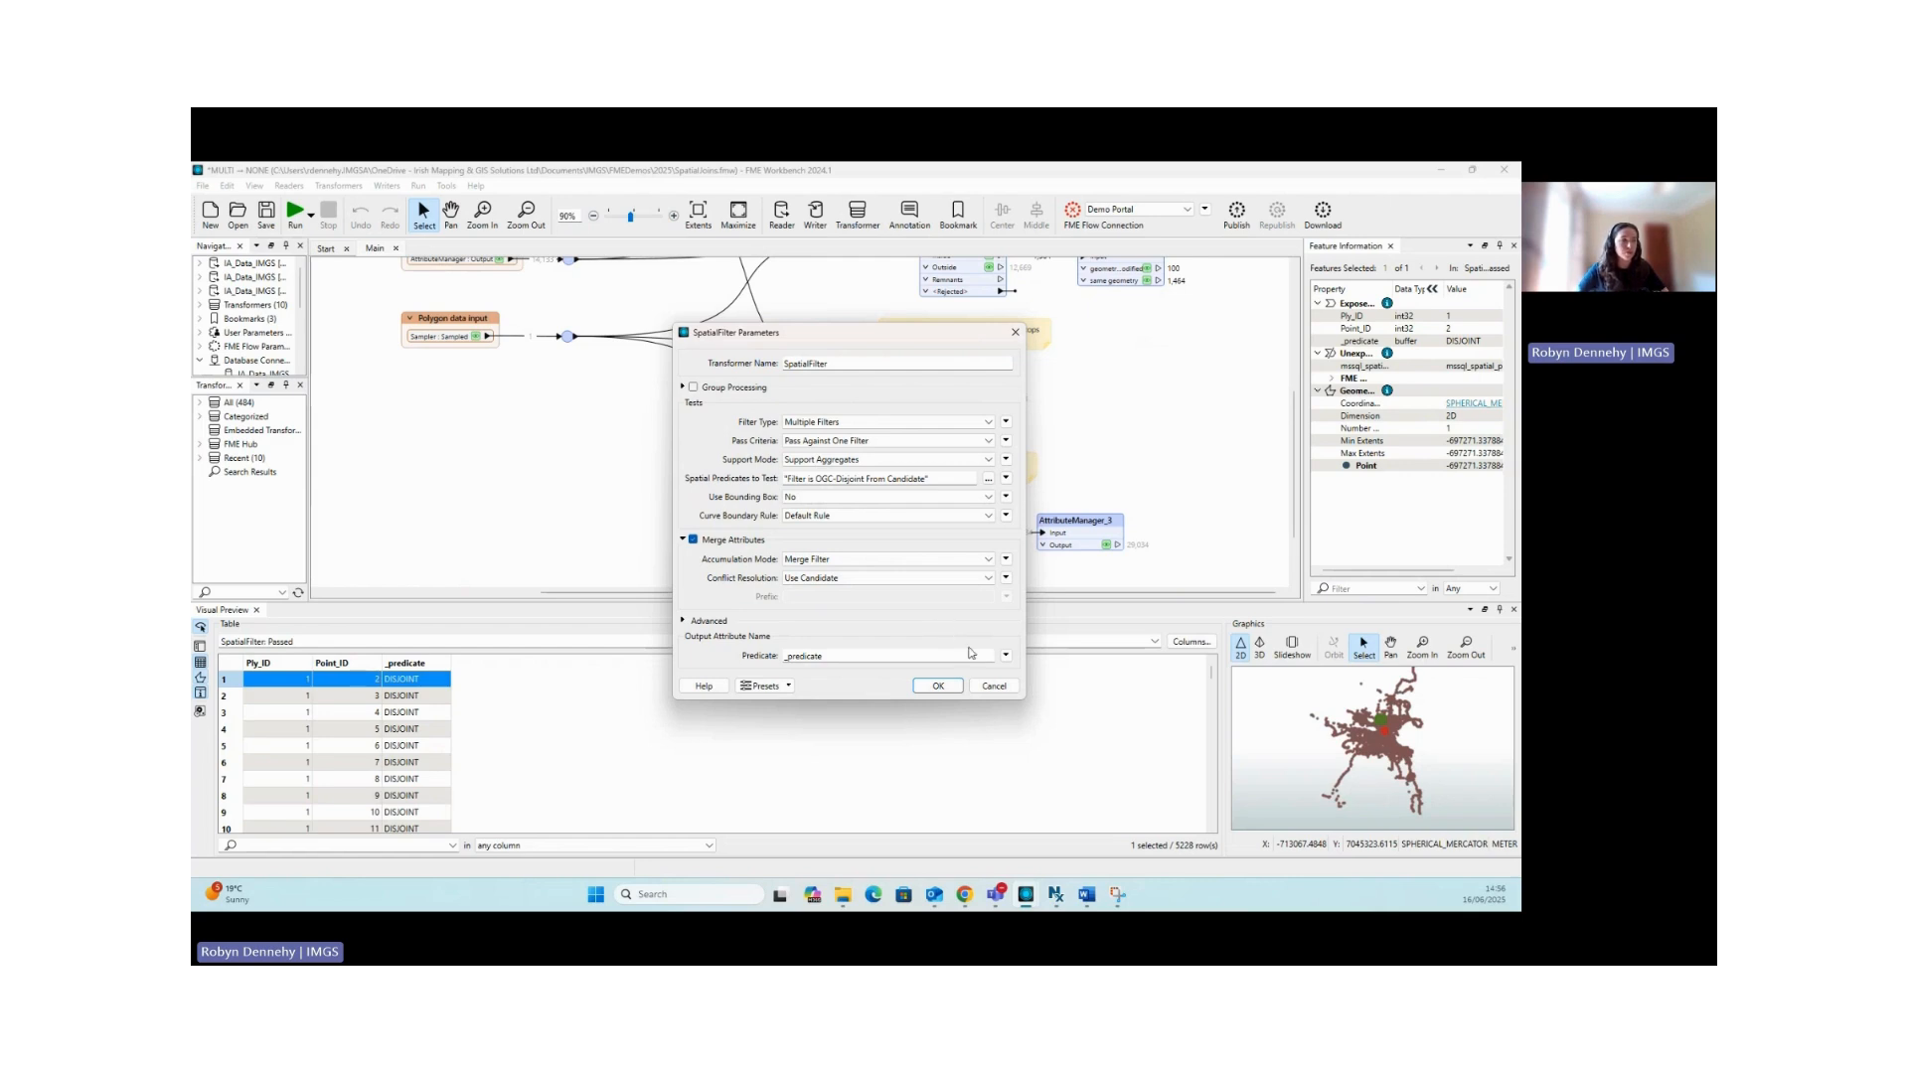
pyautogui.click(993, 686)
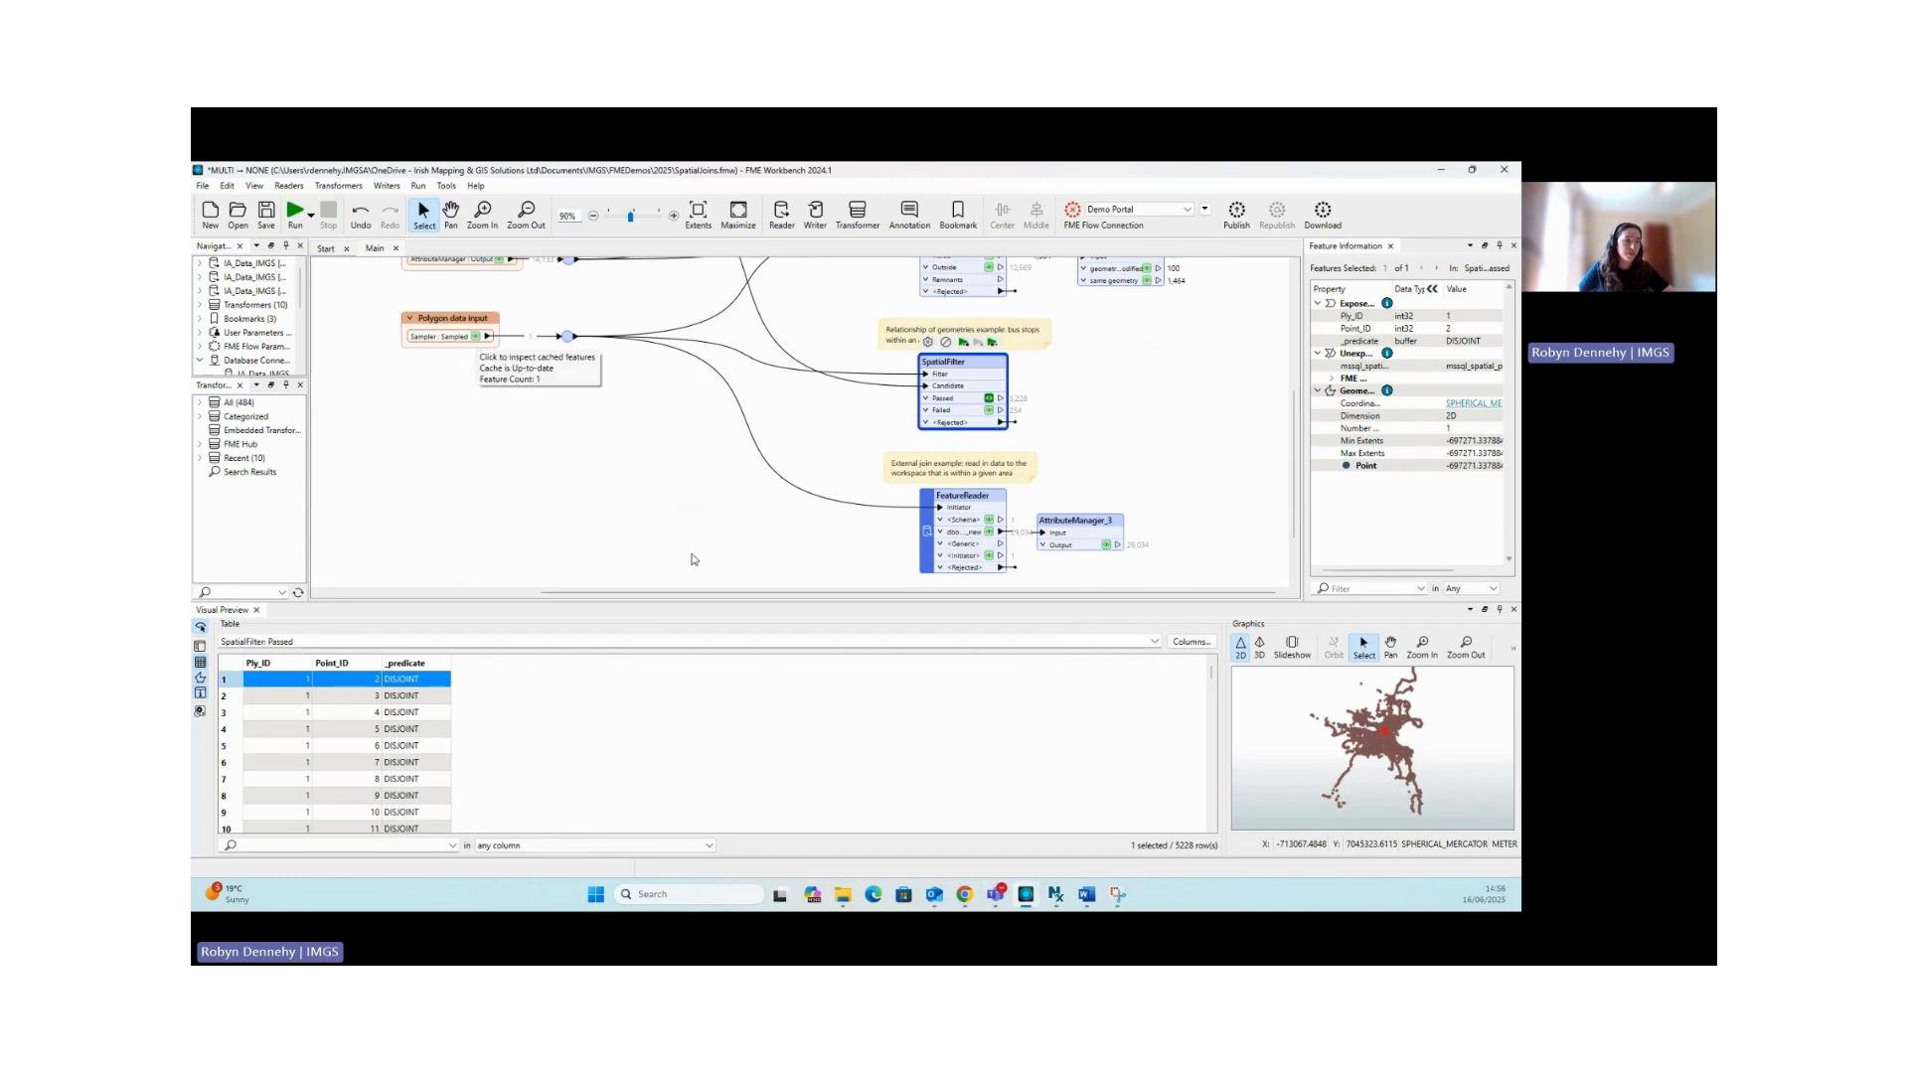
pyautogui.click(989, 411)
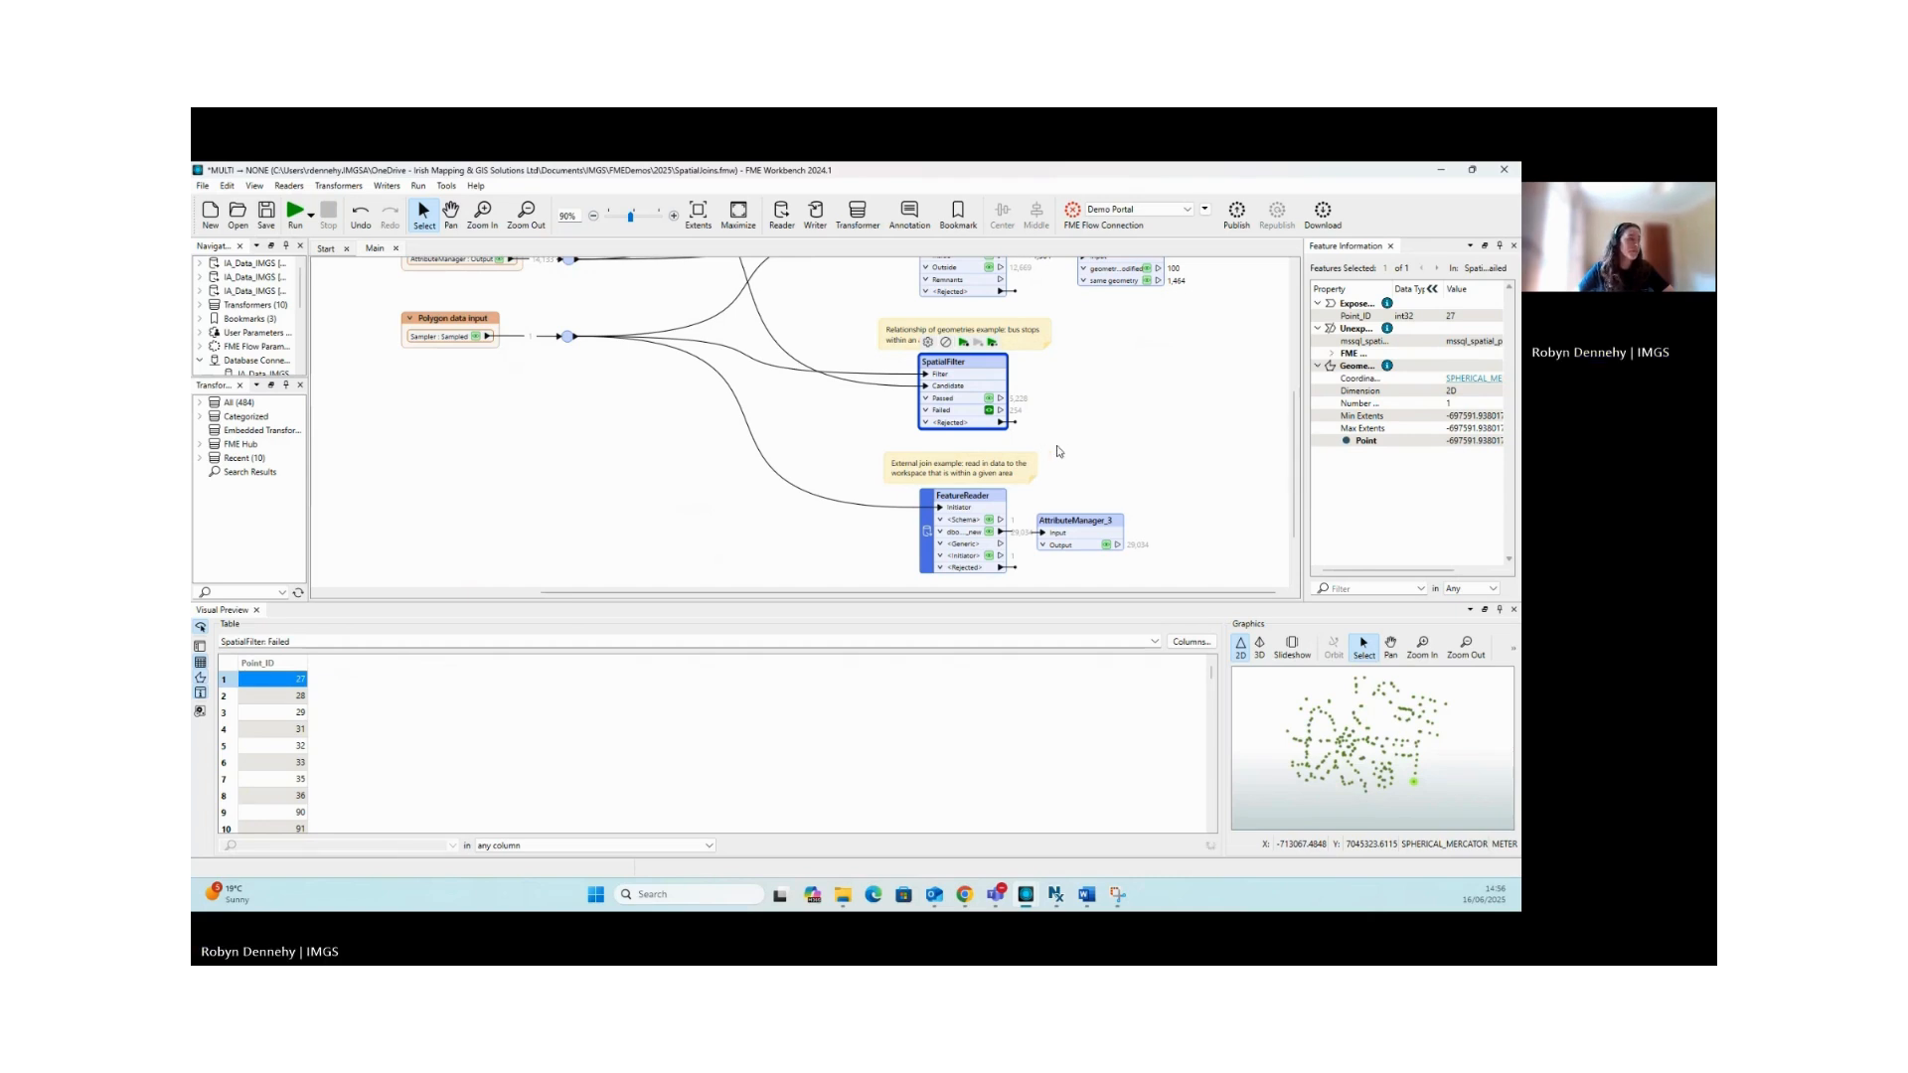
# Open the FeatureReader's parameters and review its spatial filter options, keeping Initiator OGC-Intersects Result
pyautogui.scroll(-1, 886, 439)
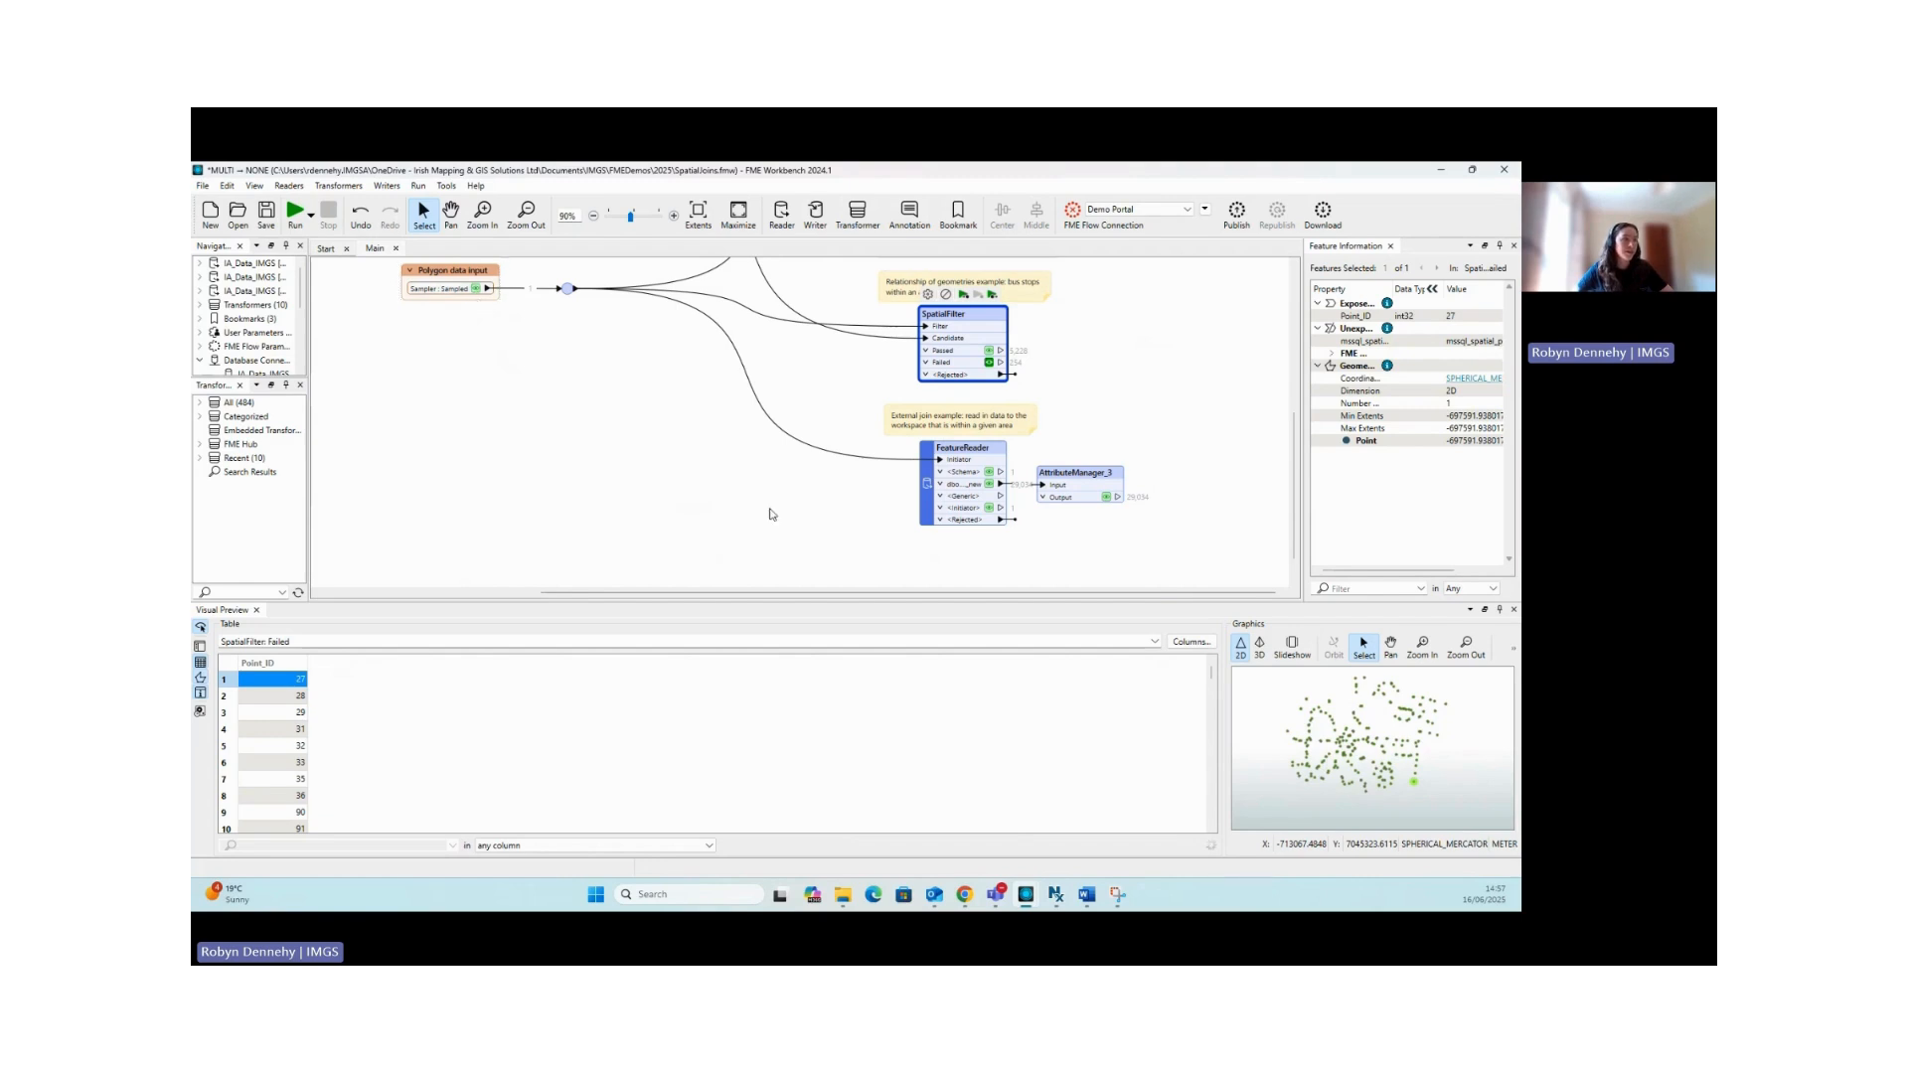
pyautogui.doubleClick(962, 457)
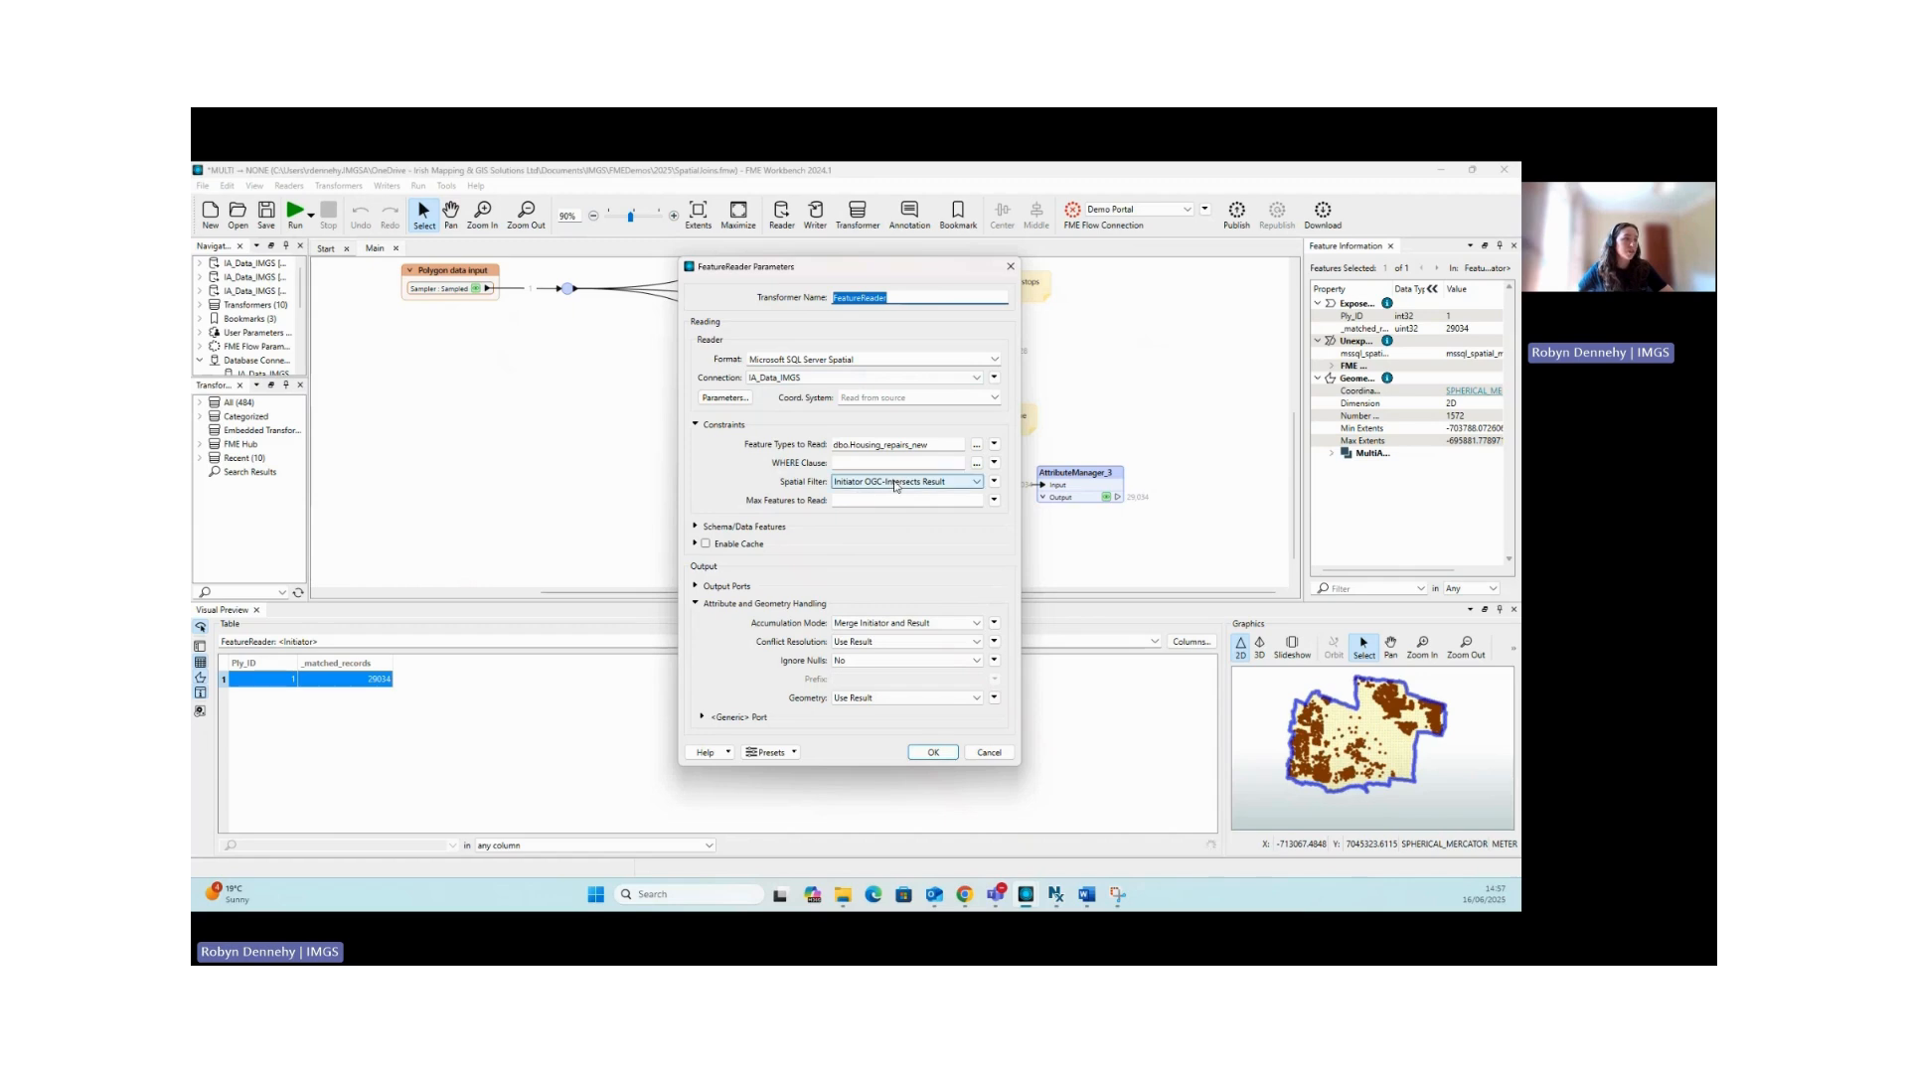
pyautogui.click(962, 483)
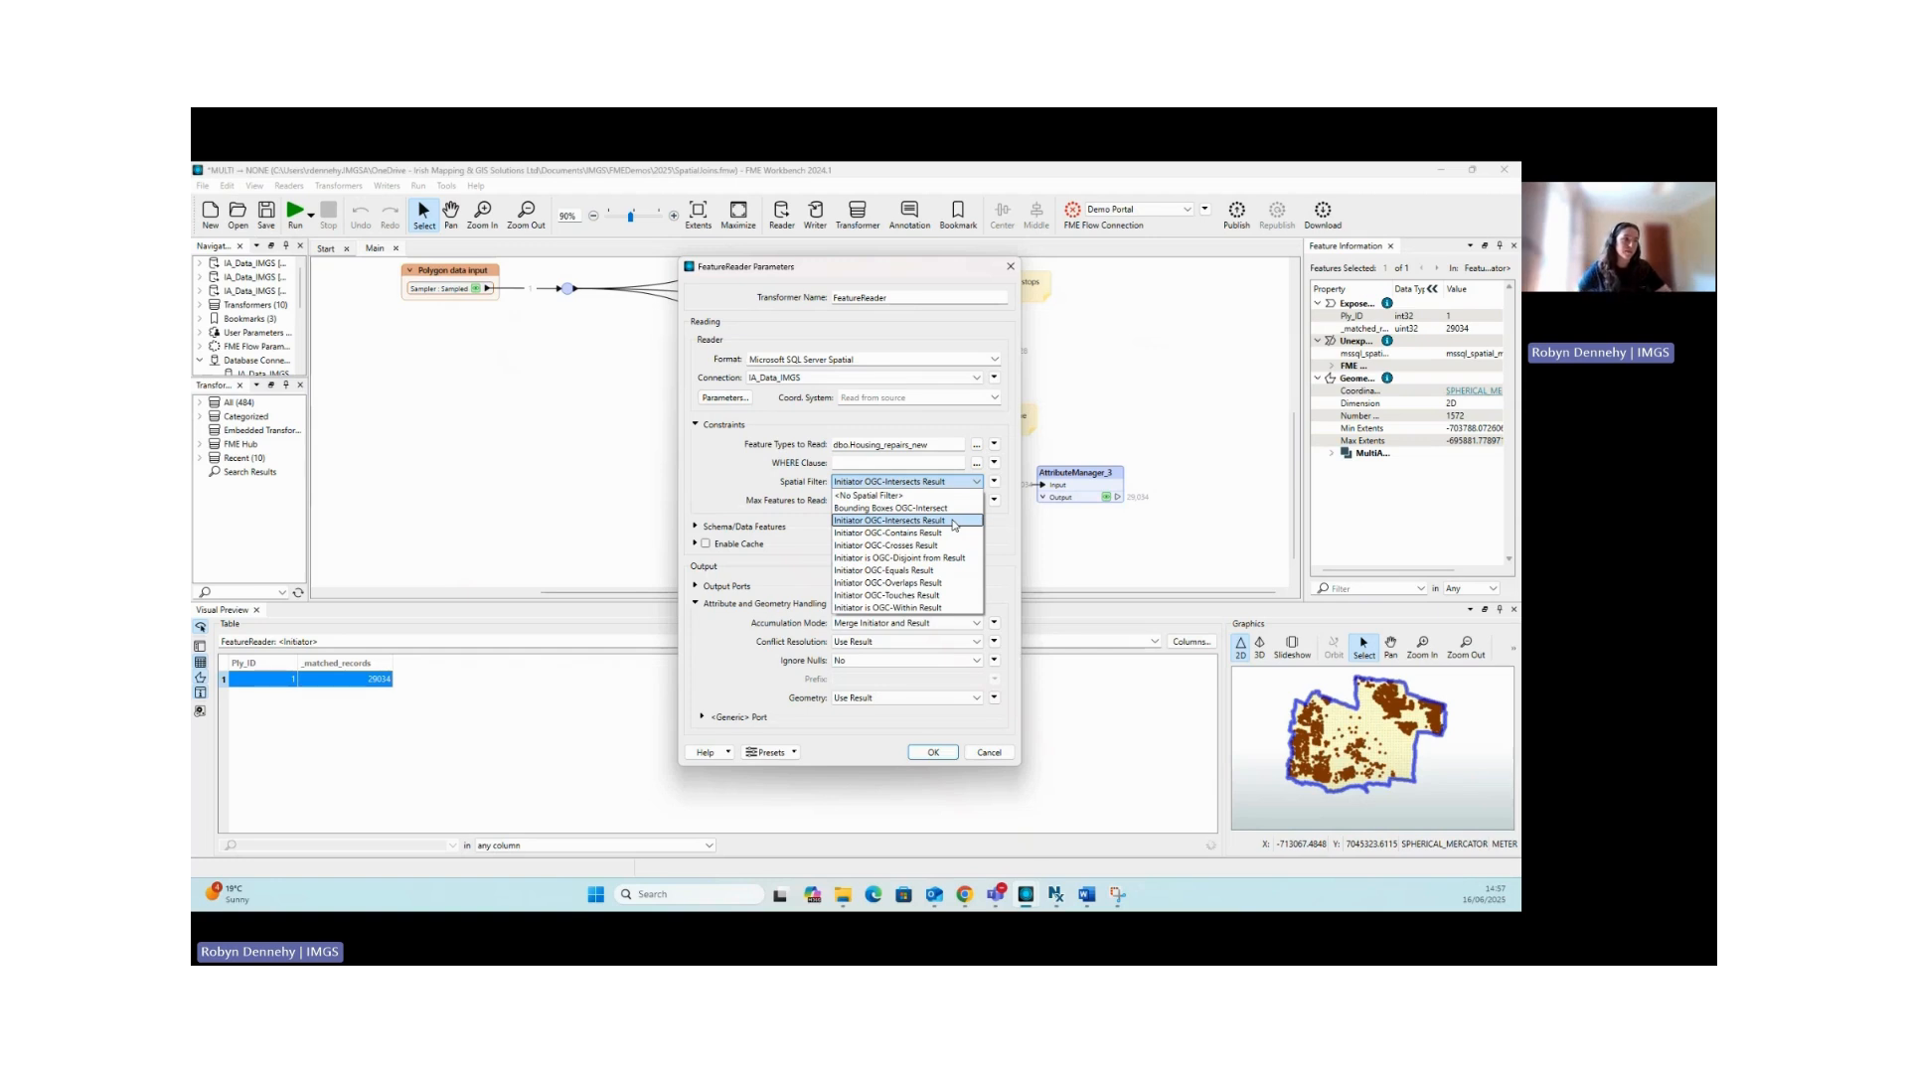
pyautogui.click(955, 522)
pyautogui.click(954, 483)
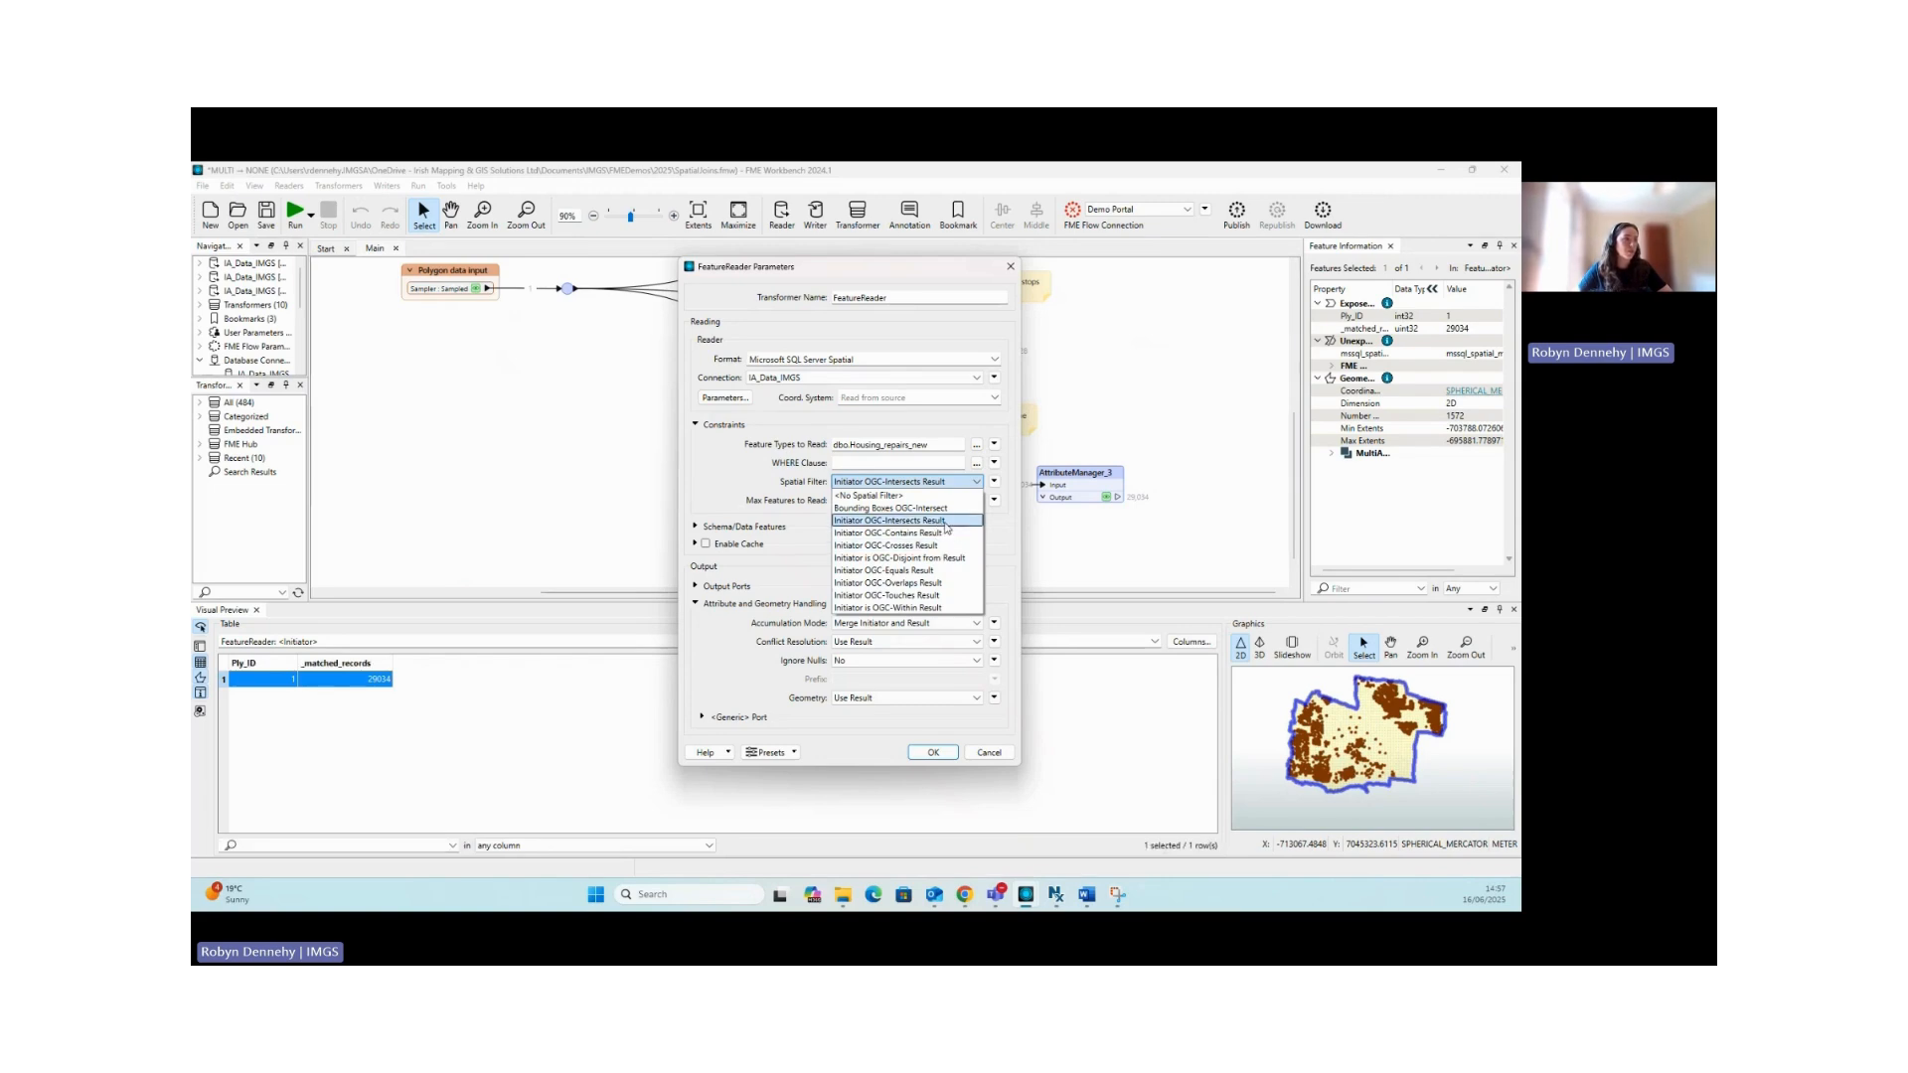
pyautogui.click(944, 521)
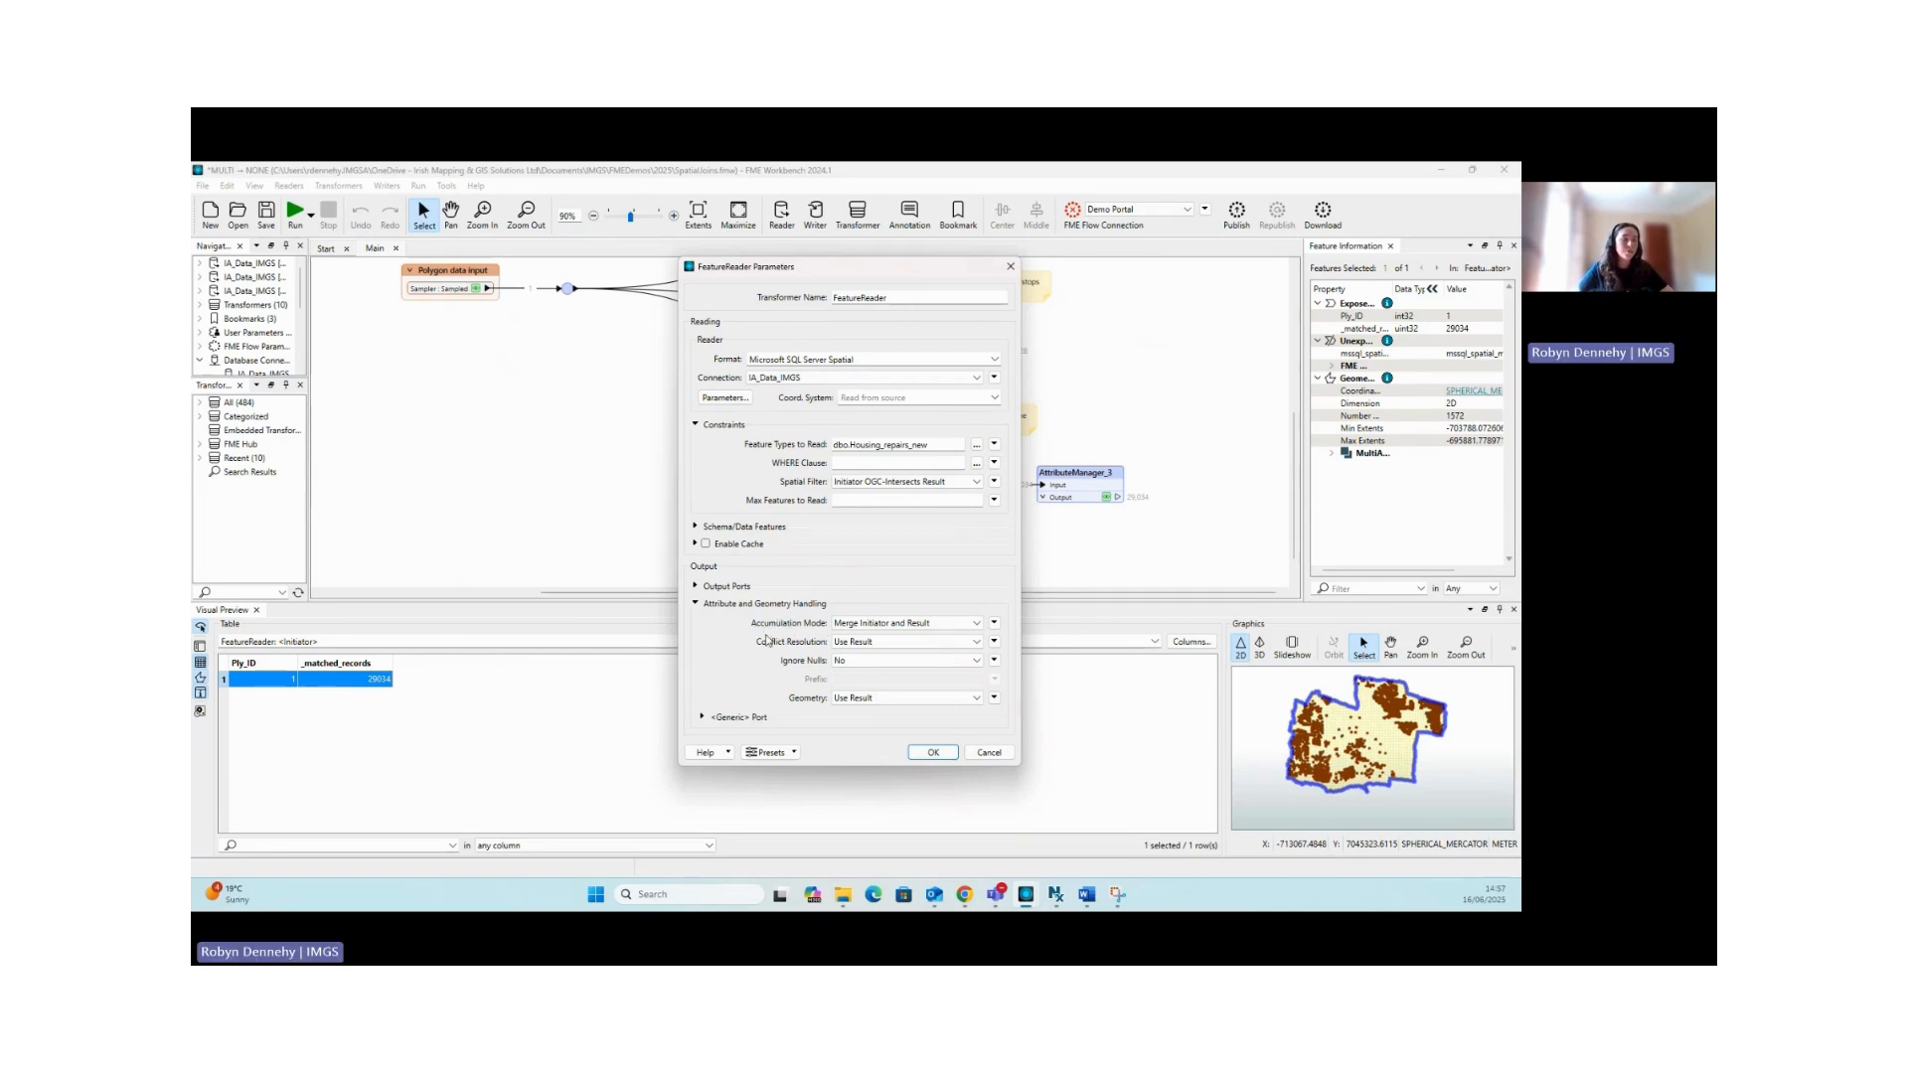
# Review the FeatureReader's accumulation mode options, leave without changes, and inspect the AttributeManager_3 output features
pyautogui.click(900, 624)
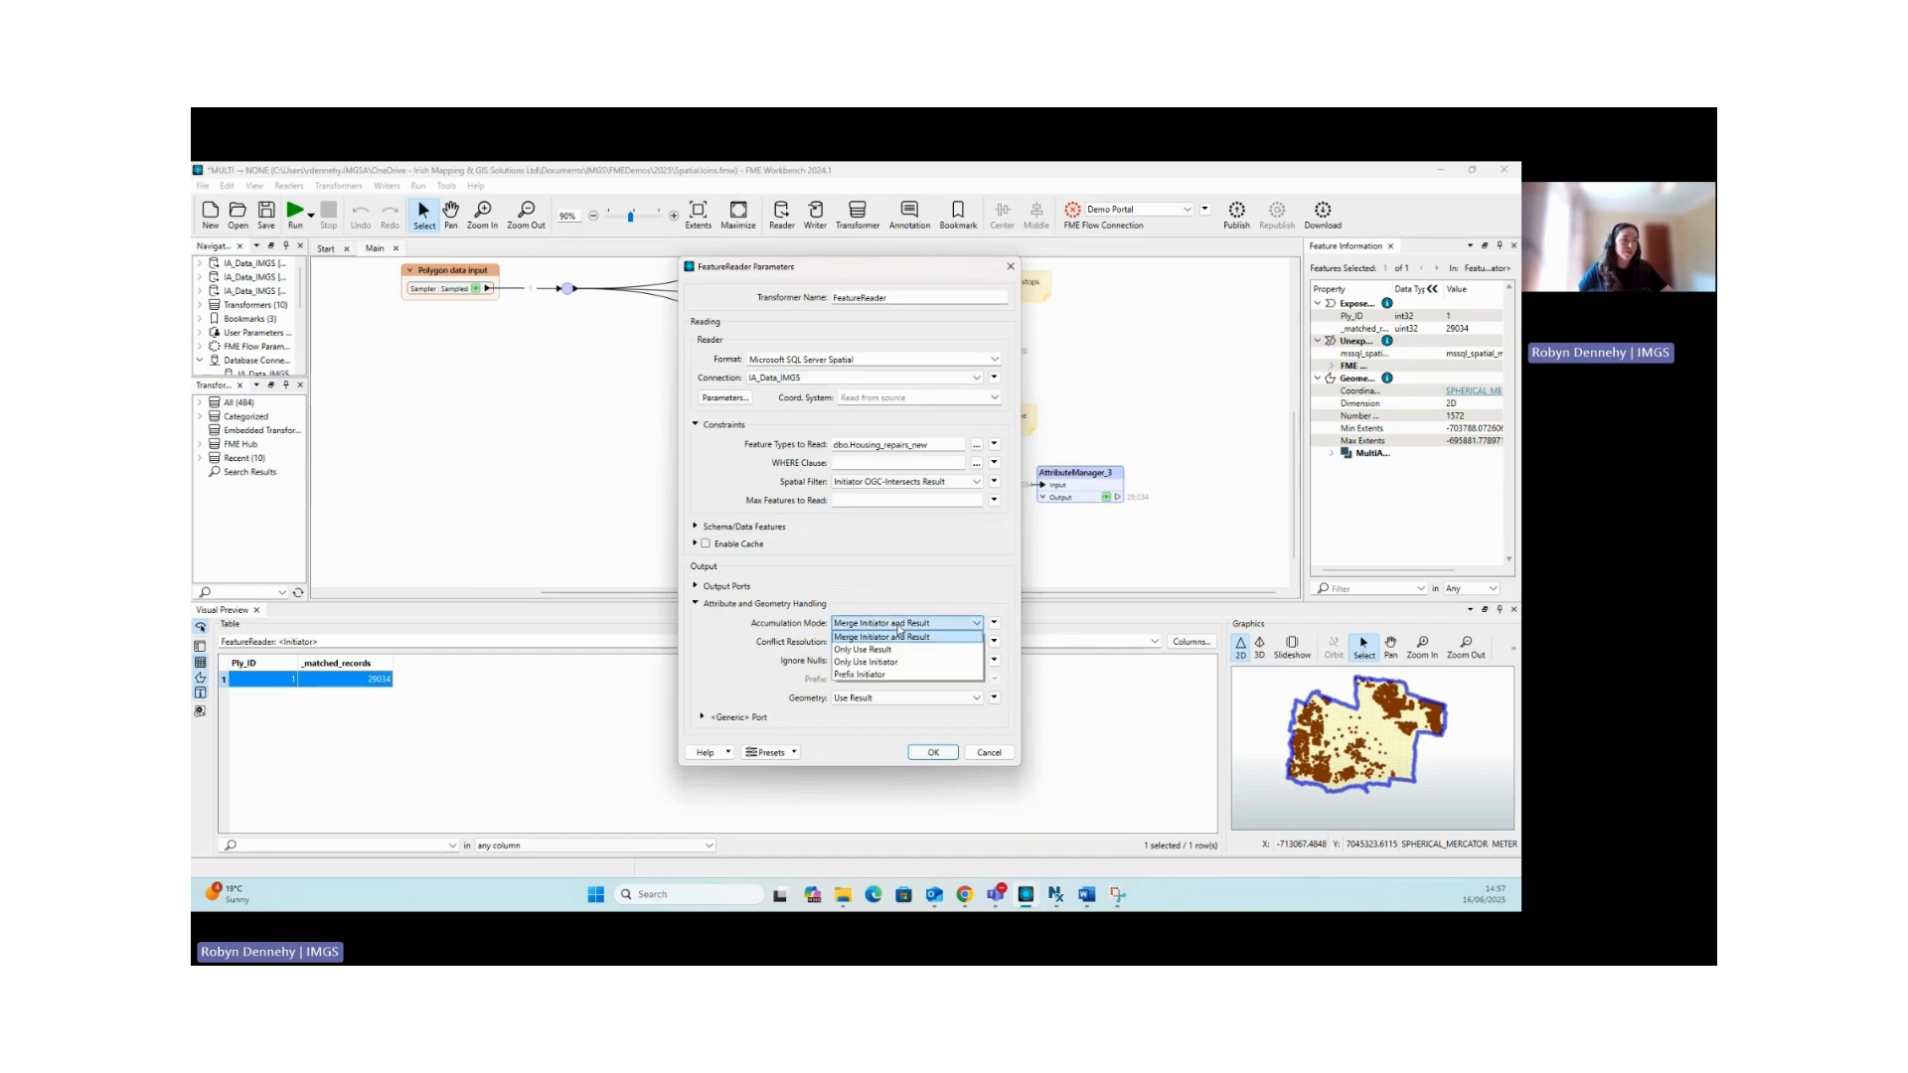
pyautogui.click(777, 643)
pyautogui.click(988, 752)
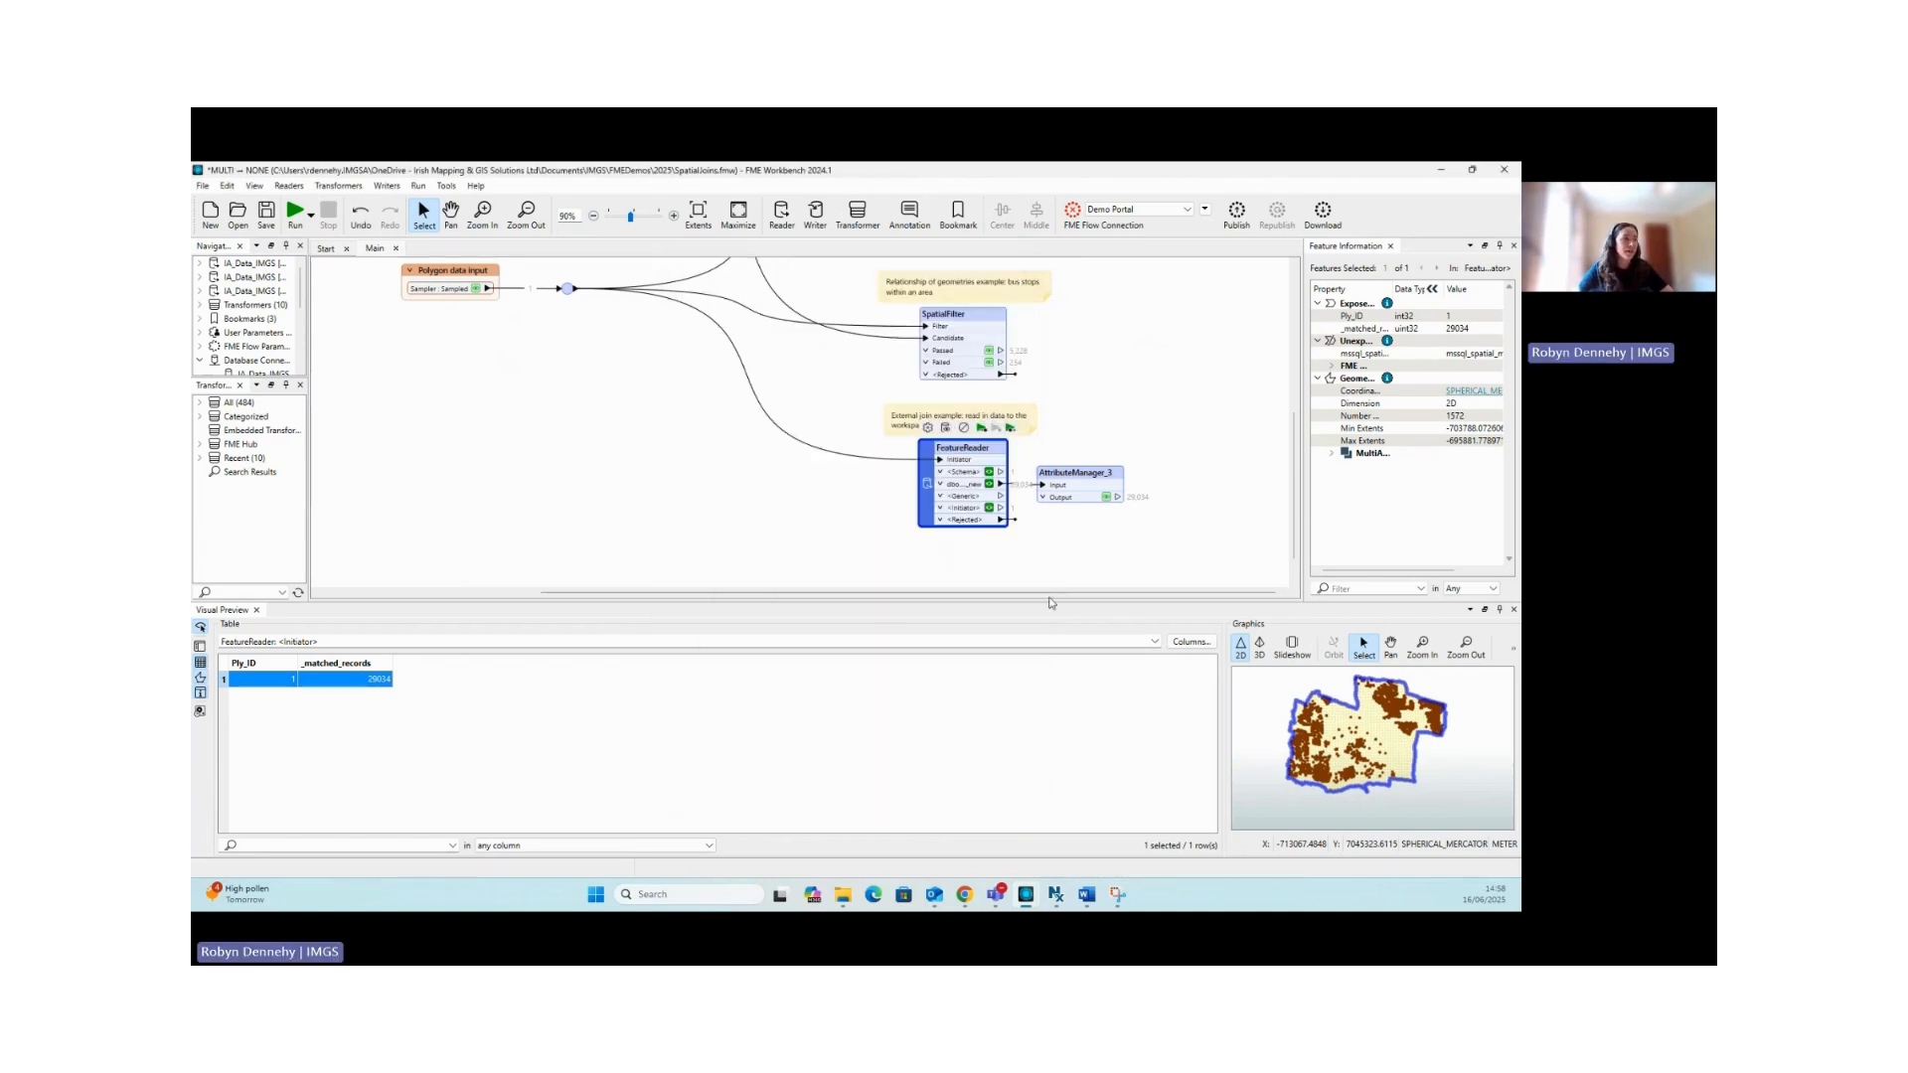
pyautogui.click(1106, 496)
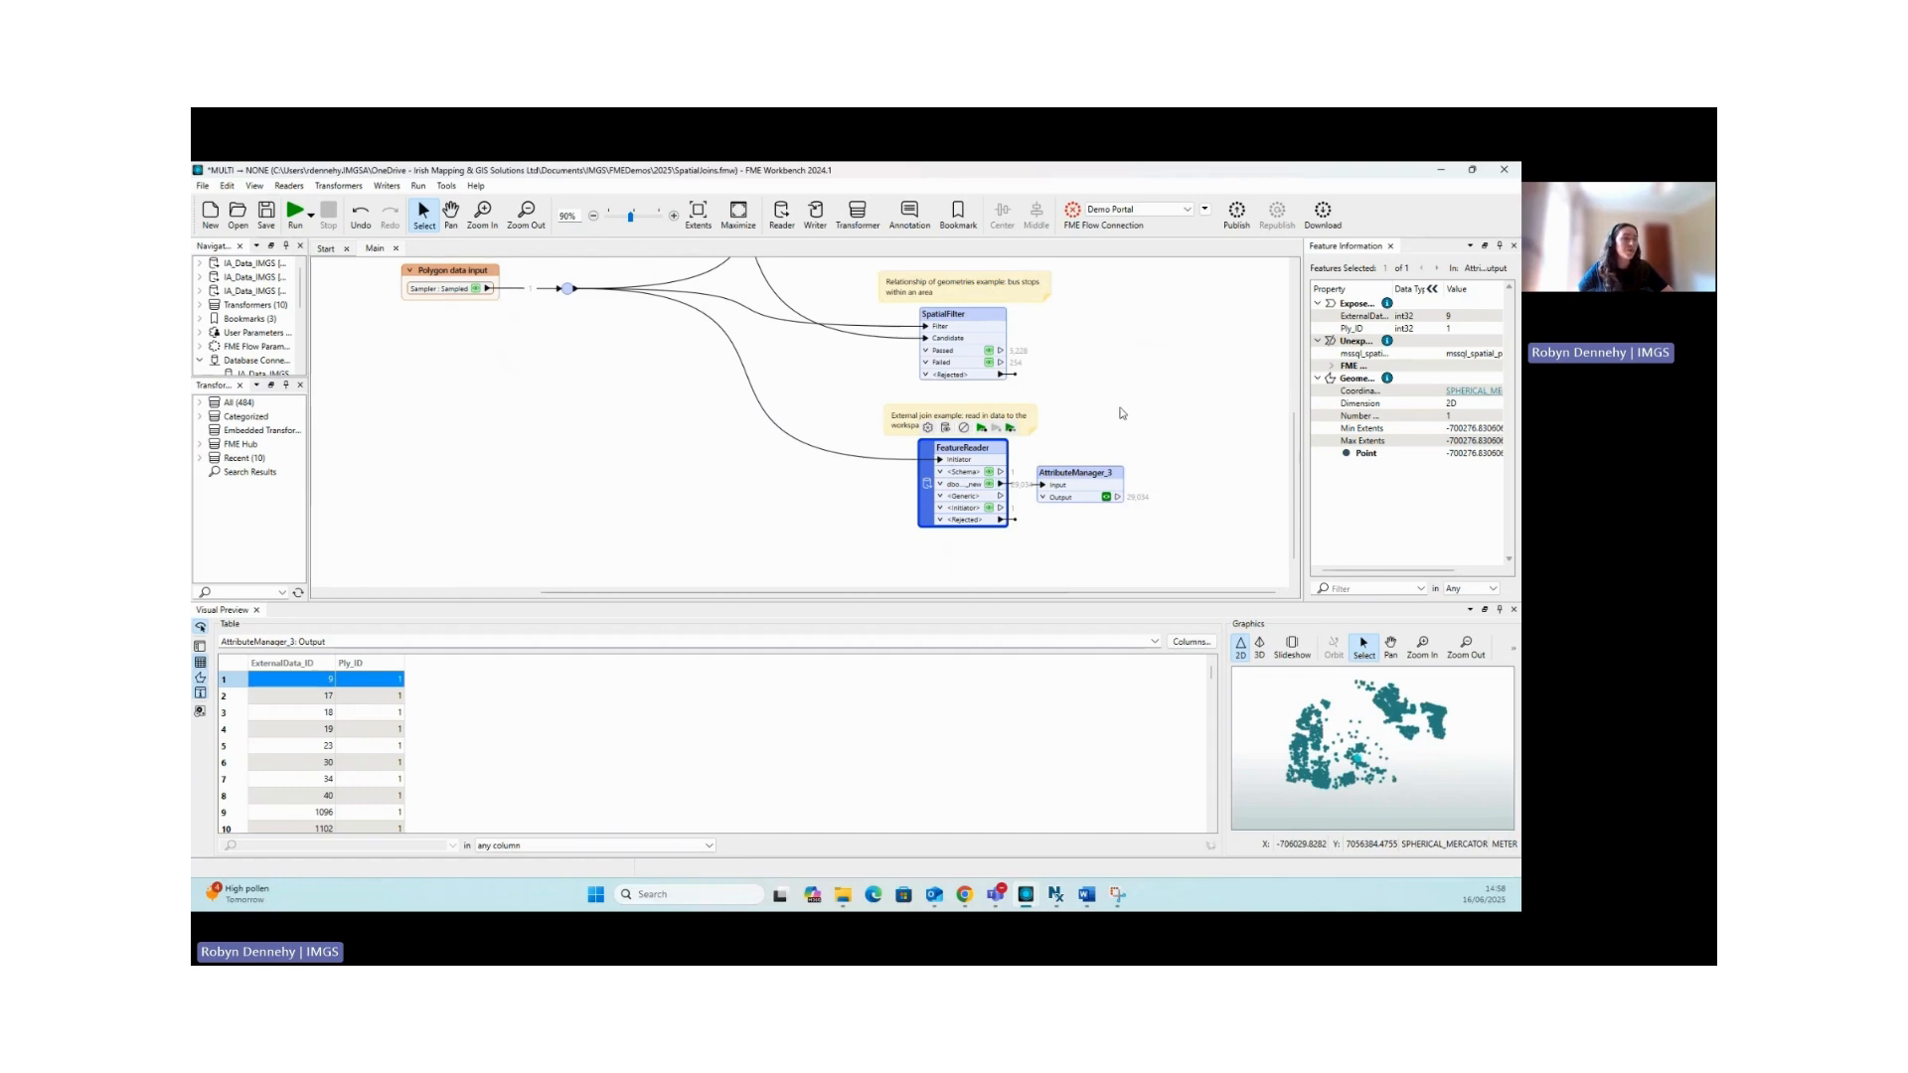
pyautogui.scroll(2, 1130, 413)
pyautogui.scroll(1, 1130, 413)
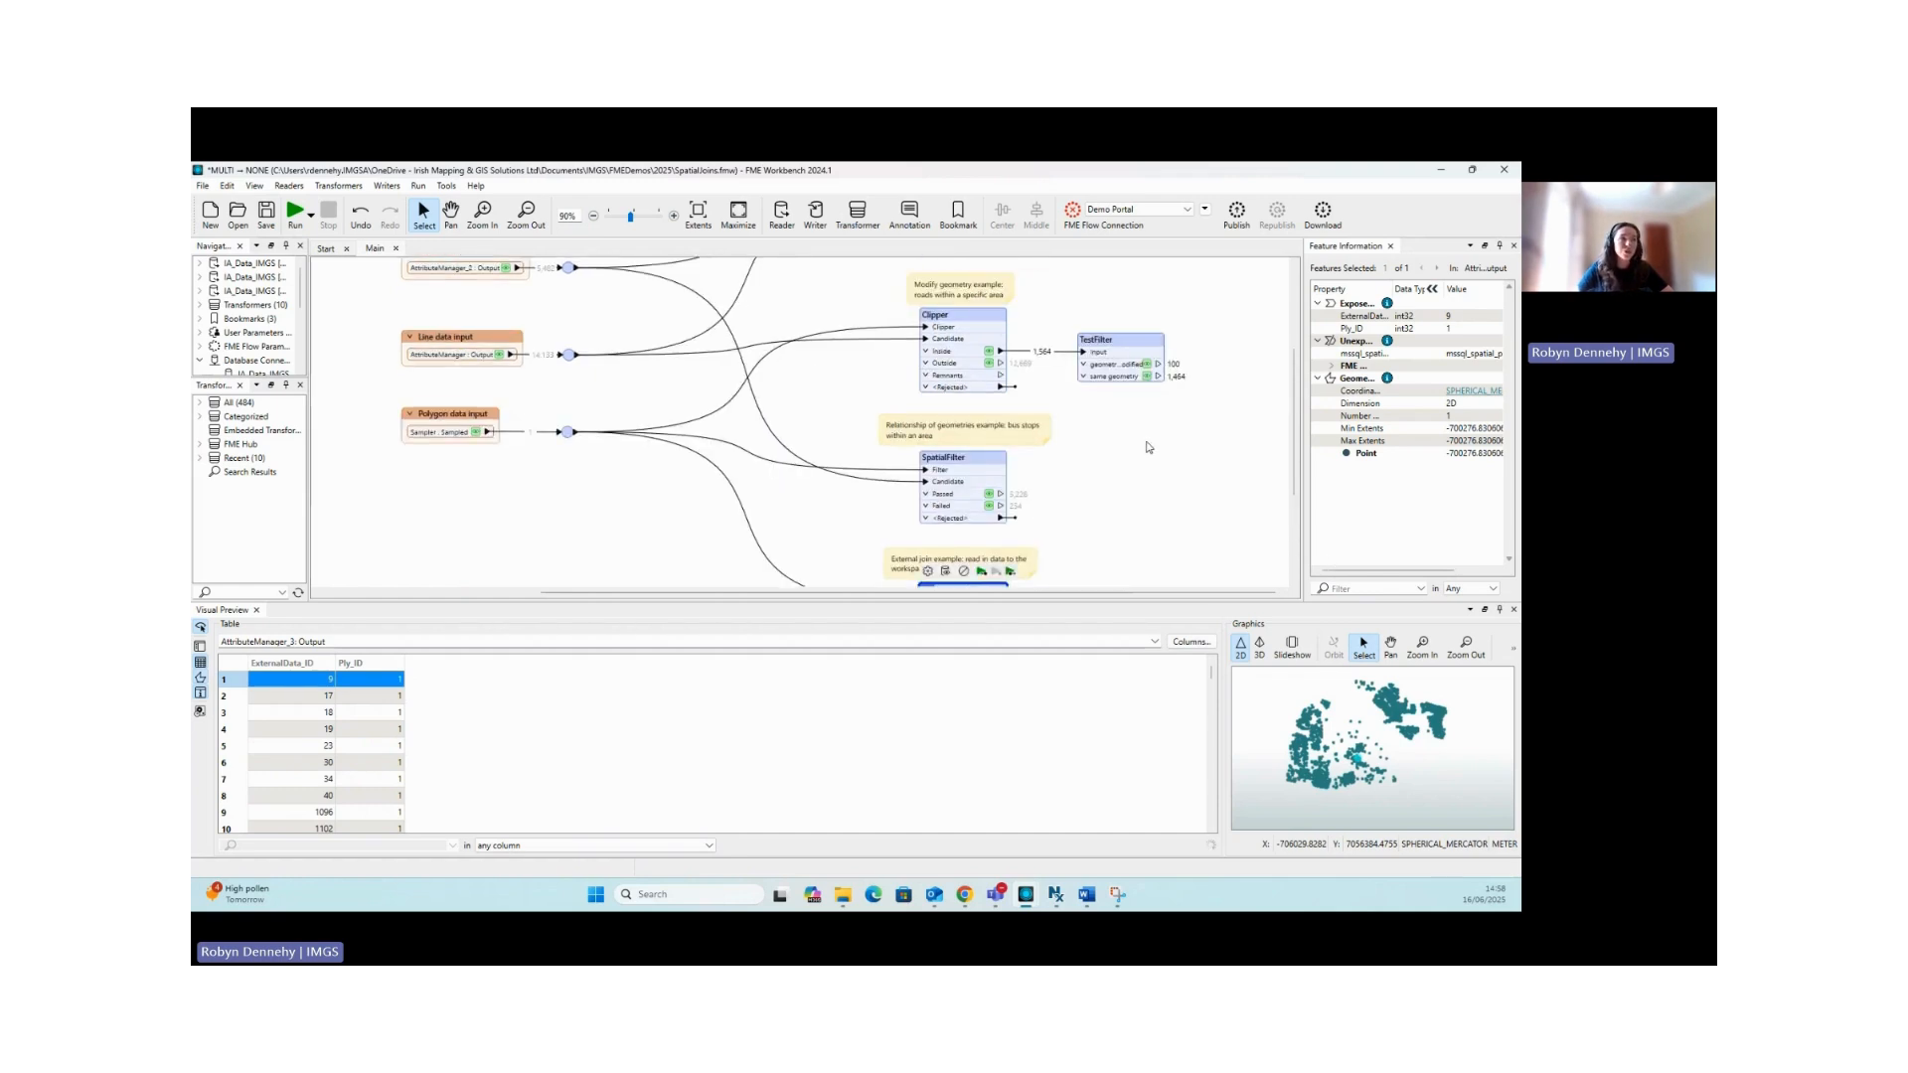
pyautogui.scroll(1, 1147, 447)
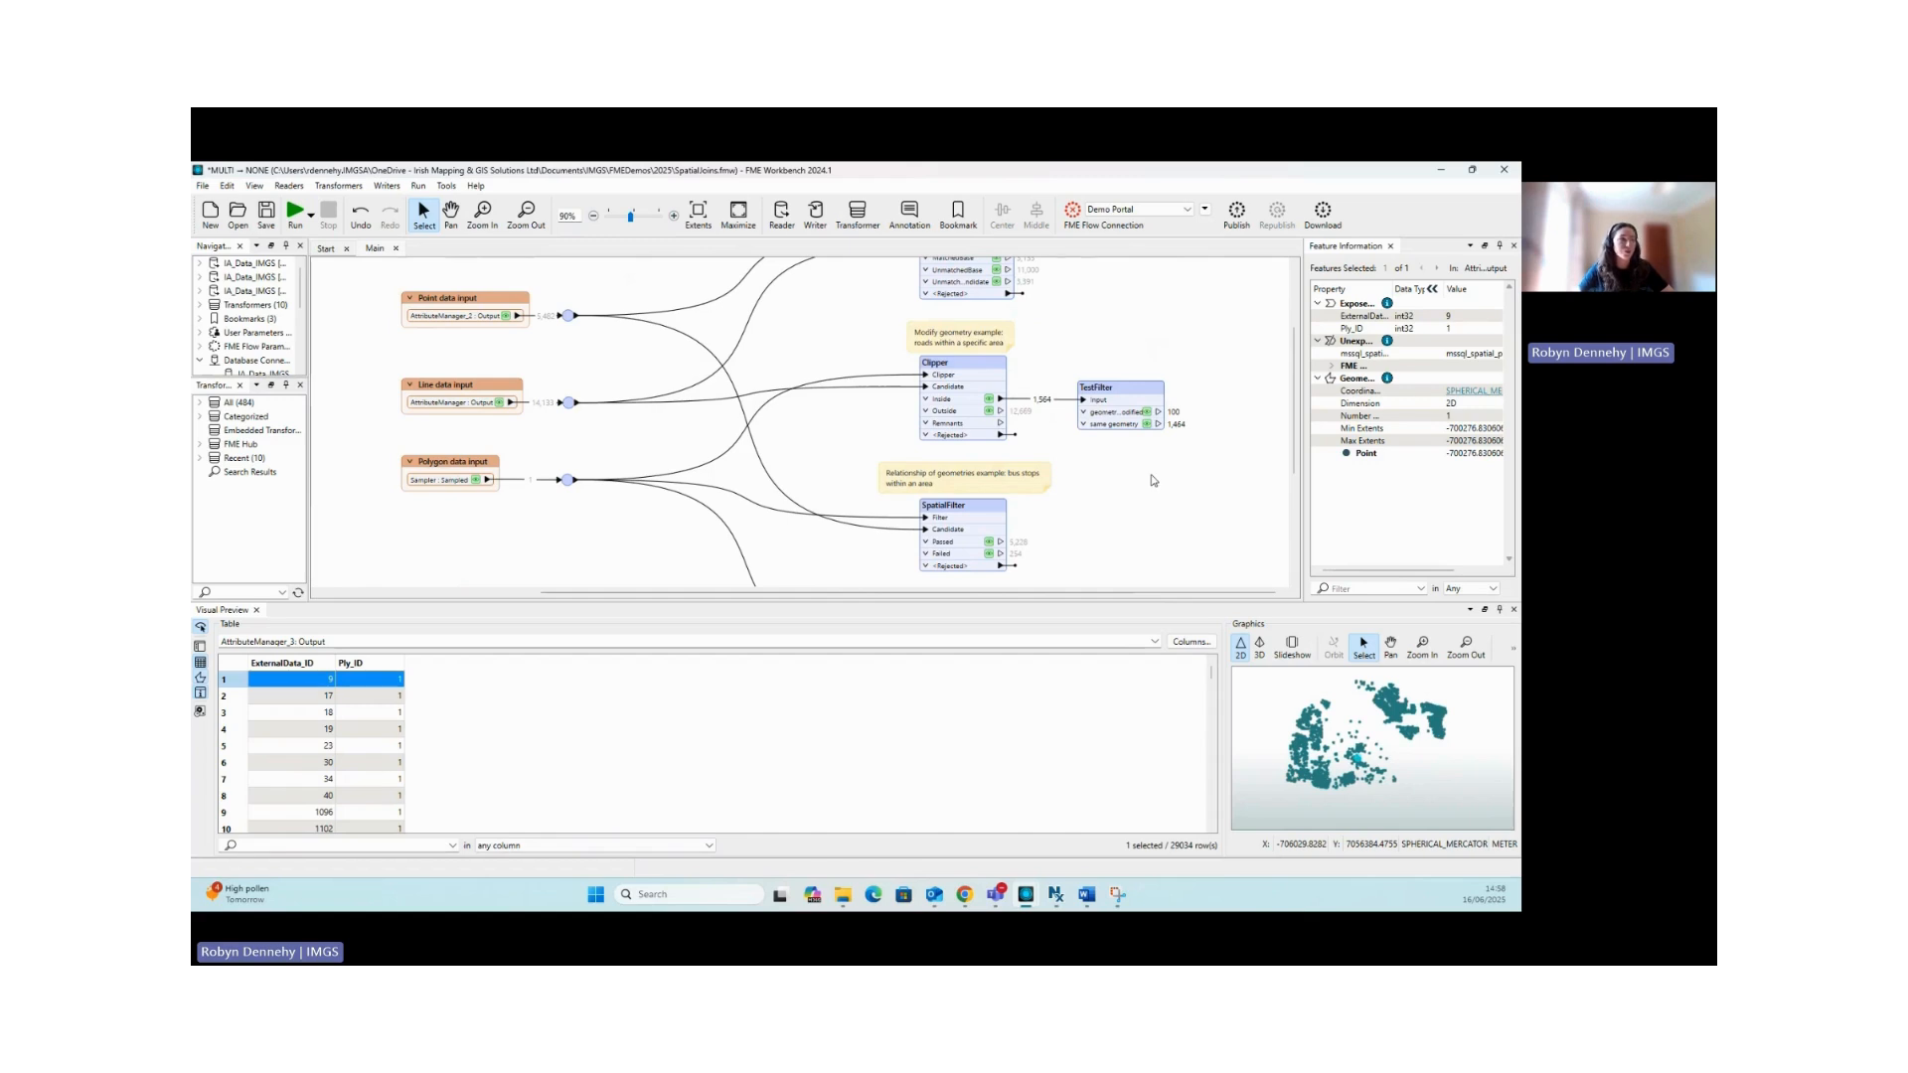